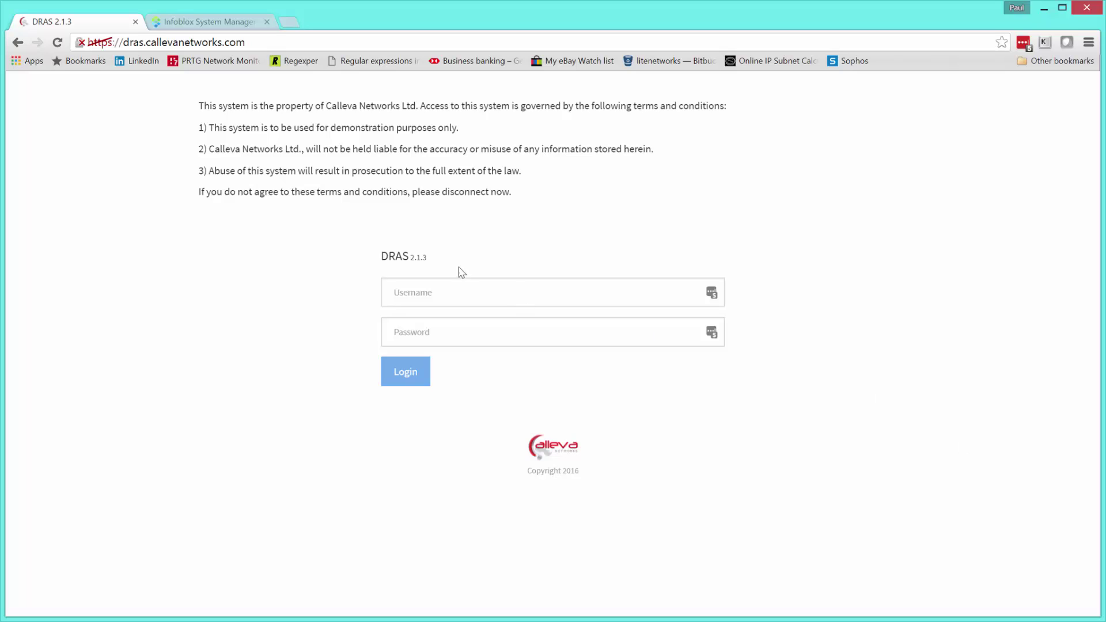
- Sign in to DRAS with the admin account and password, then go to the Admin page
left_click(512, 289)
type("admin")
key("Tab")
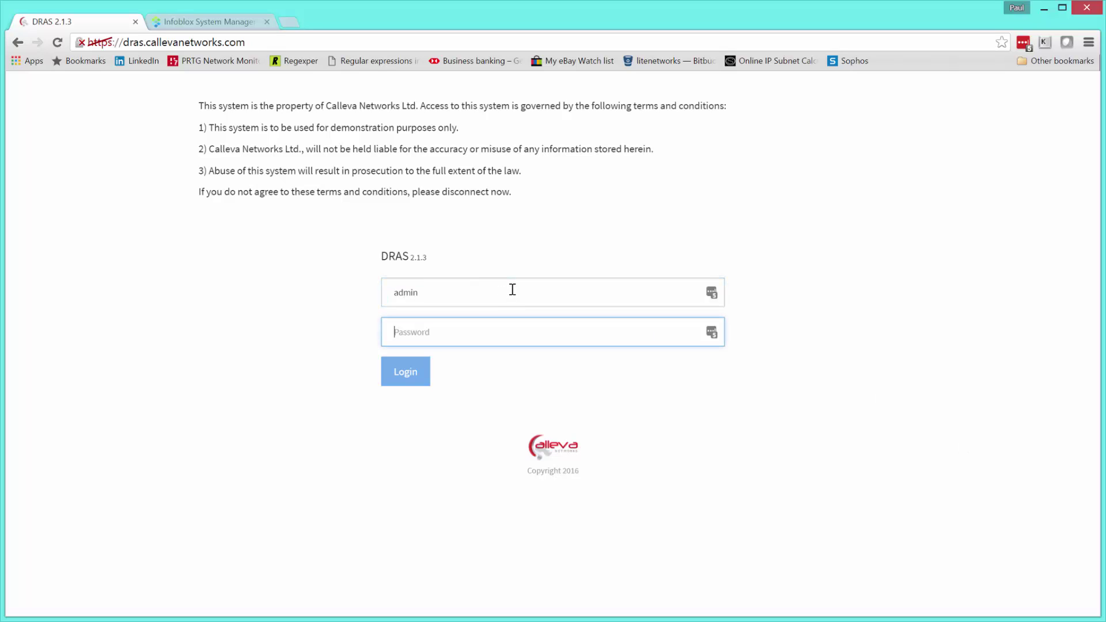
type("admin")
left_click(413, 375)
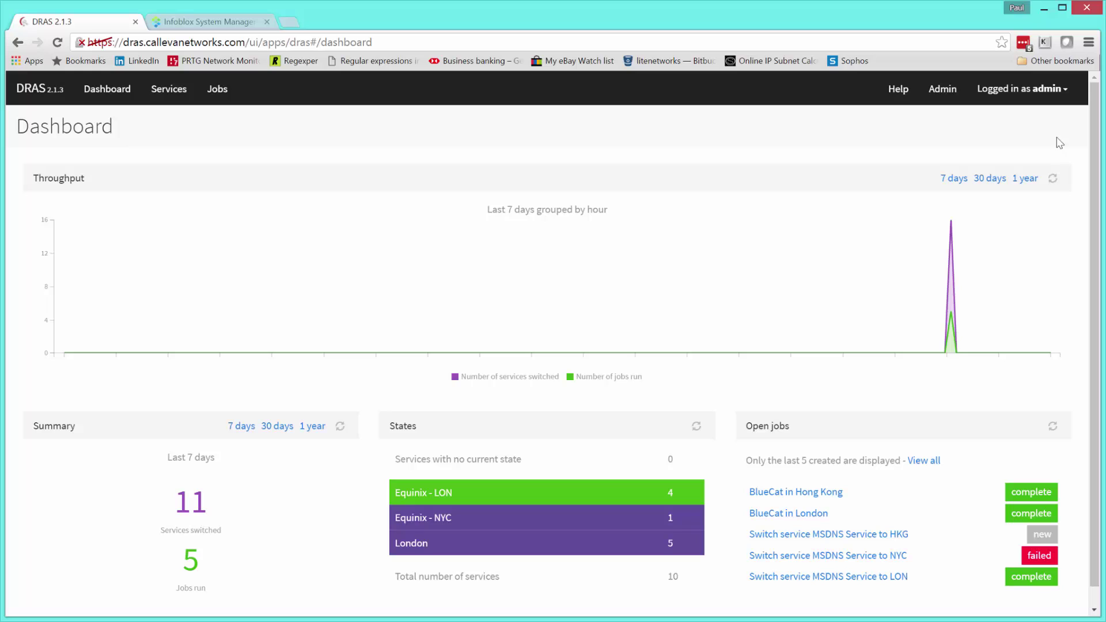
left_click(939, 96)
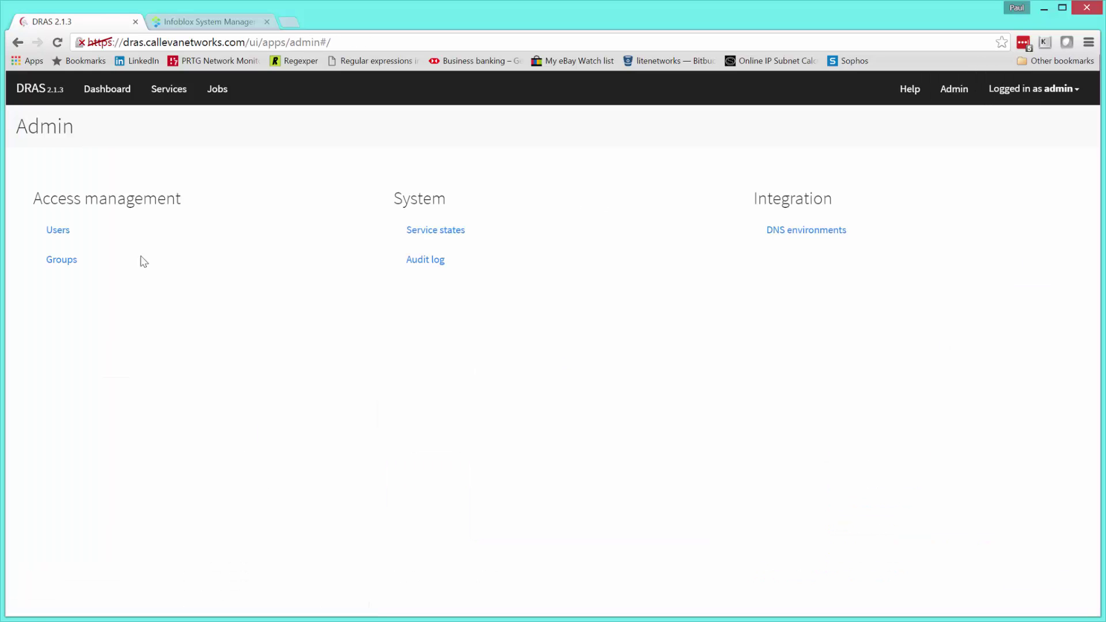
- Create a group named mailgroup, leaving its users and permissions at their defaults
left_click(61, 260)
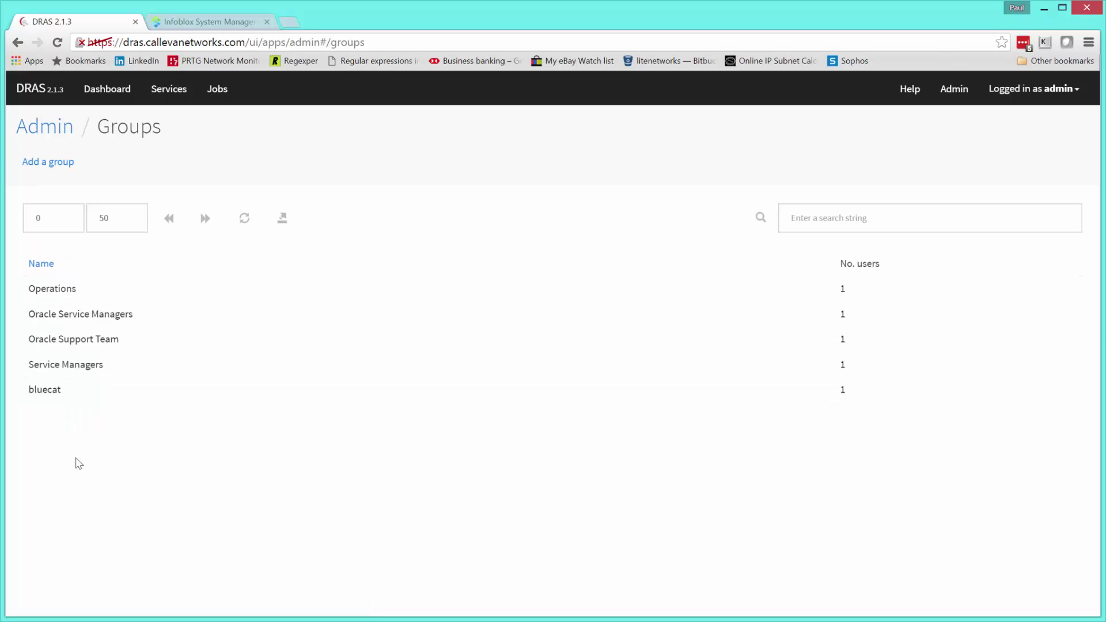
left_click(48, 164)
left_click(464, 224)
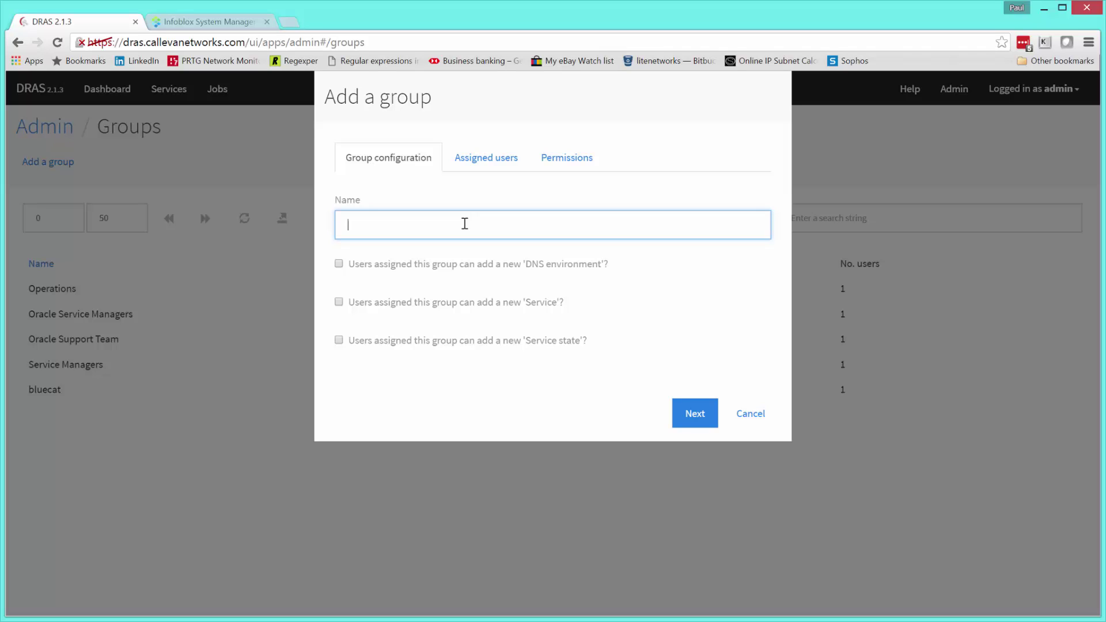
type("mailgroup")
left_click(695, 414)
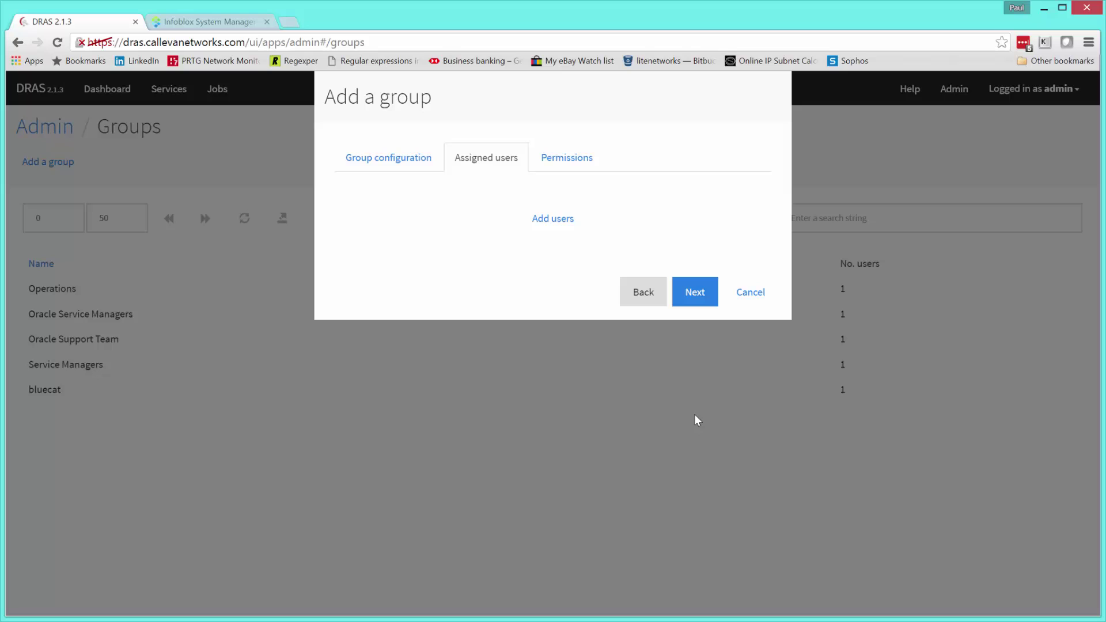
left_click(695, 295)
left_click(696, 293)
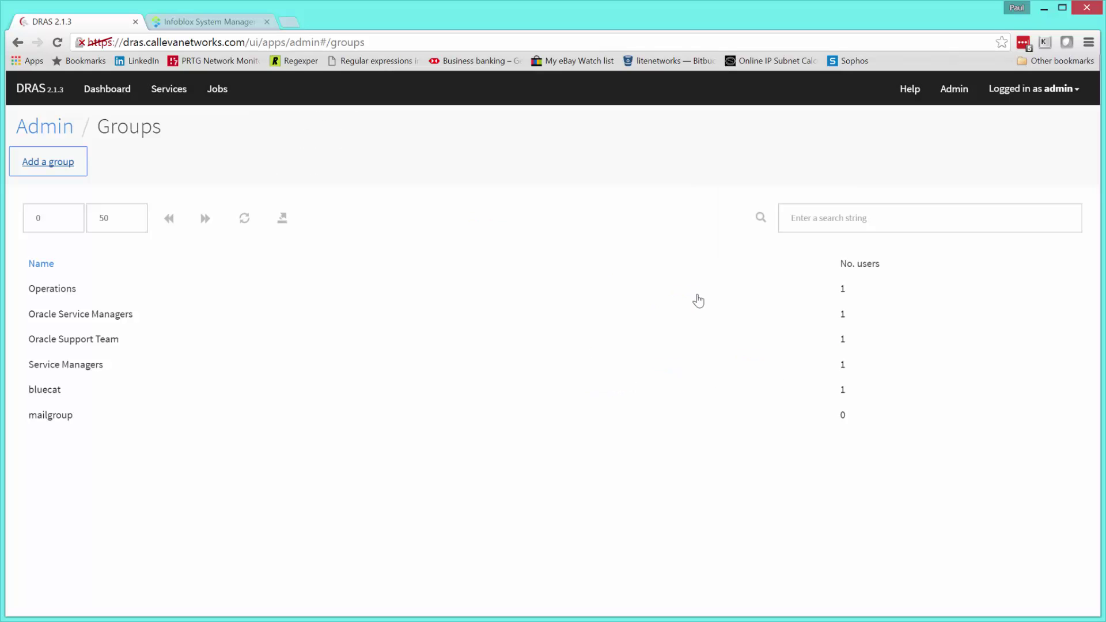
- Start a new user named mailman and set the user's password
left_click(44, 126)
left_click(59, 231)
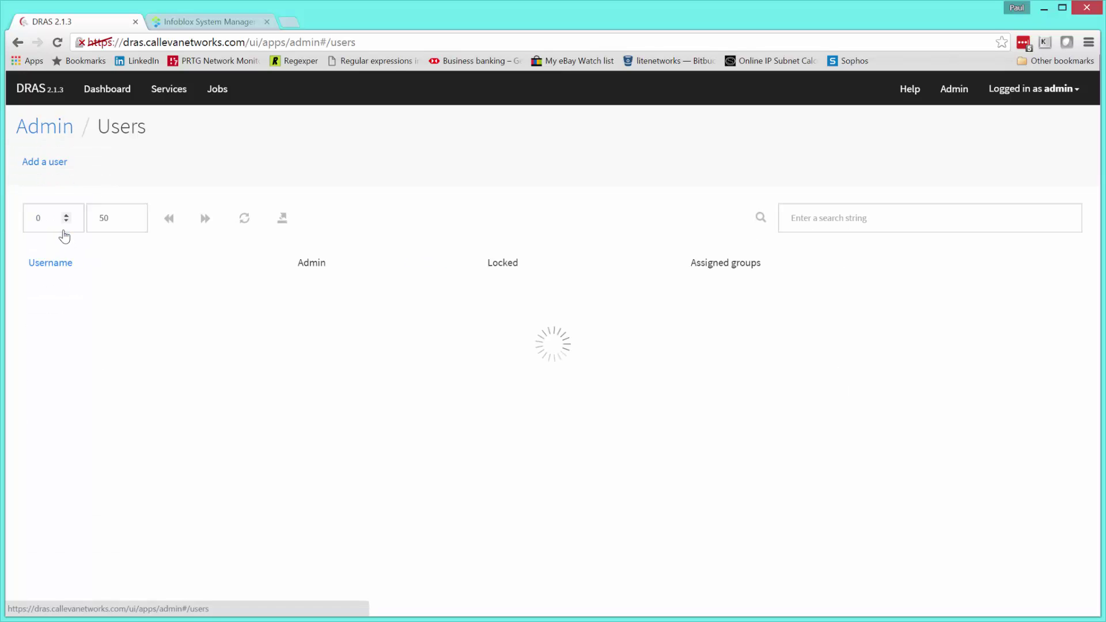
left_click(60, 164)
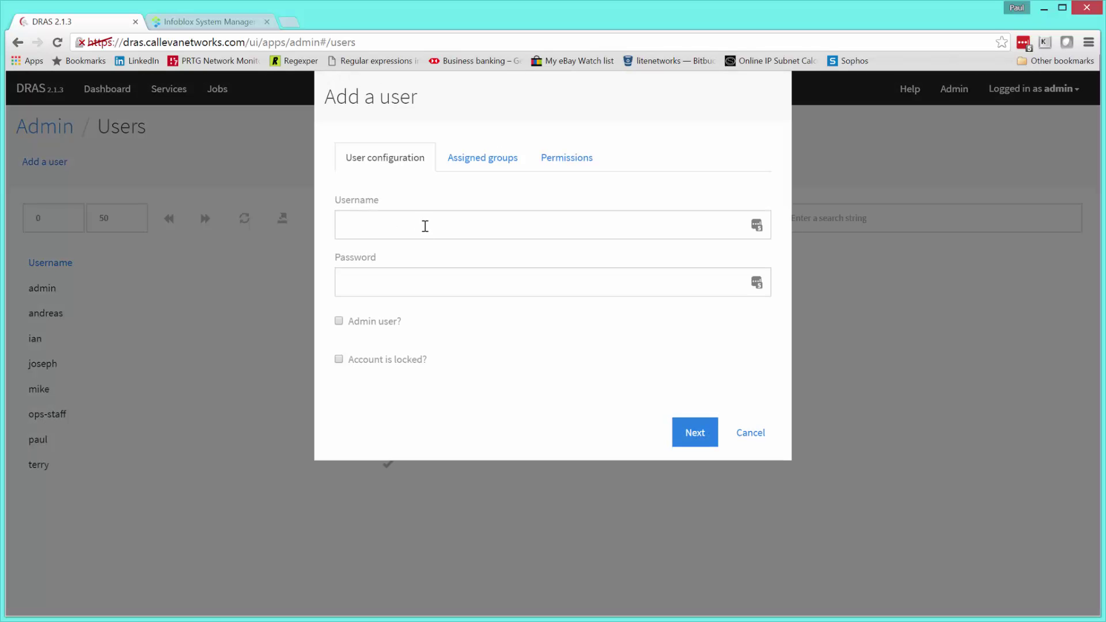
left_click(425, 226)
type("mailman")
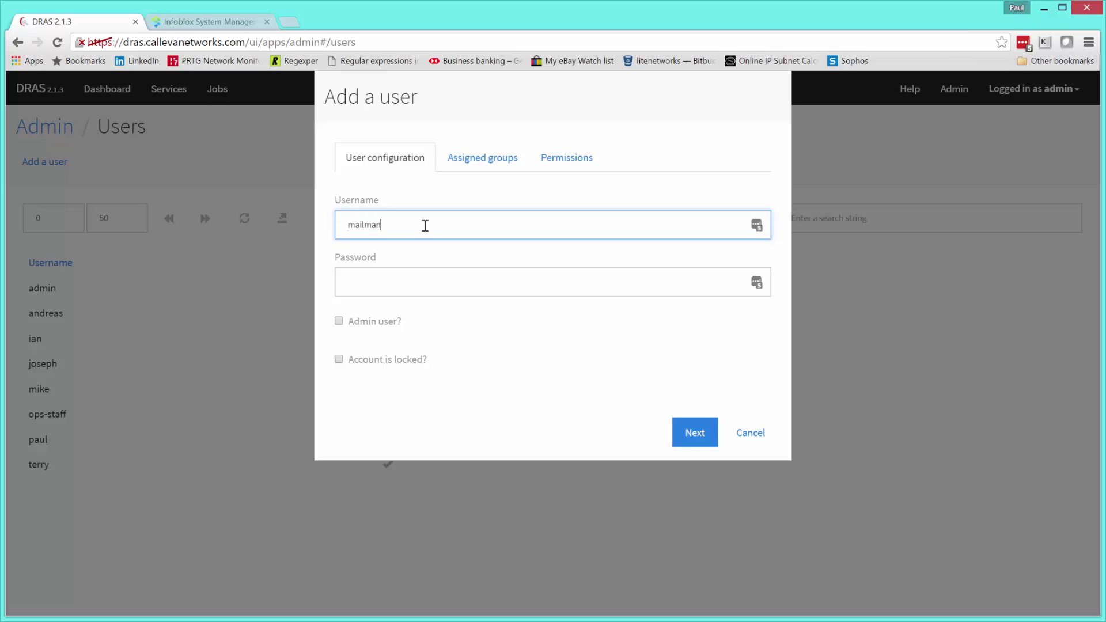
key("Tab")
type("•••••••")
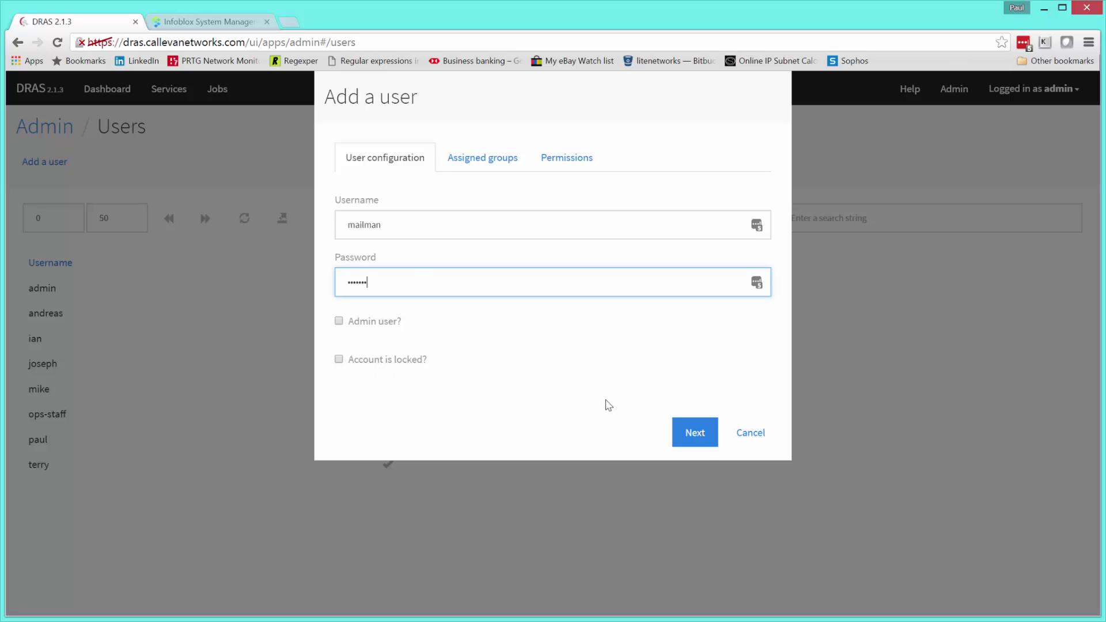
left_click(700, 435)
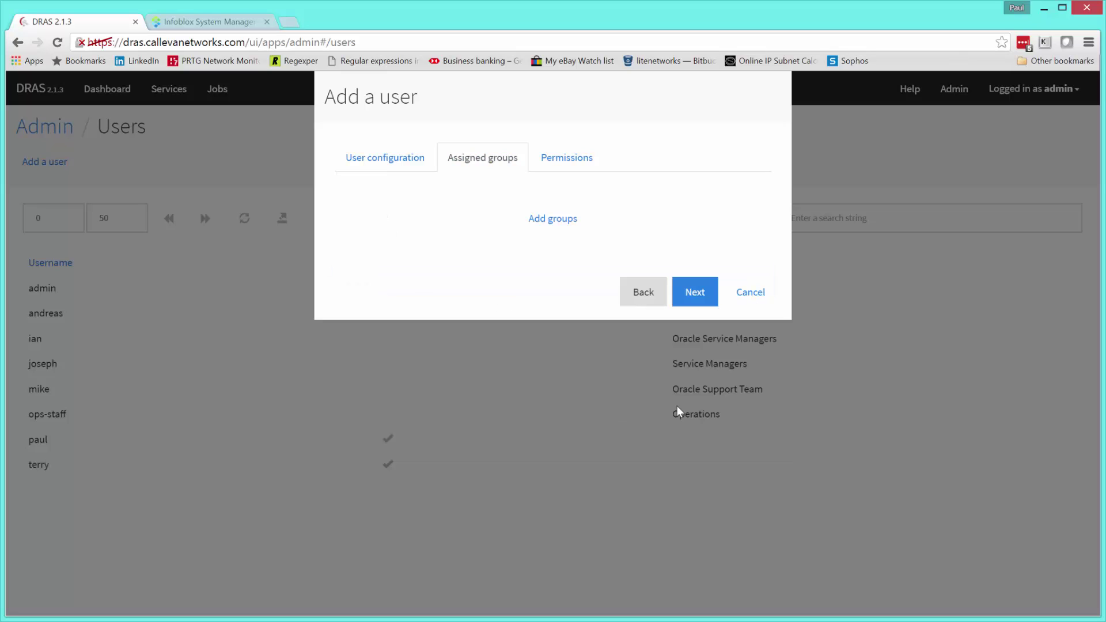
- Assign mailman to mailgroup, create the user, and show the Services list
left_click(561, 224)
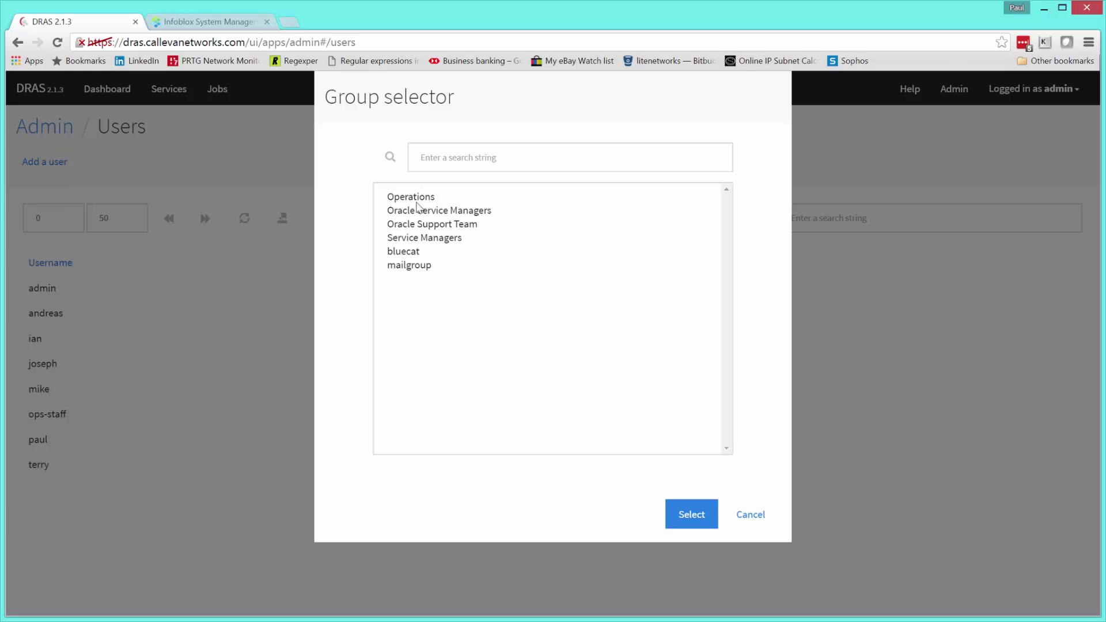
left_click(418, 269)
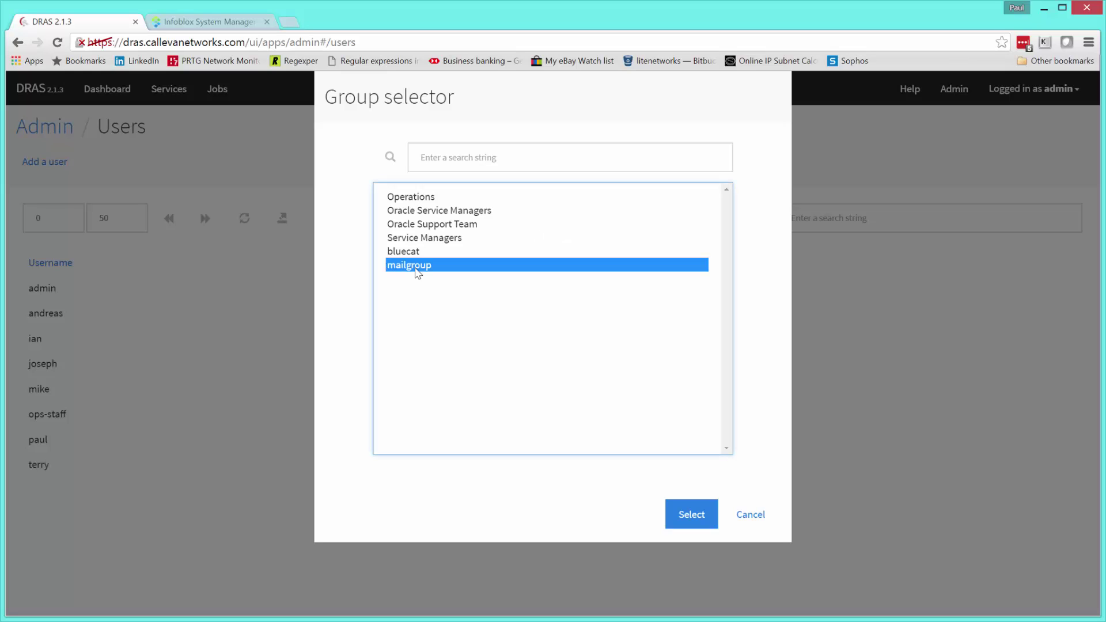
left_click(691, 514)
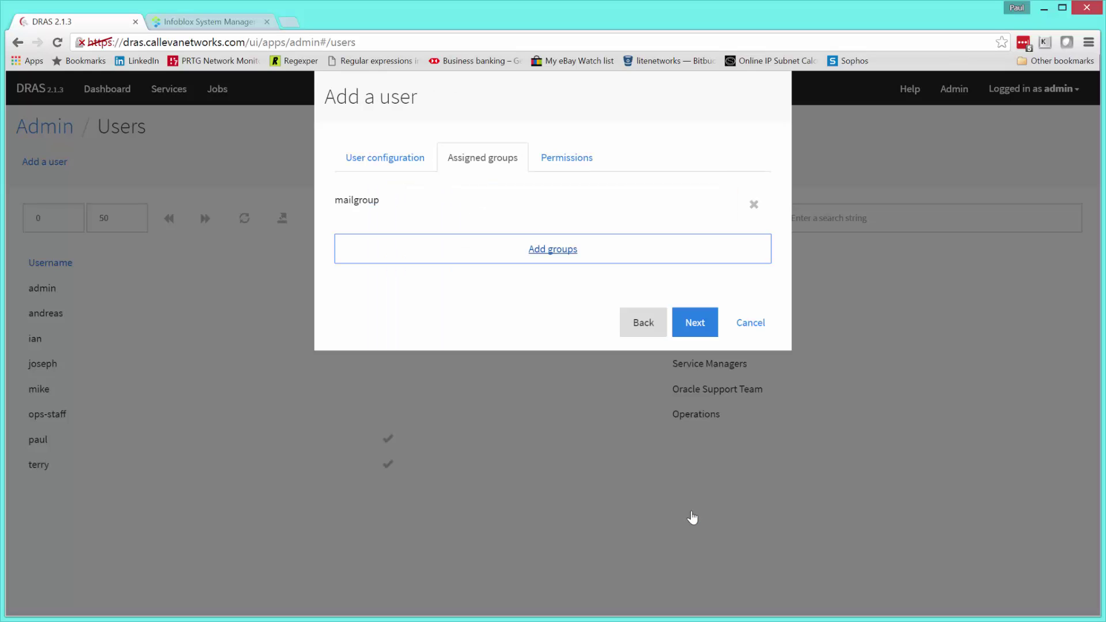
left_click(698, 322)
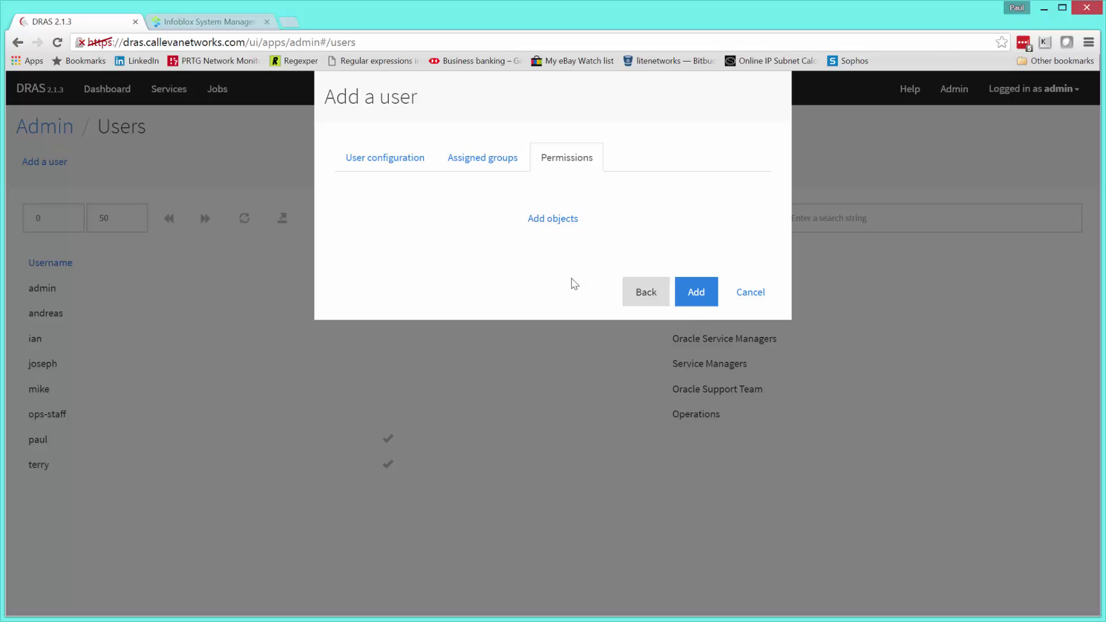
left_click(698, 295)
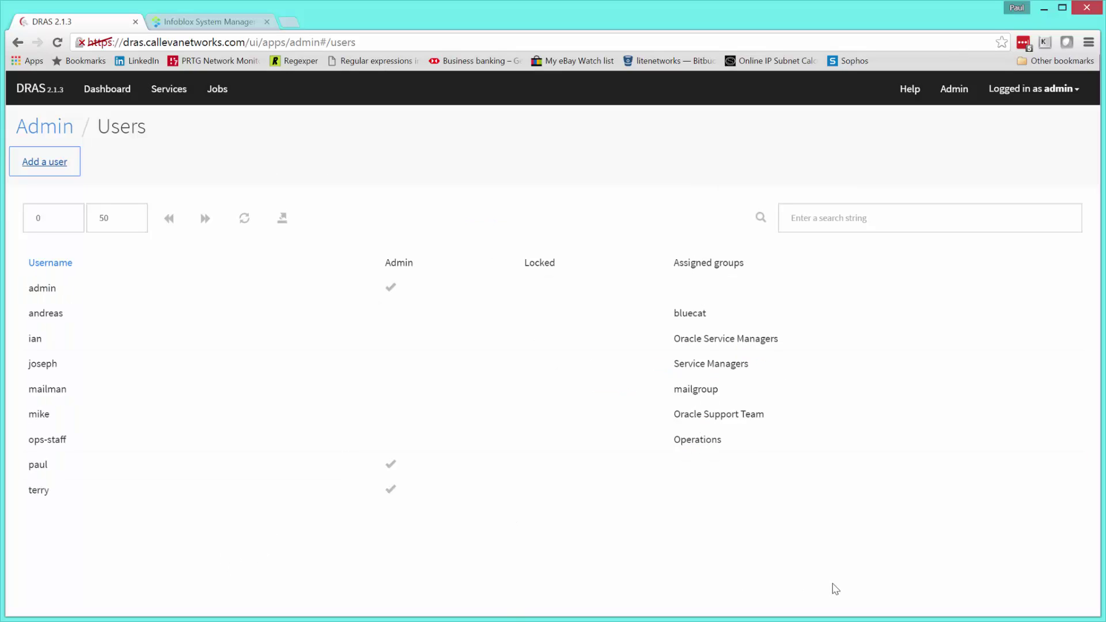
left_click(167, 92)
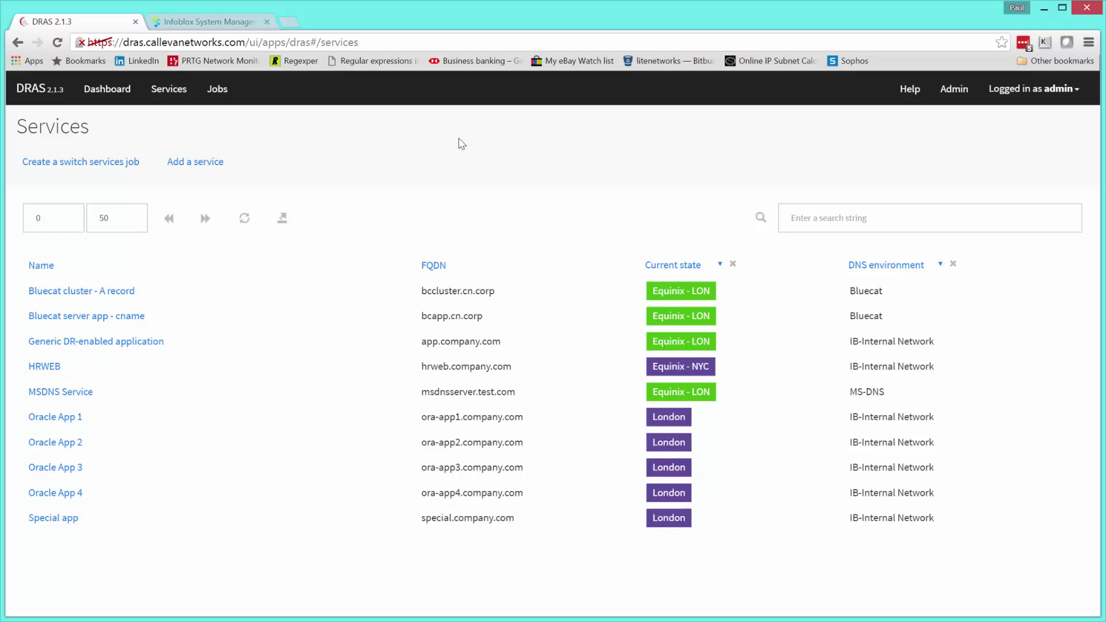
left_click(209, 23)
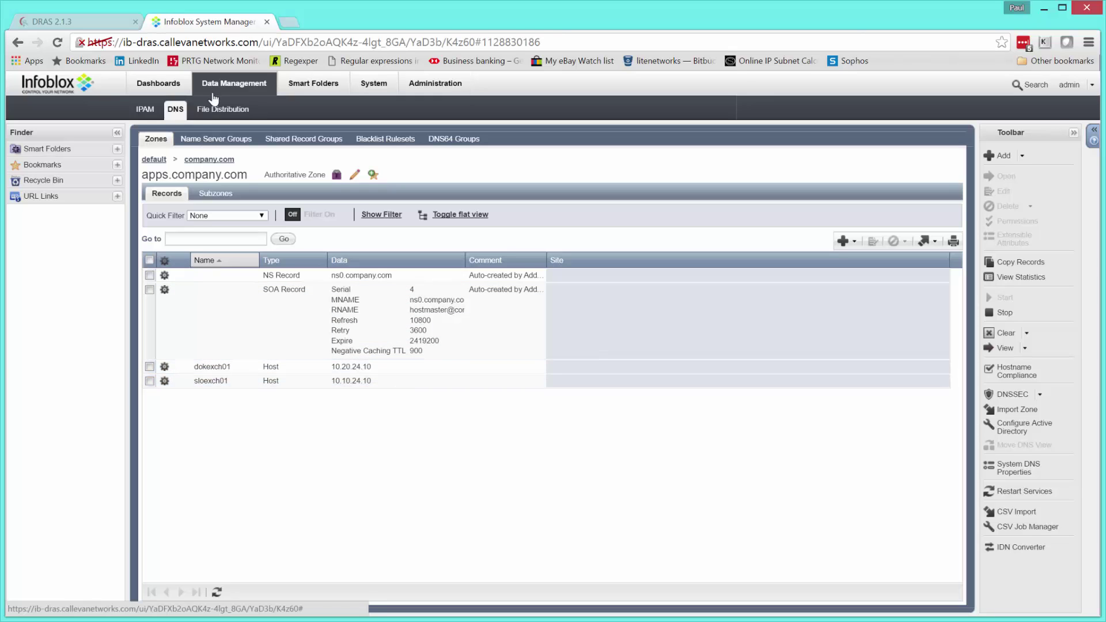
left_click(65, 26)
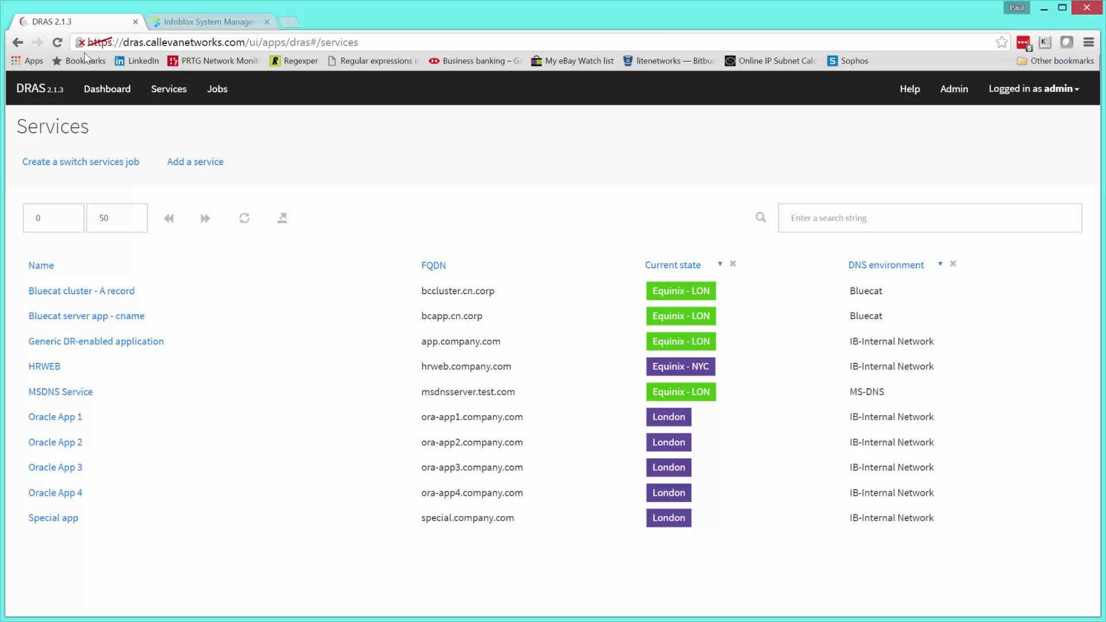
- Start a new service named Exchange mail service with FQDN mail.company.com
left_click(195, 163)
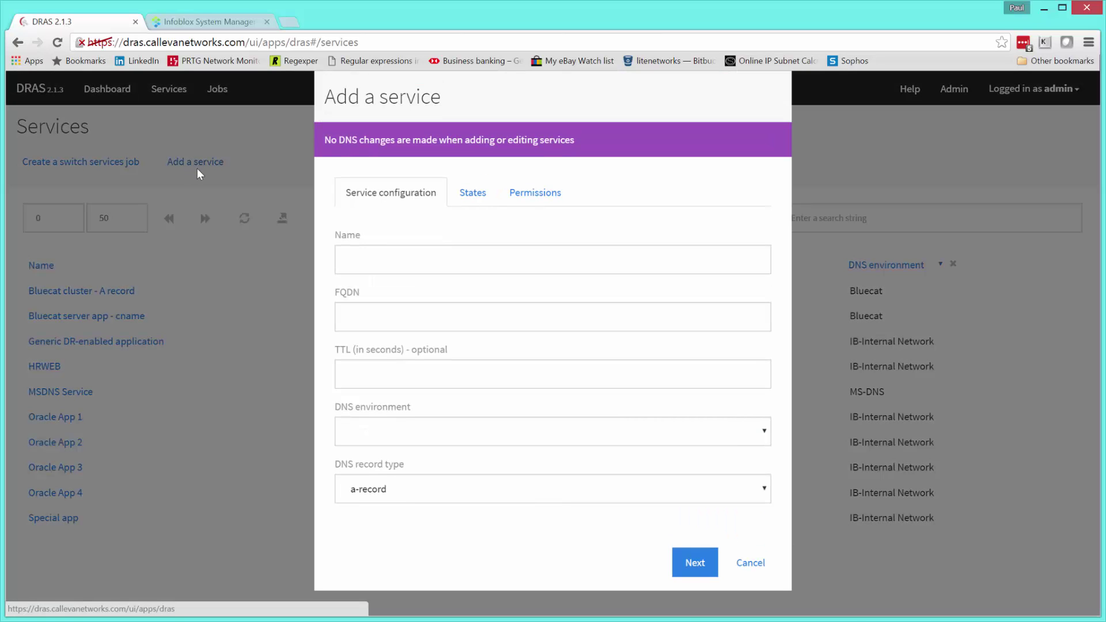
left_click(419, 255)
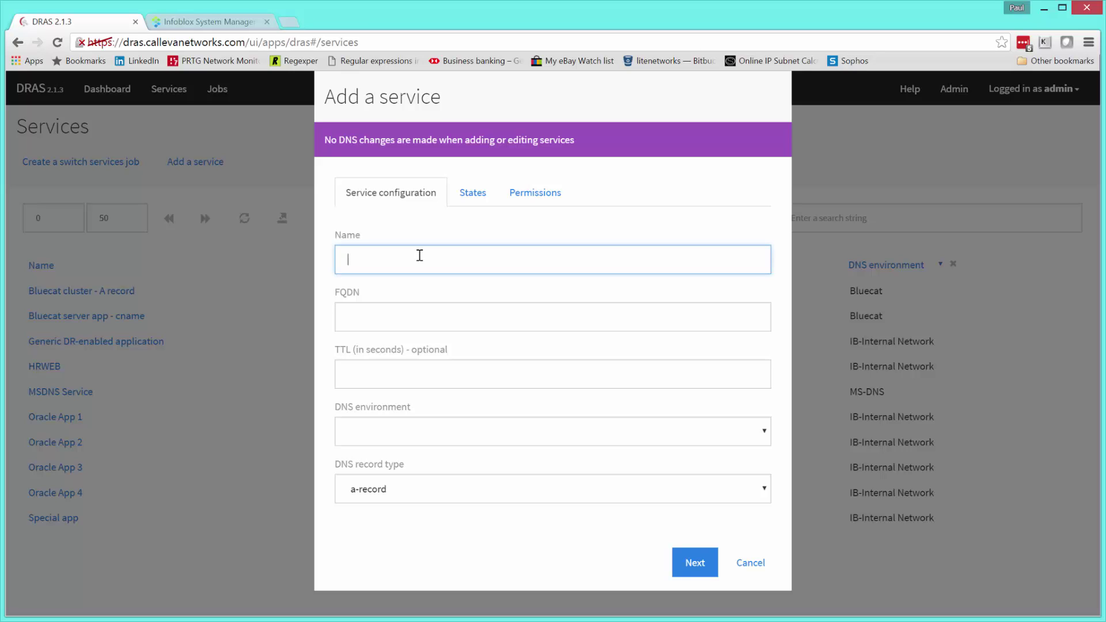
type("Exchange mail service")
left_click(428, 316)
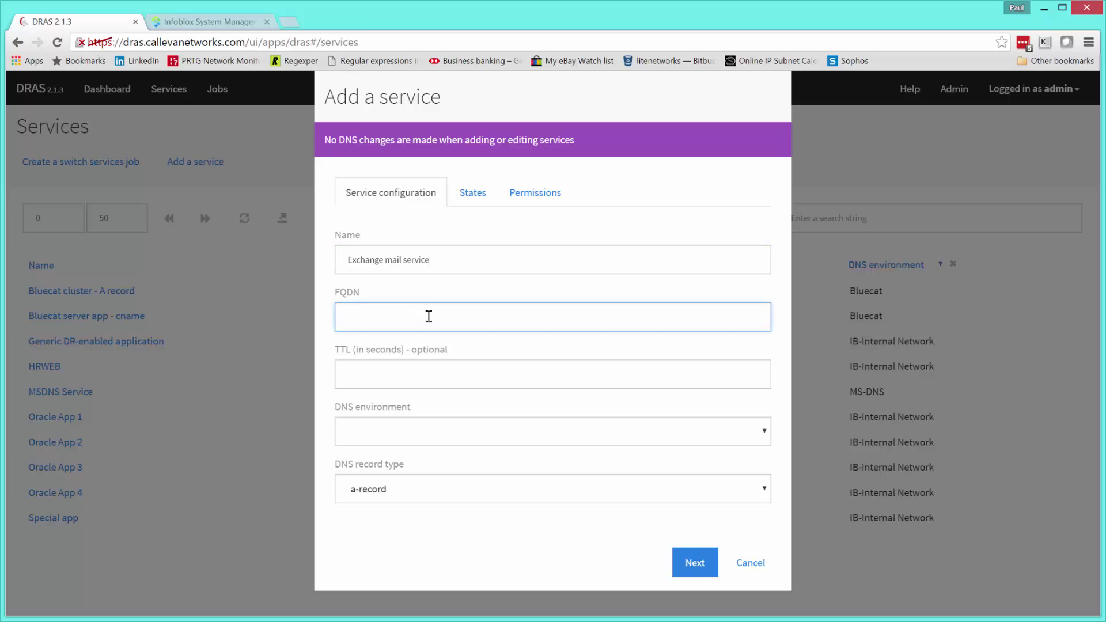
type("mail.company.com")
left_click(766, 436)
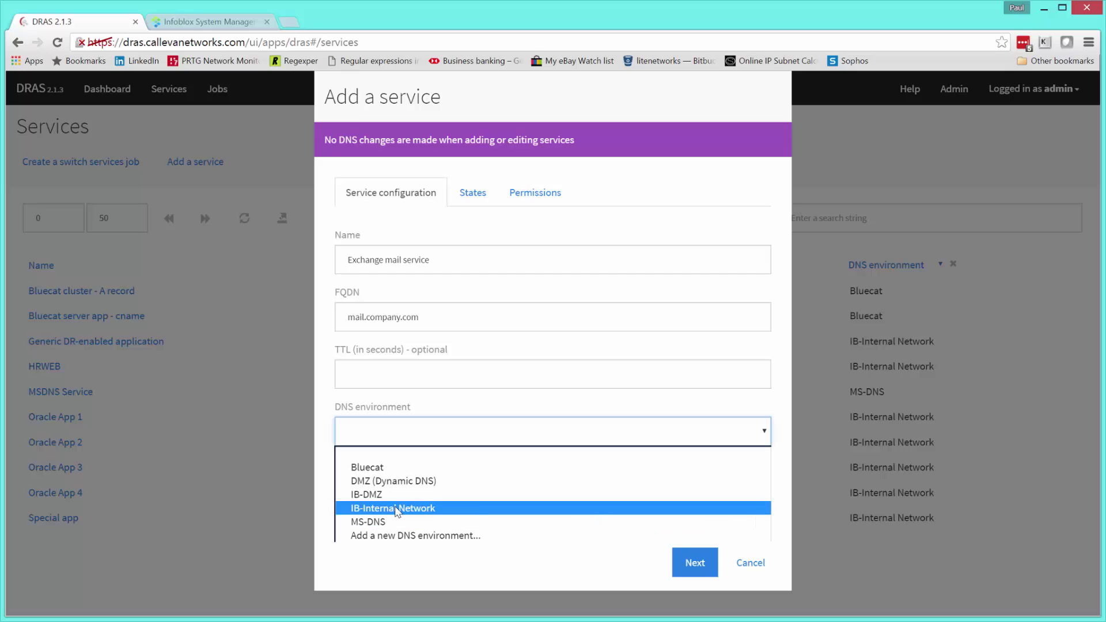
- Start a new DNS environment and review the dynamic-dns type's settings
left_click(407, 536)
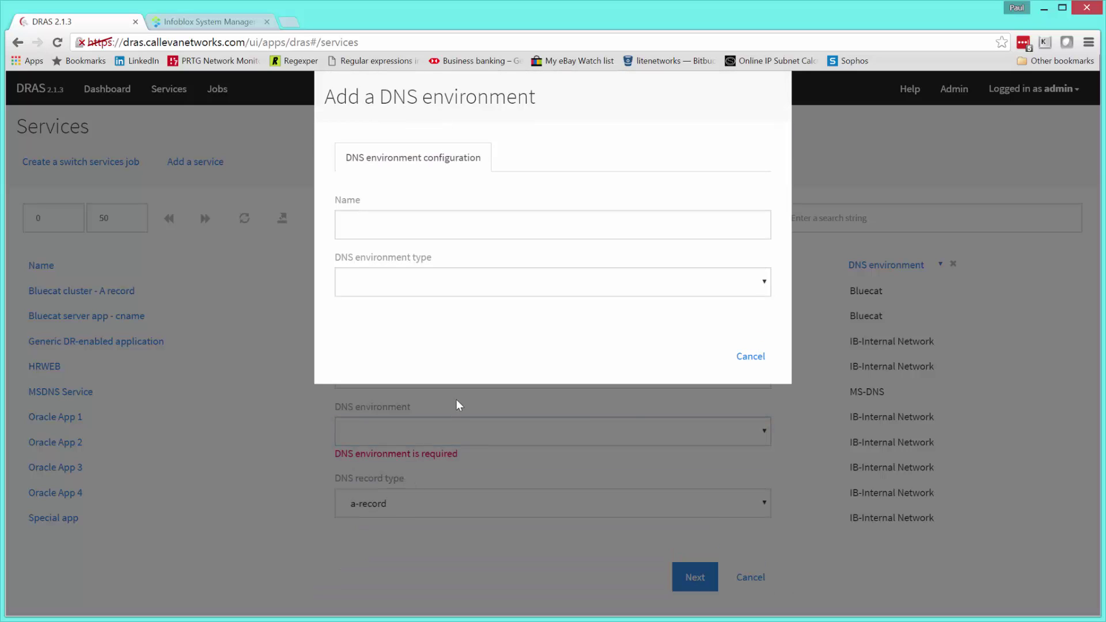
left_click(763, 285)
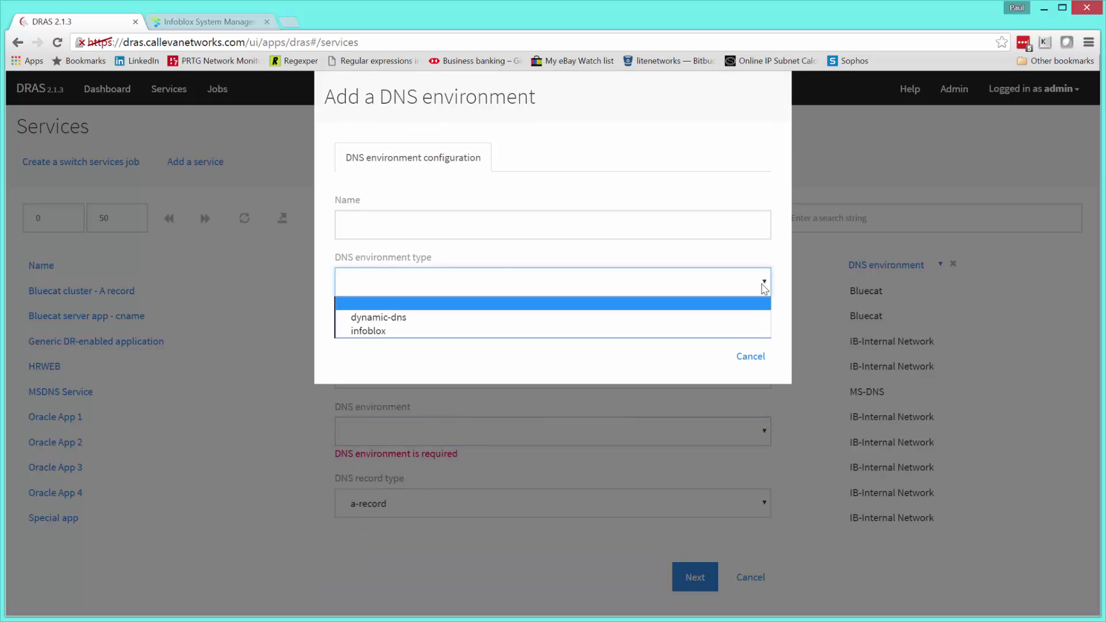
left_click(404, 317)
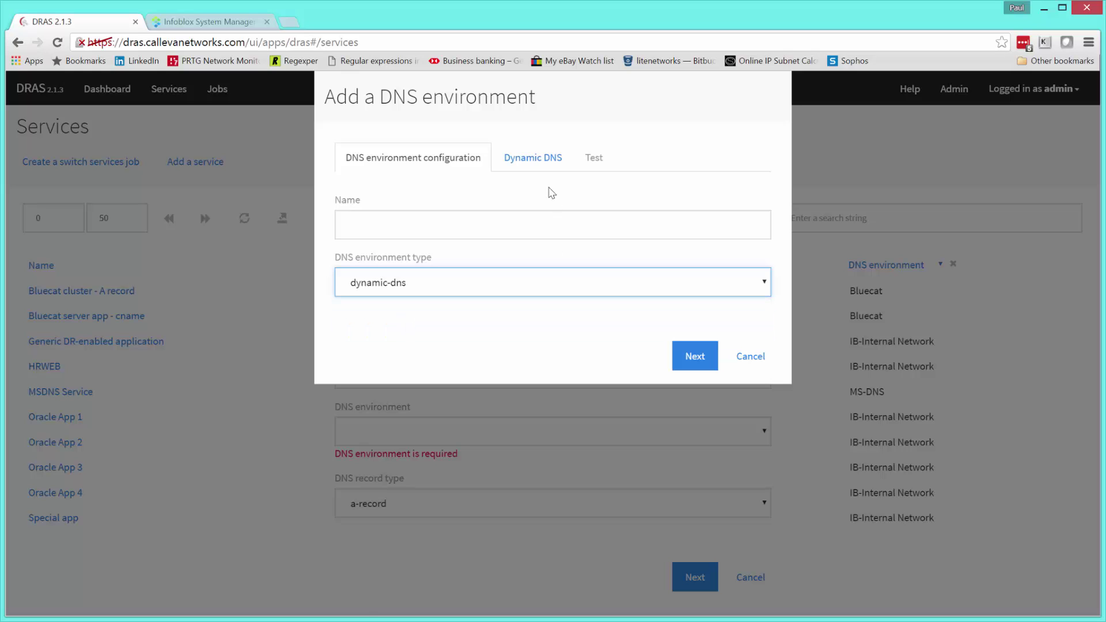
left_click(537, 166)
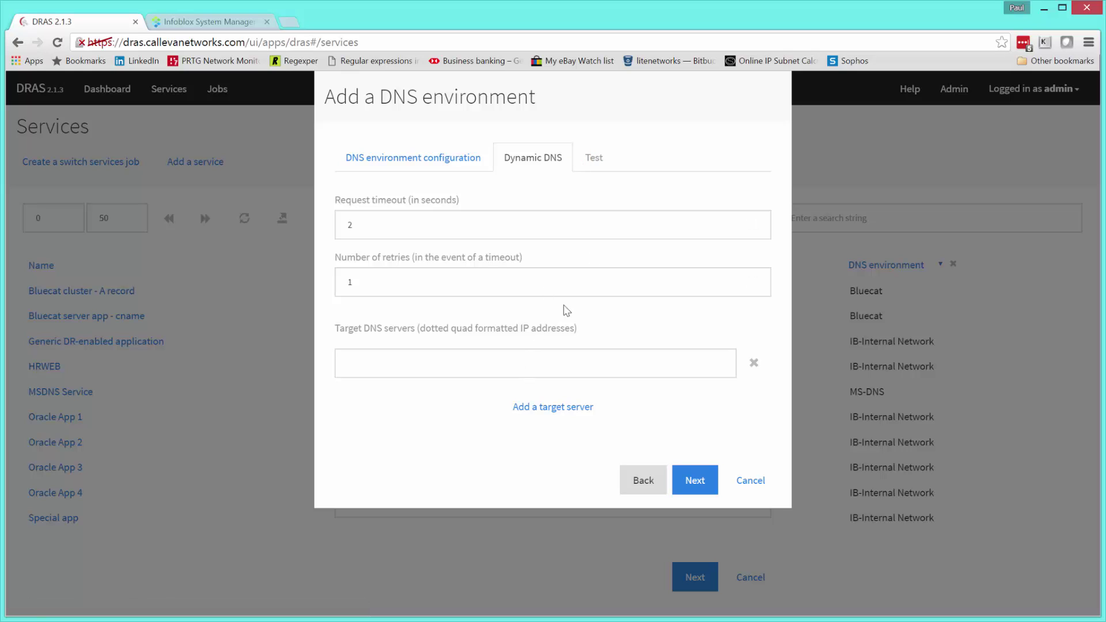
left_click(403, 159)
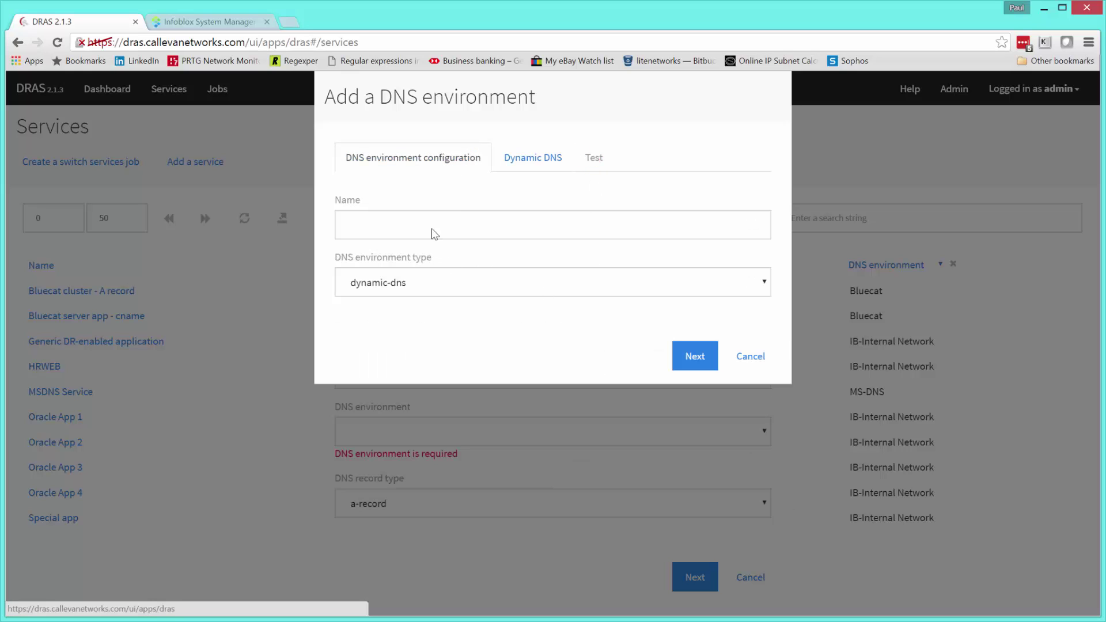
- Switch the draft environment to infoblox and review its connection settings and DNS view
left_click(662, 291)
left_click(400, 318)
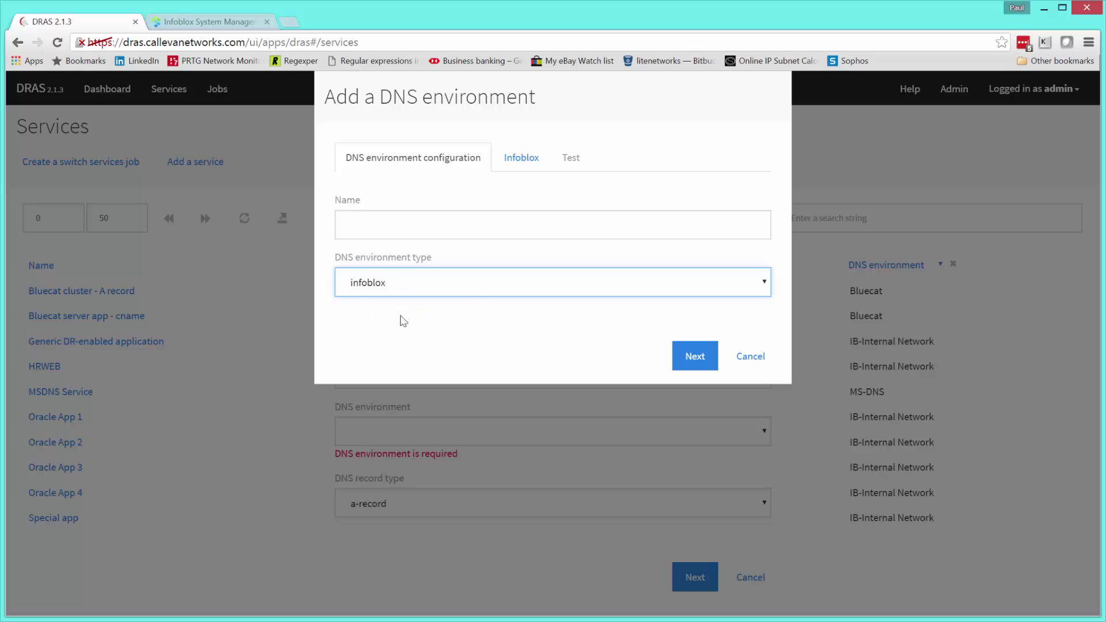
left_click(513, 162)
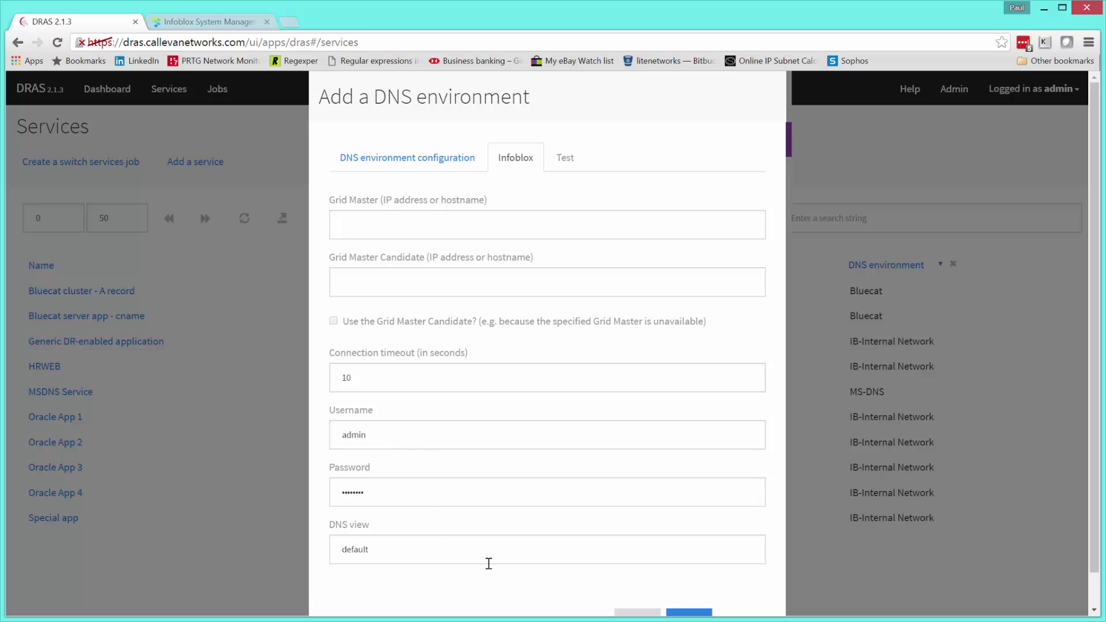
left_click(398, 552)
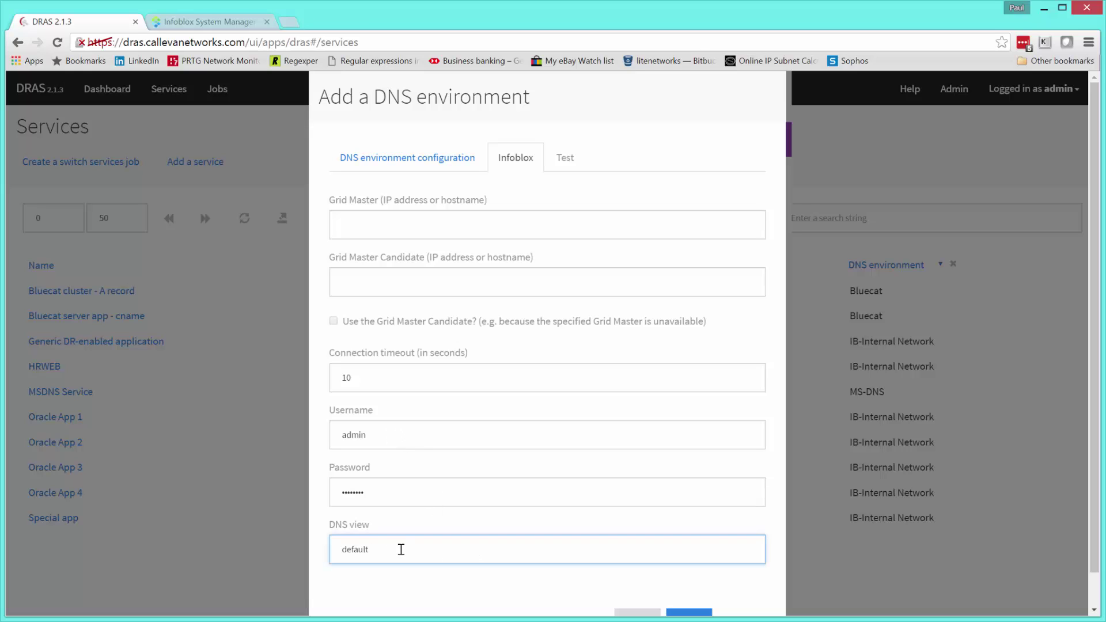
key("Down")
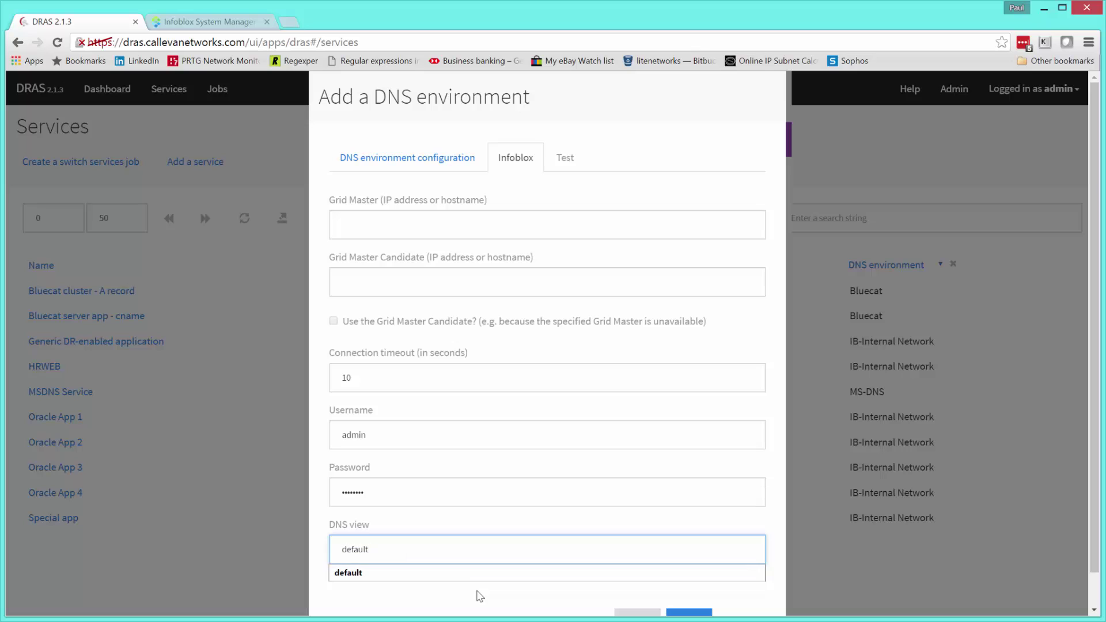
key("Escape")
left_click(479, 592)
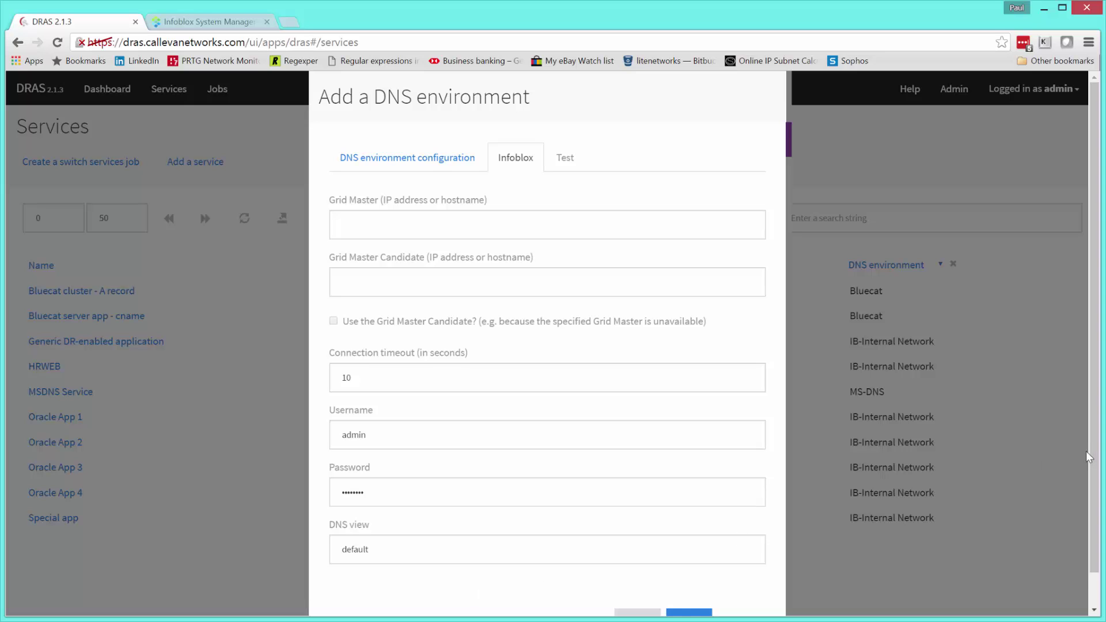
scroll(1088, 467, "down", 2)
- Discard the draft environment, then give the service IB-Internal Network and a cname-record type
left_click(745, 587)
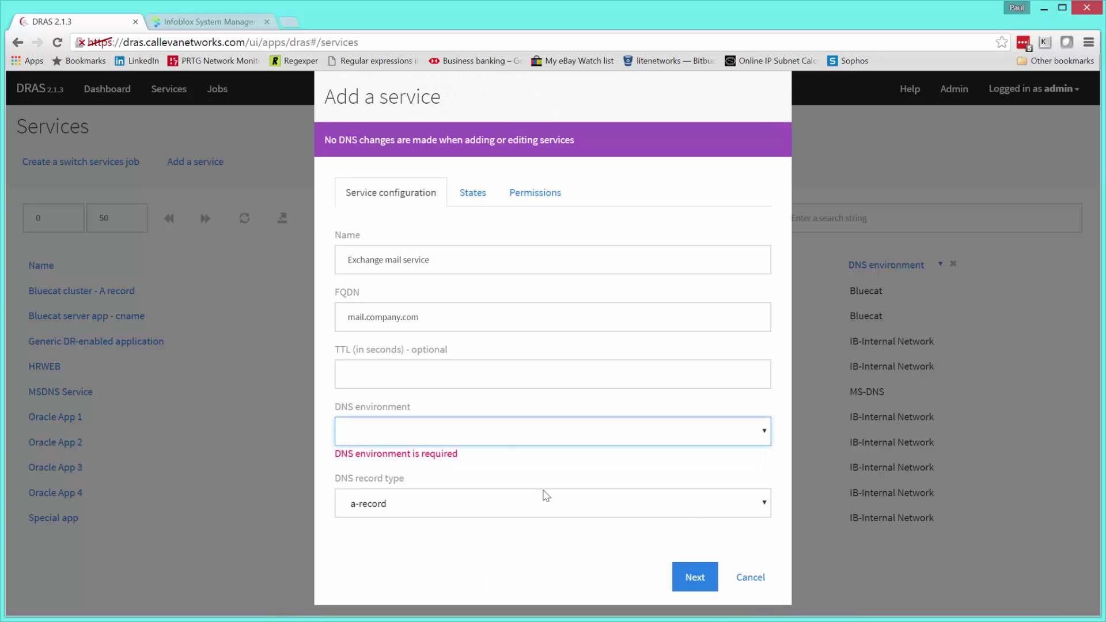
left_click(742, 431)
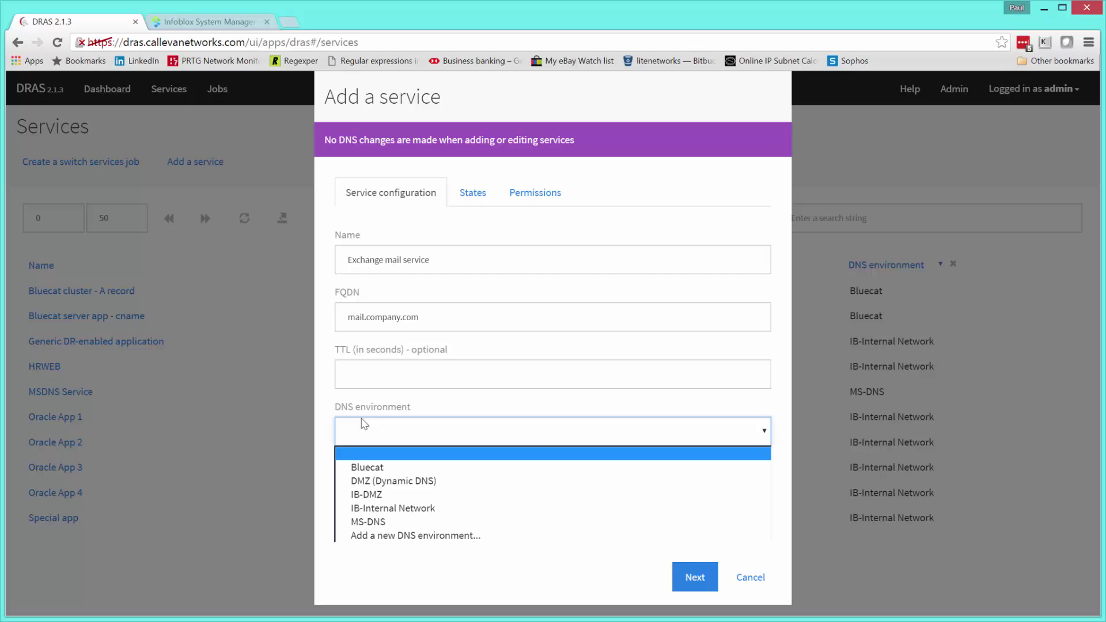
left_click(375, 508)
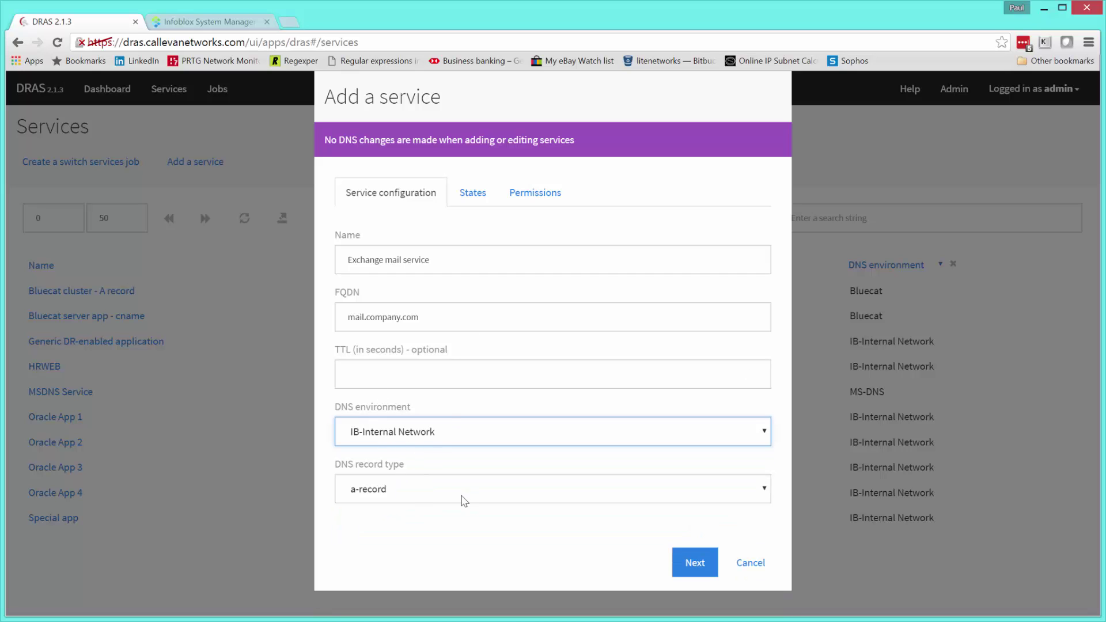
left_click(762, 497)
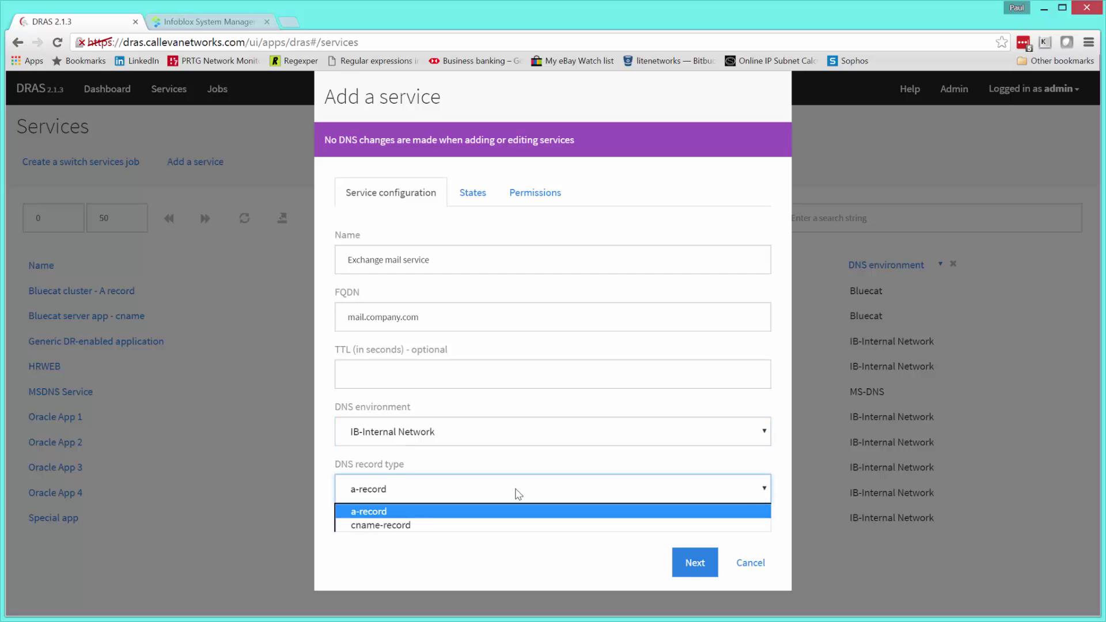
left_click(422, 524)
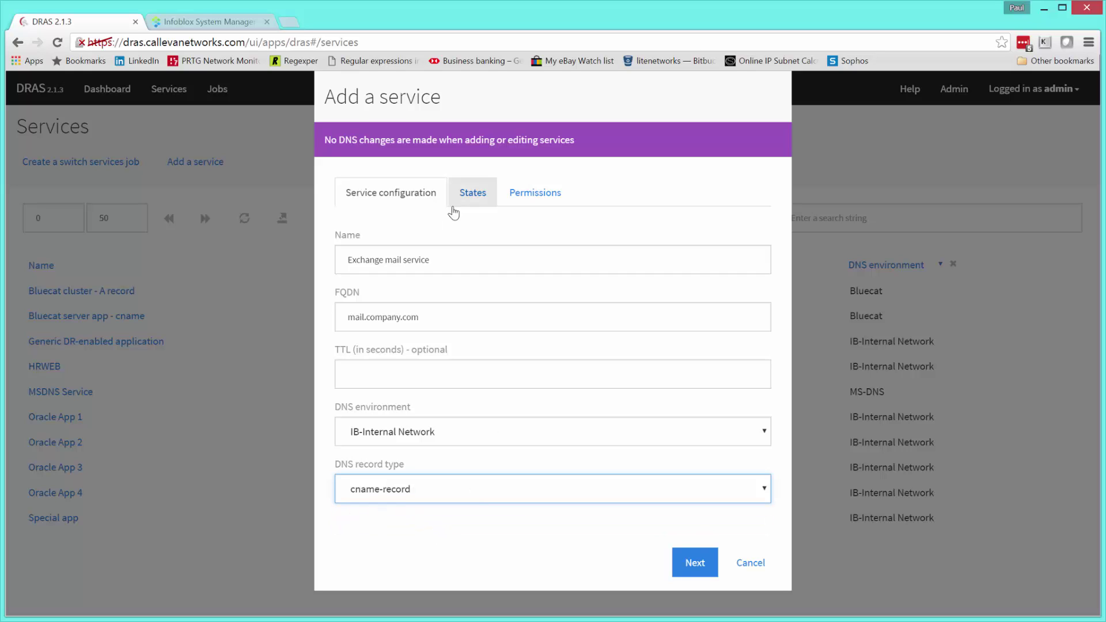
left_click(695, 562)
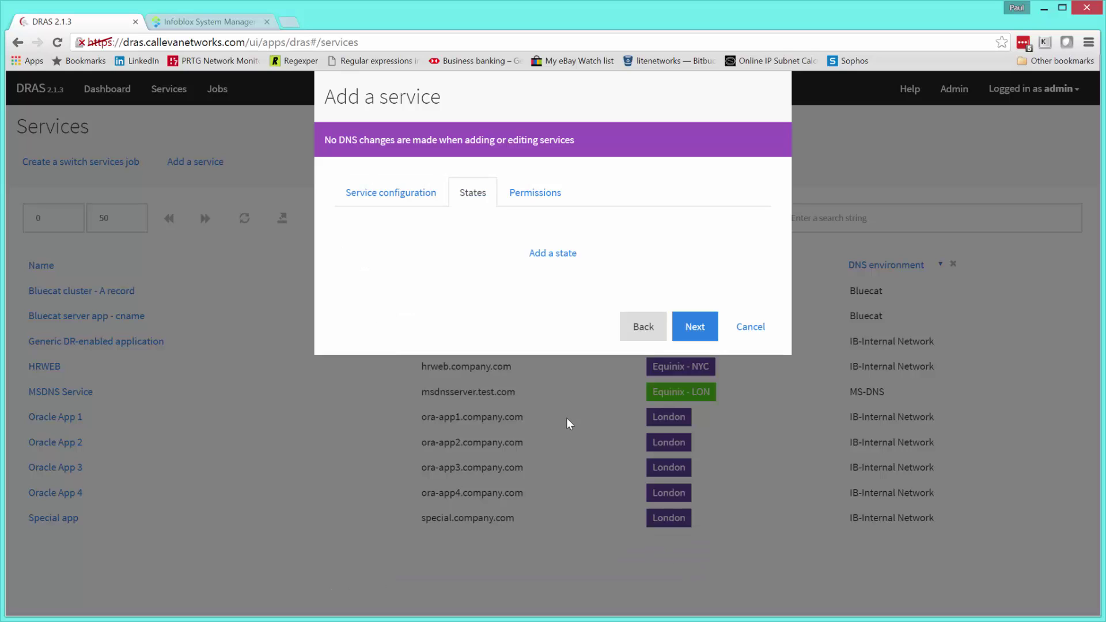
- Add a state row and compare its fields under the a-record type
left_click(567, 254)
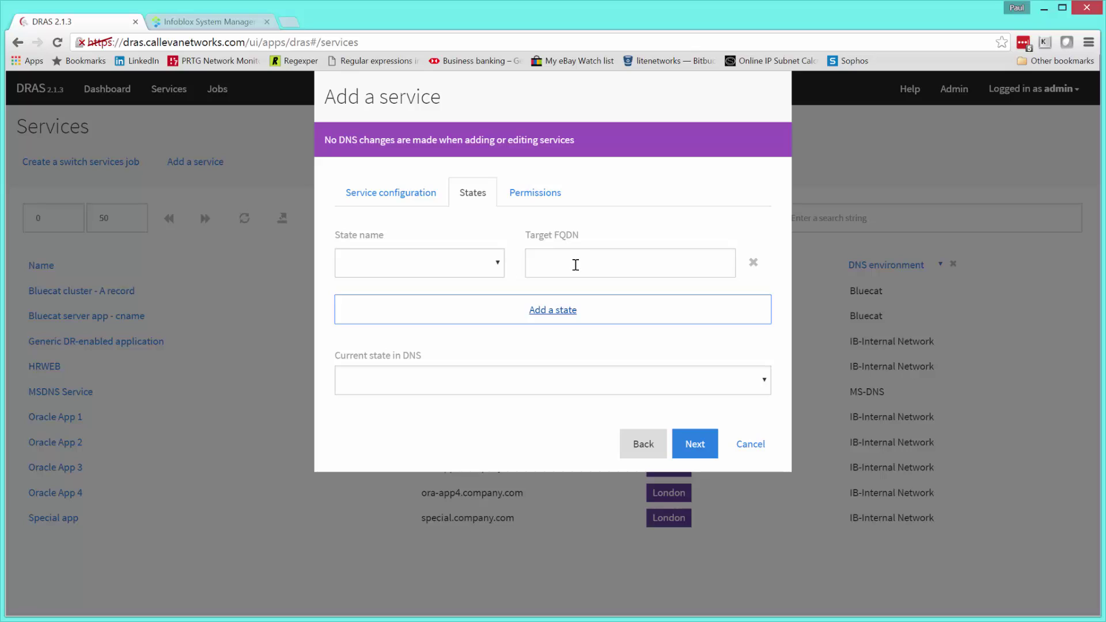
left_click(576, 264)
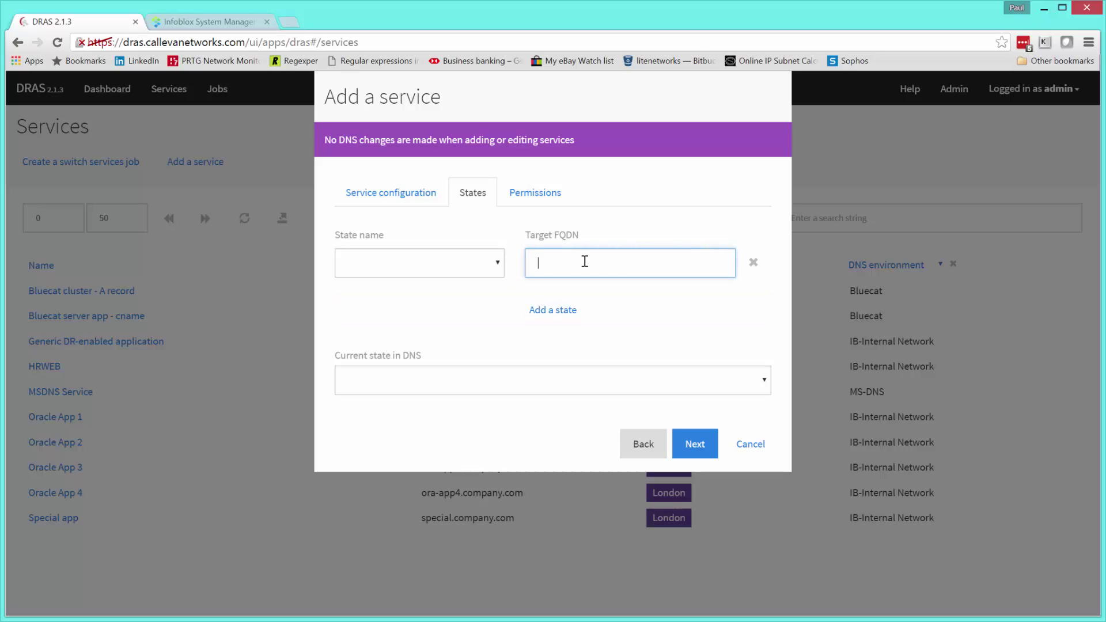
left_click(387, 197)
left_click(500, 495)
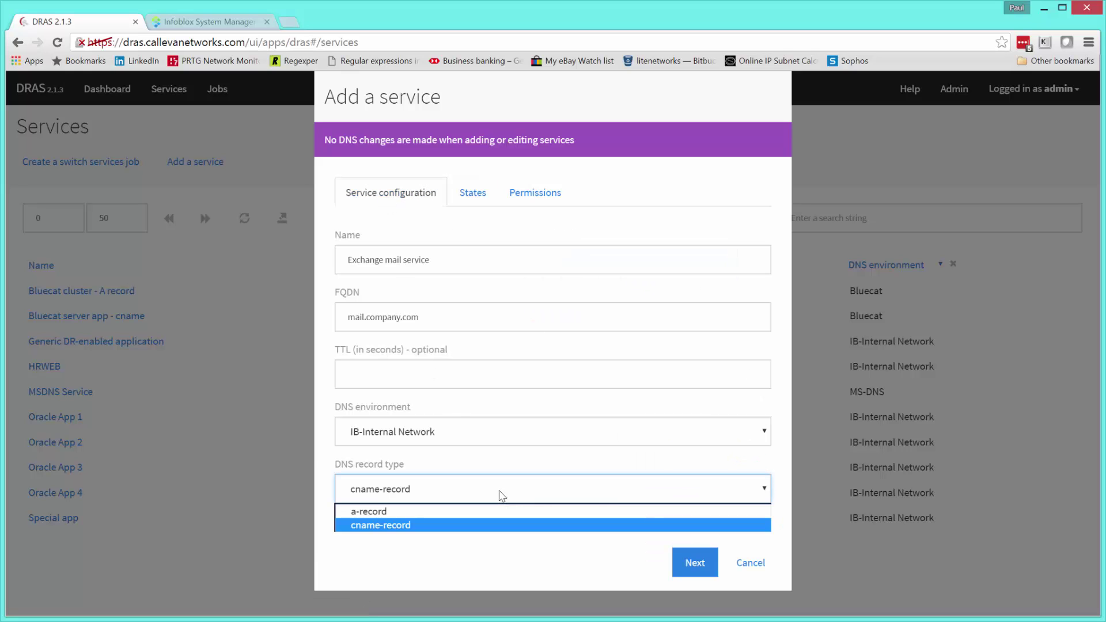
left_click(444, 512)
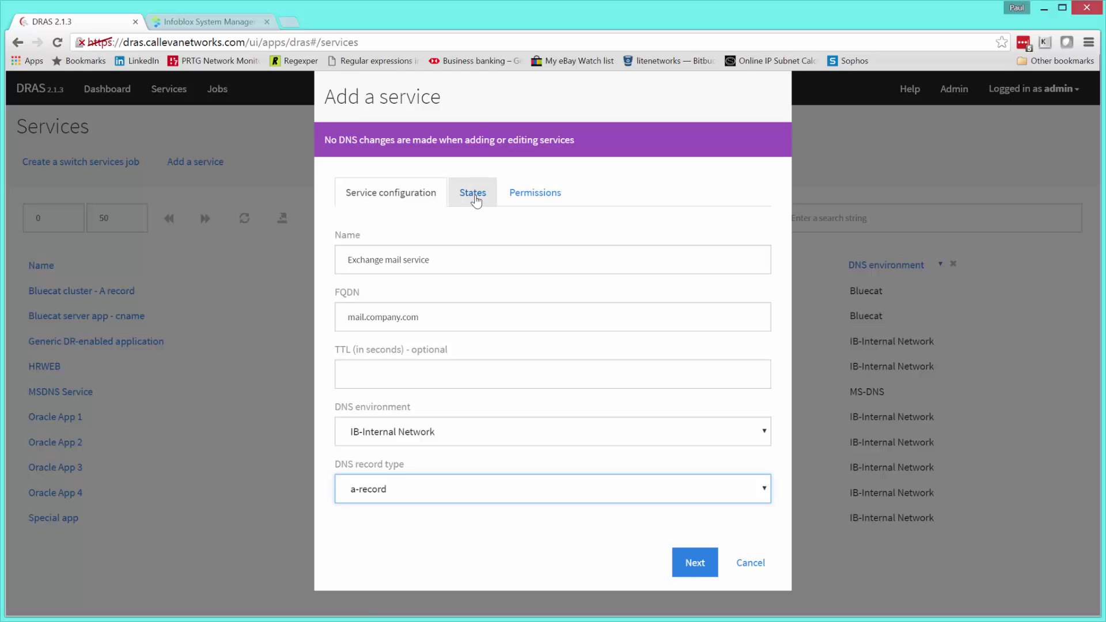
left_click(474, 195)
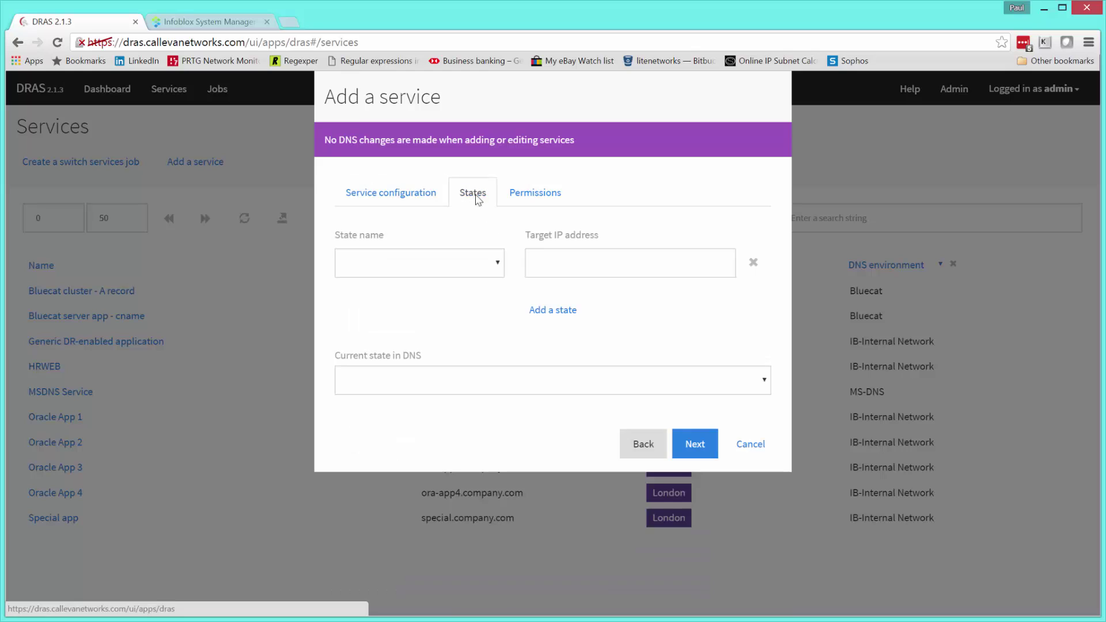
left_click(557, 263)
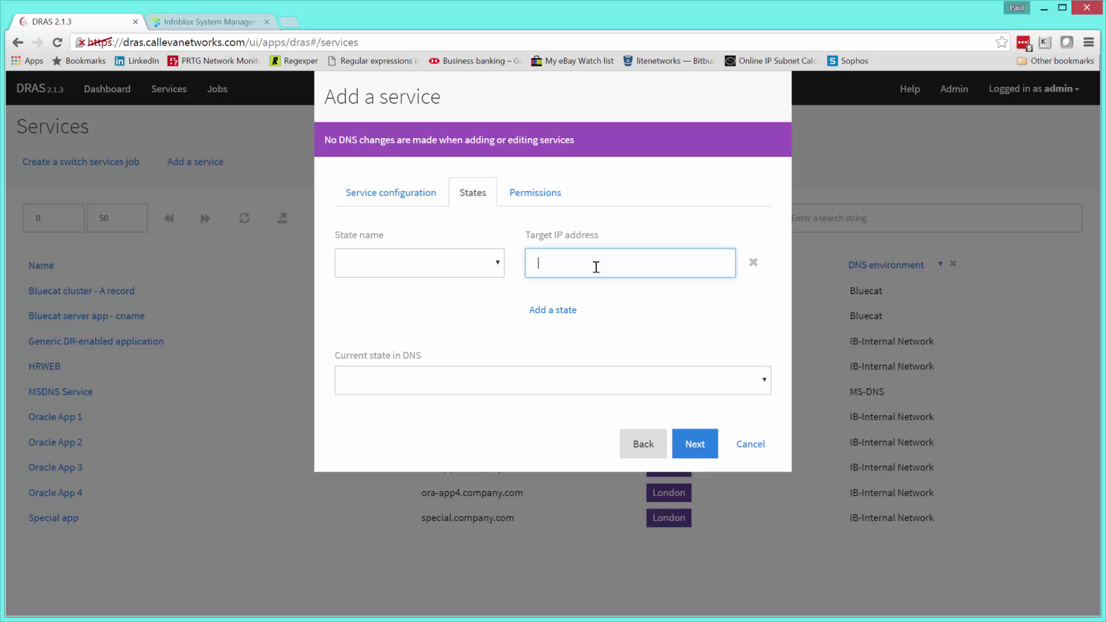
- Set the record type back to cname-record and return to the States step
left_click(410, 205)
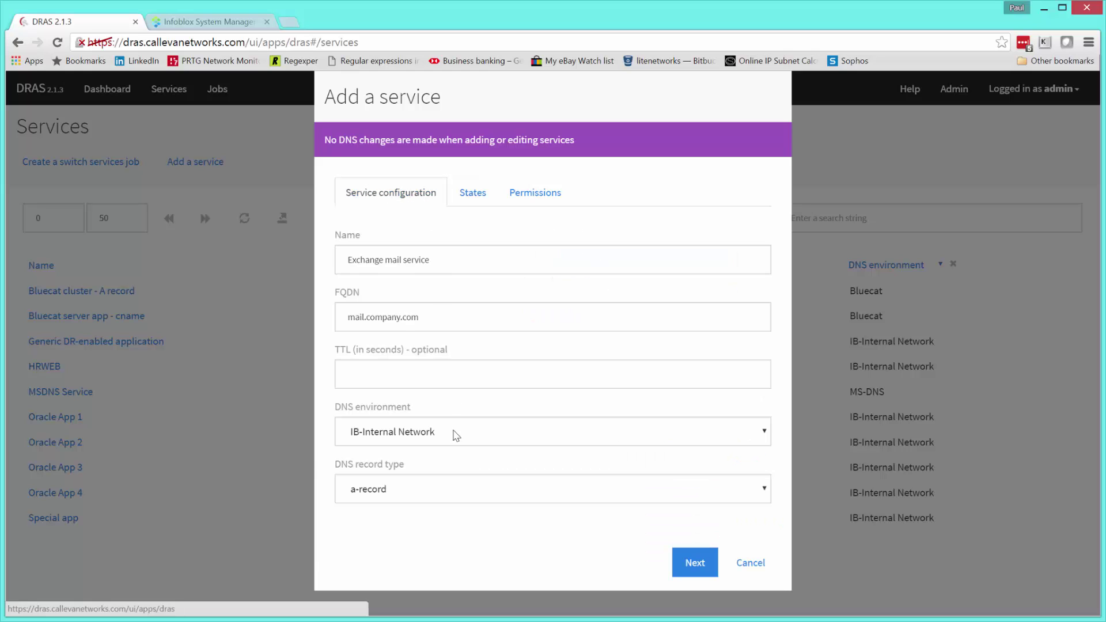
left_click(476, 498)
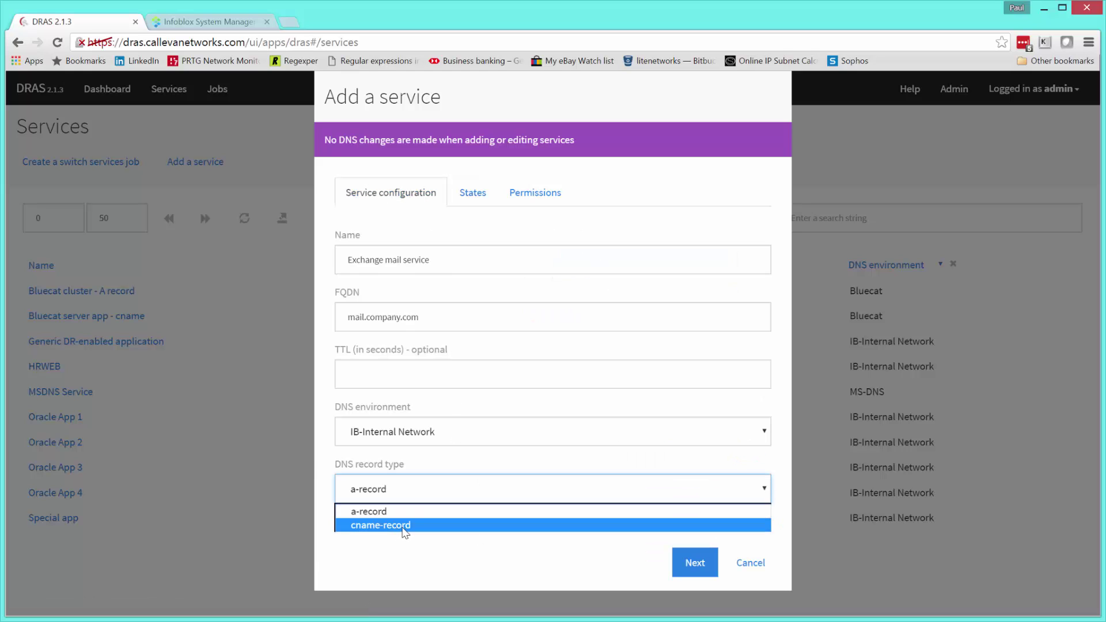
left_click(405, 525)
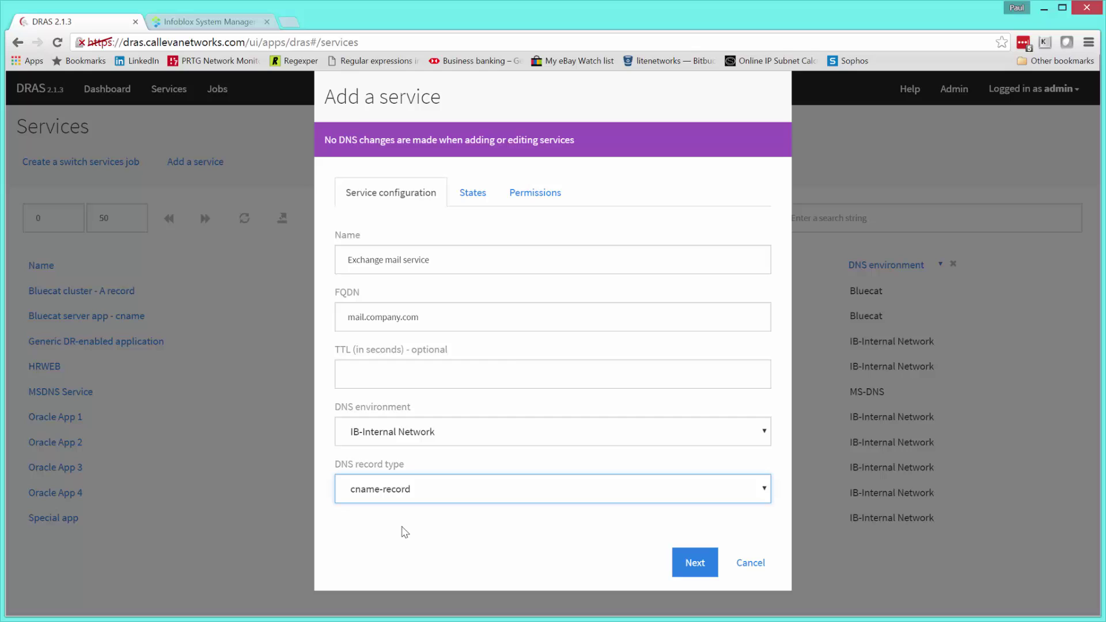
left_click(474, 197)
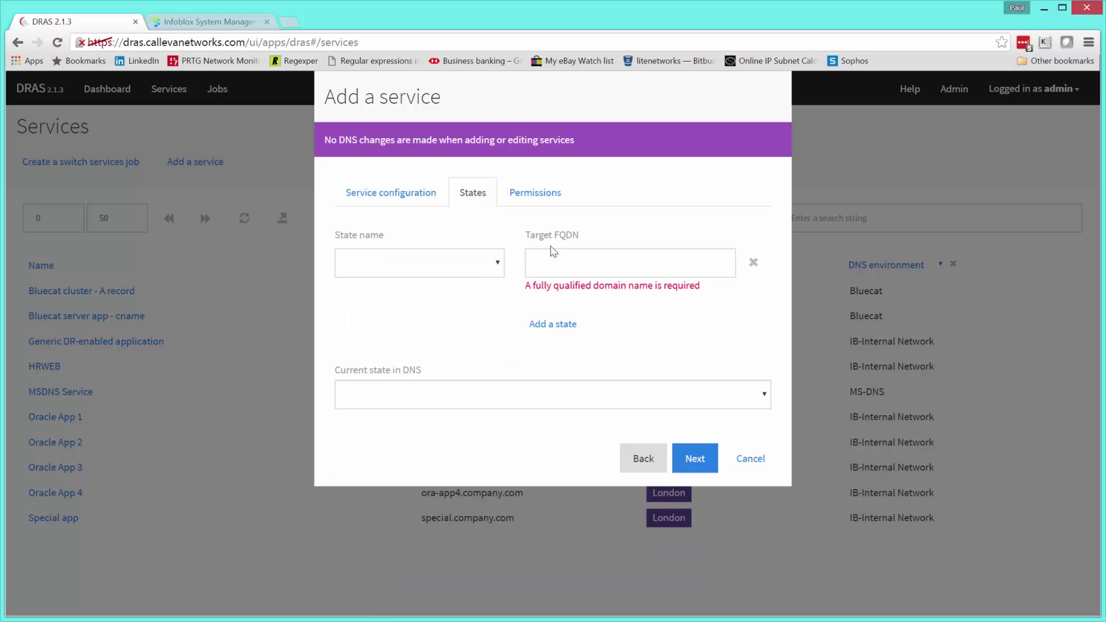
- Create a new state named Slough data centre for the first row
left_click(498, 265)
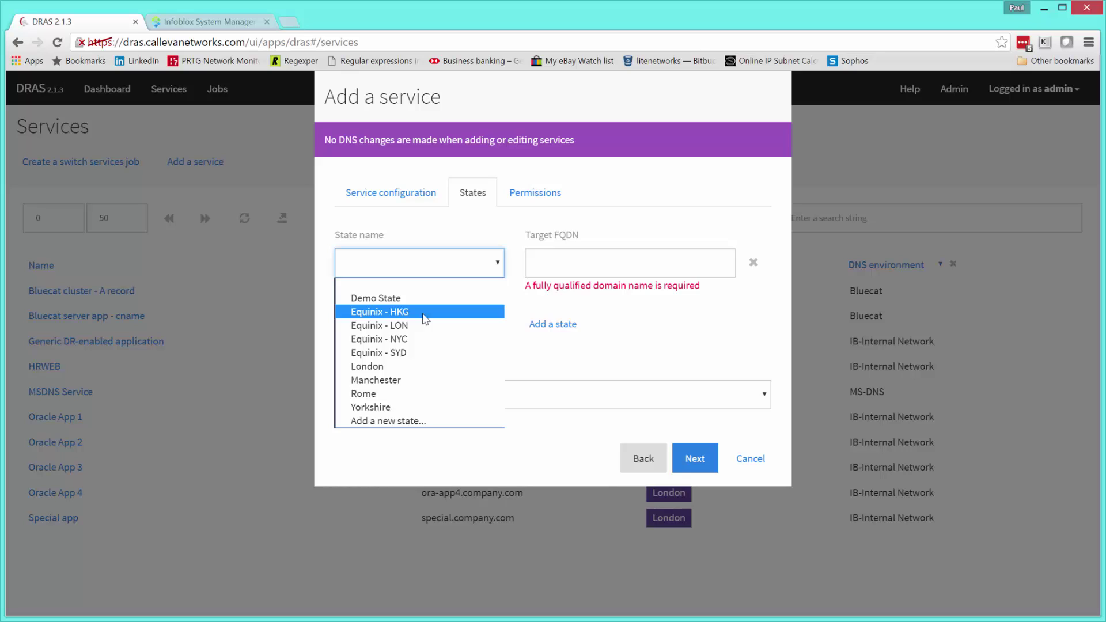
left_click(432, 425)
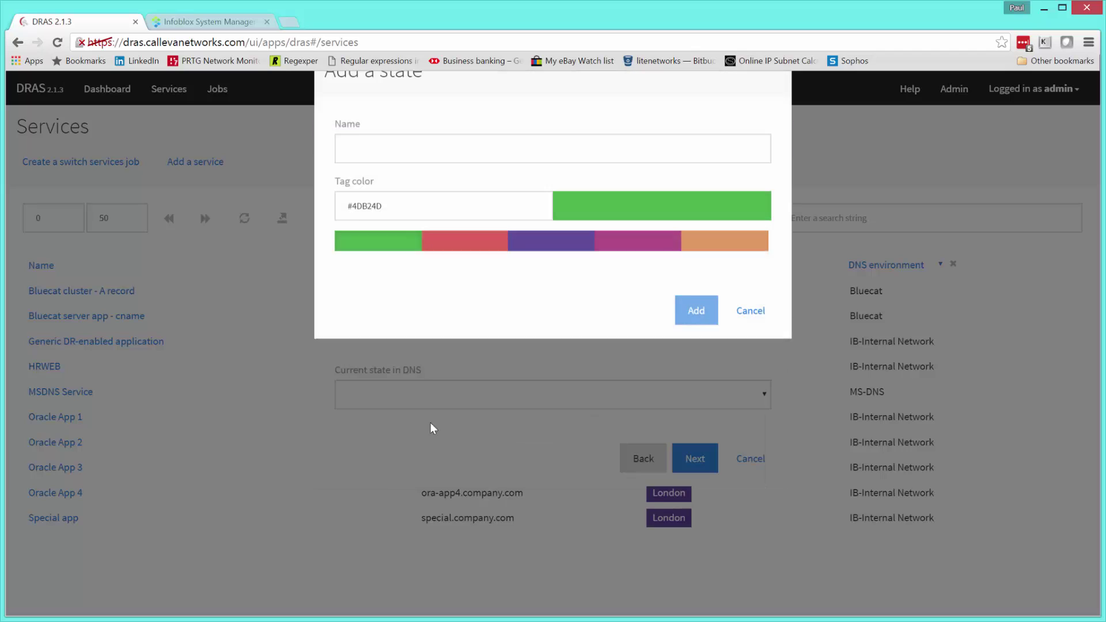
left_click(493, 176)
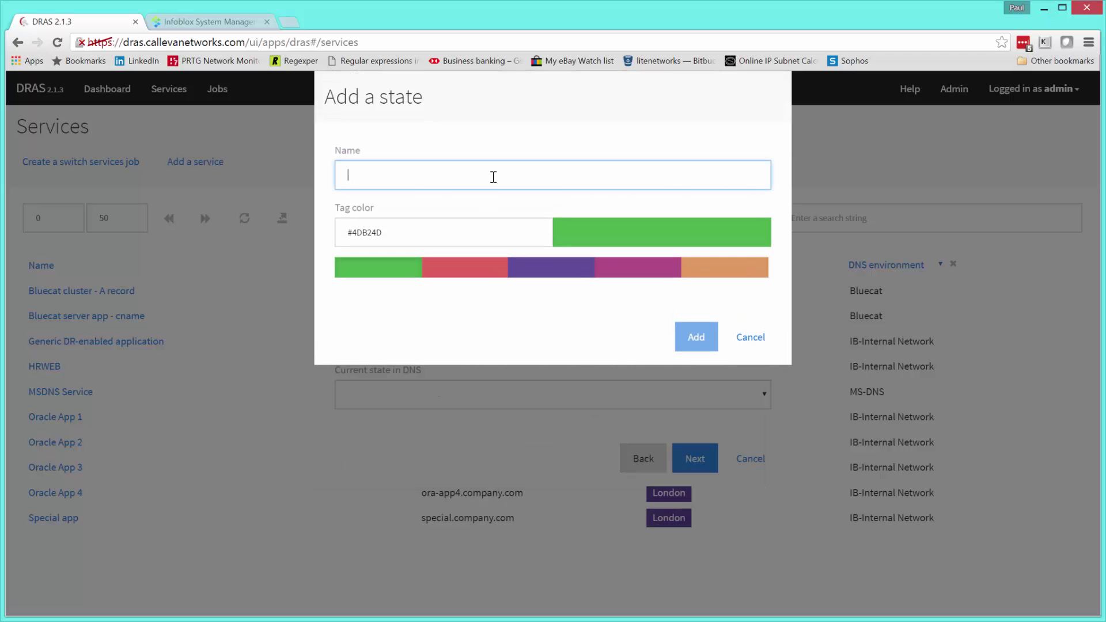
type("Slough ")
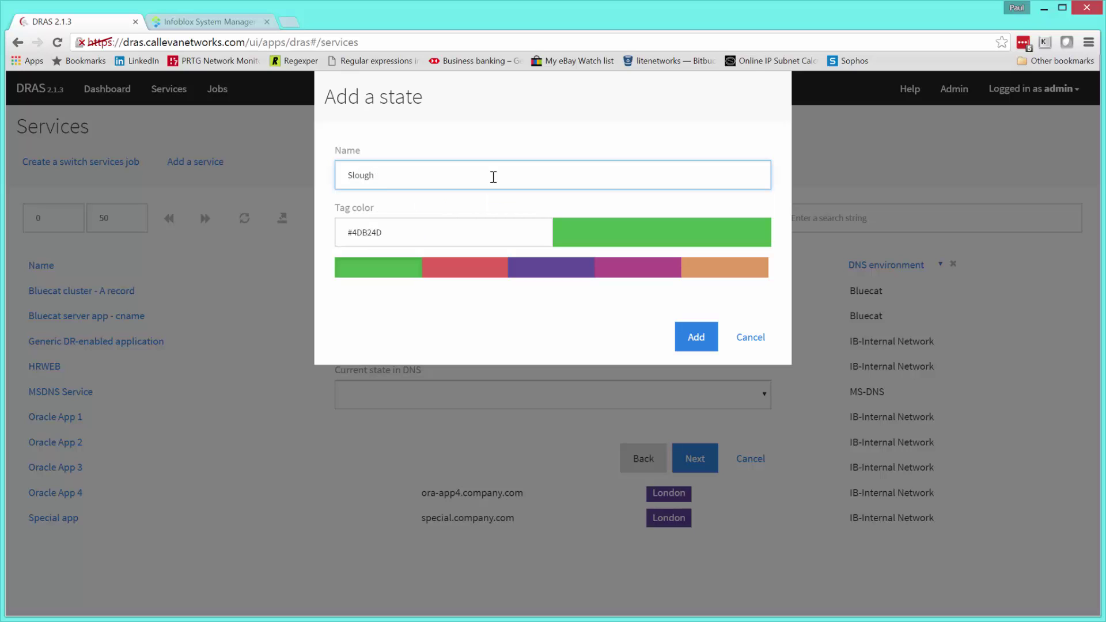
type("data centre (SLO")
- Tag the Slough state green (#72de61) and save it
left_click(544, 262)
left_click(631, 271)
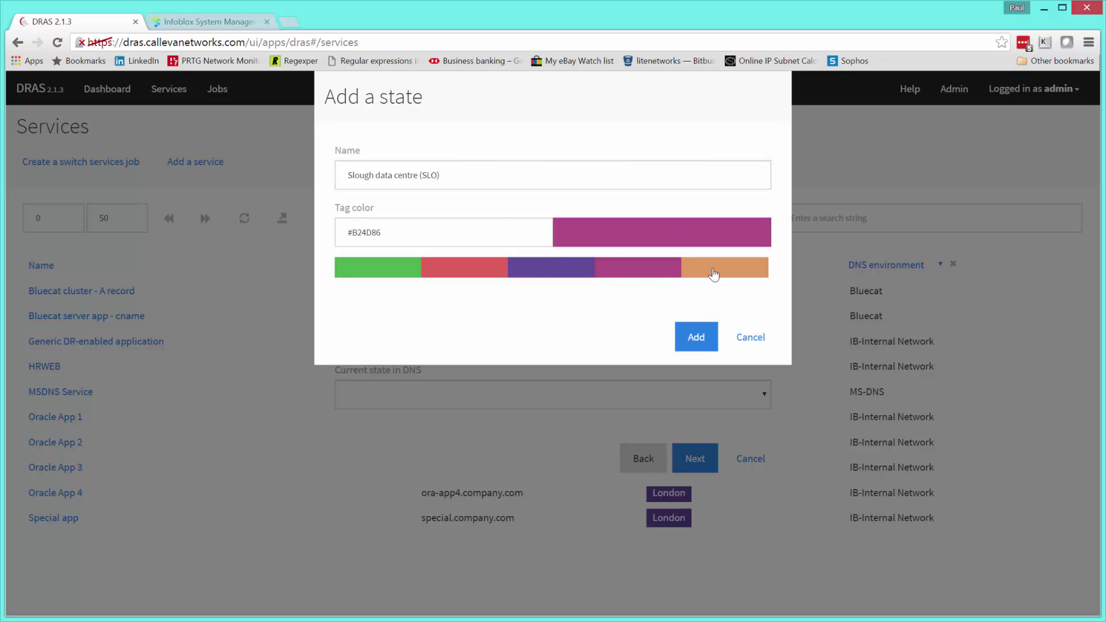
left_click(714, 271)
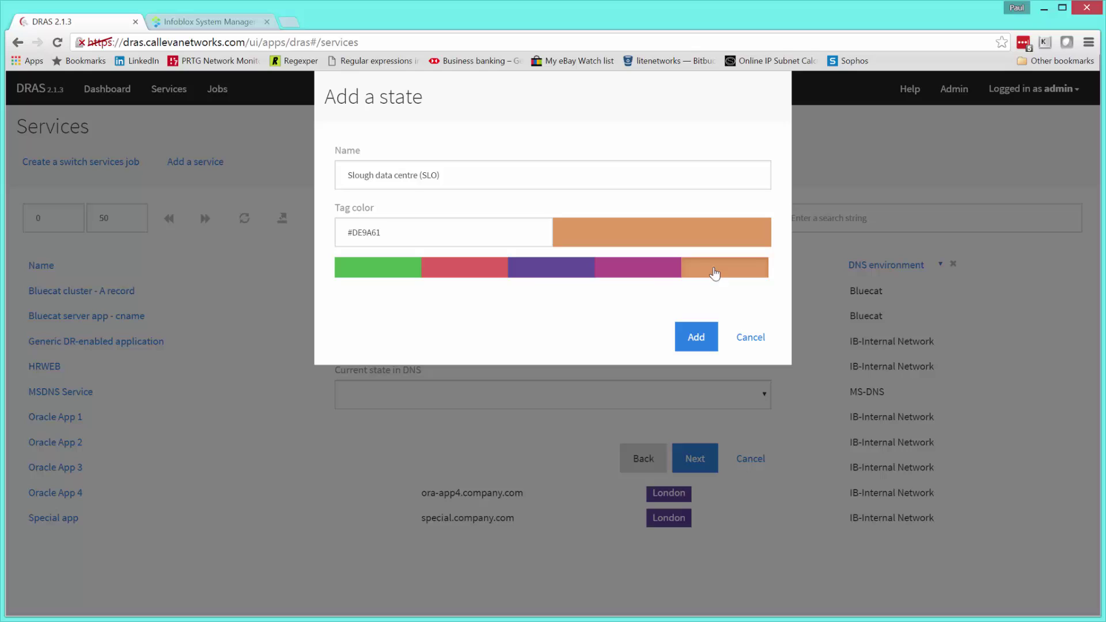
left_click(479, 235)
left_click_drag(414, 285, 414, 293)
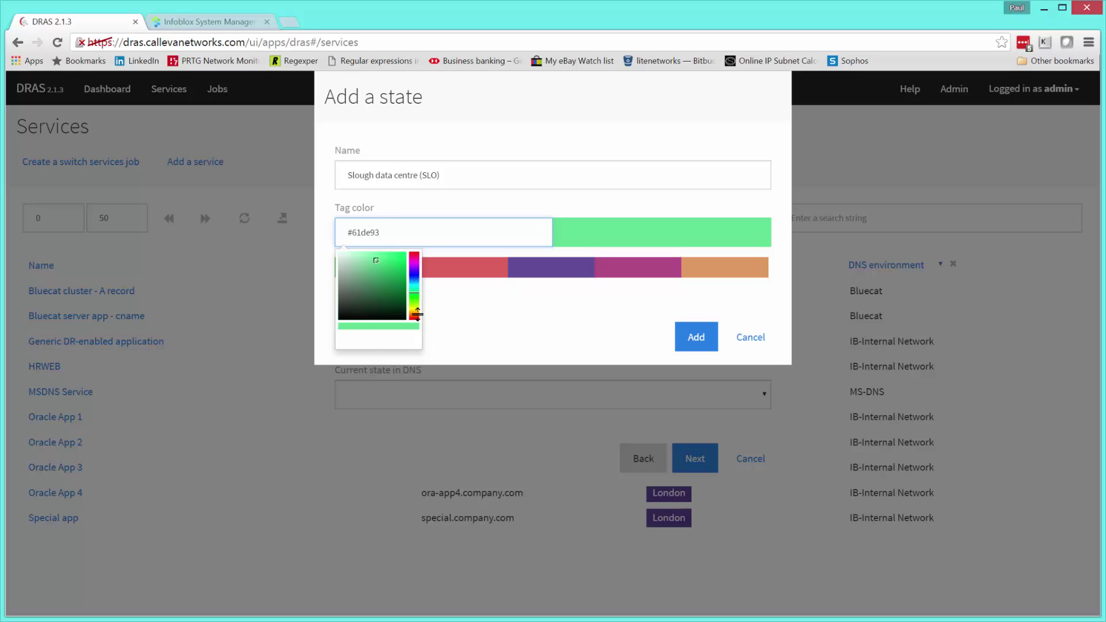
left_click(413, 296)
left_click(413, 299)
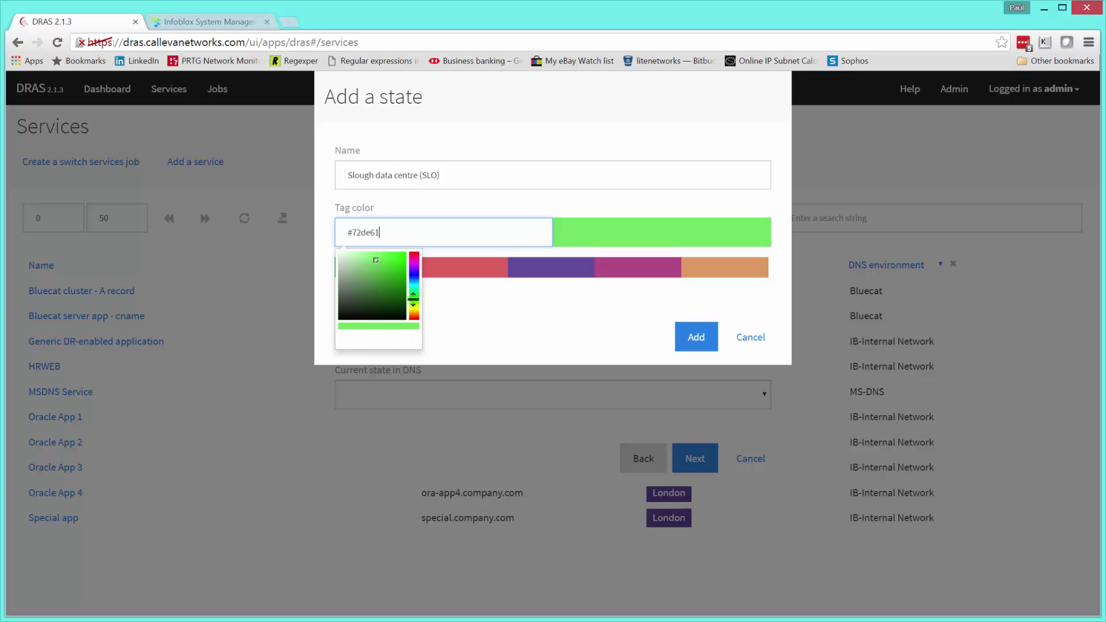
left_click(511, 313)
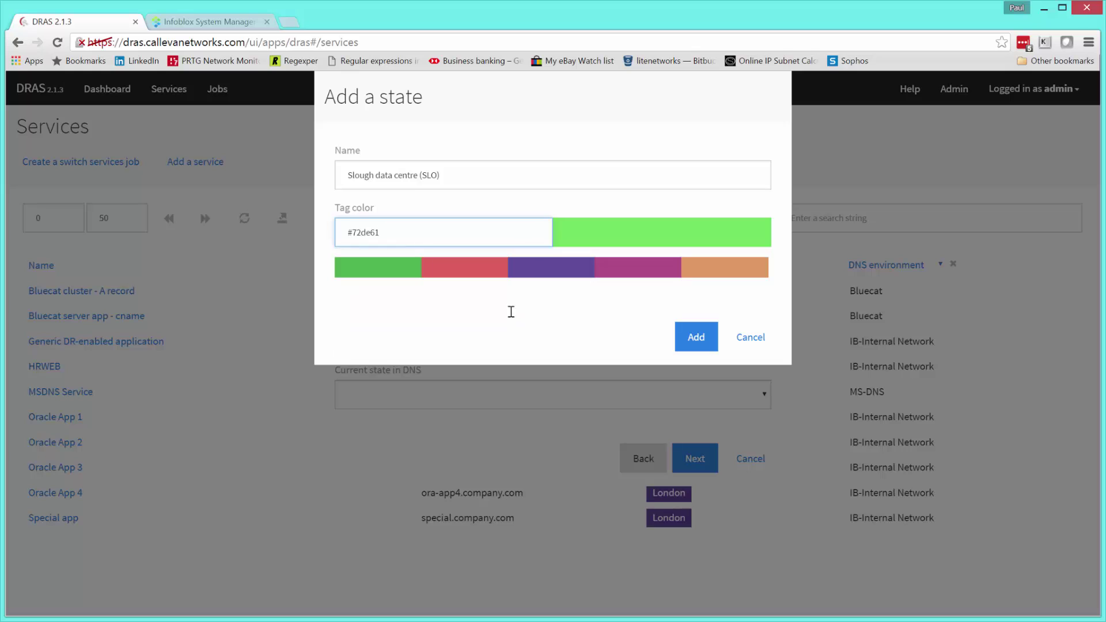
left_click(697, 340)
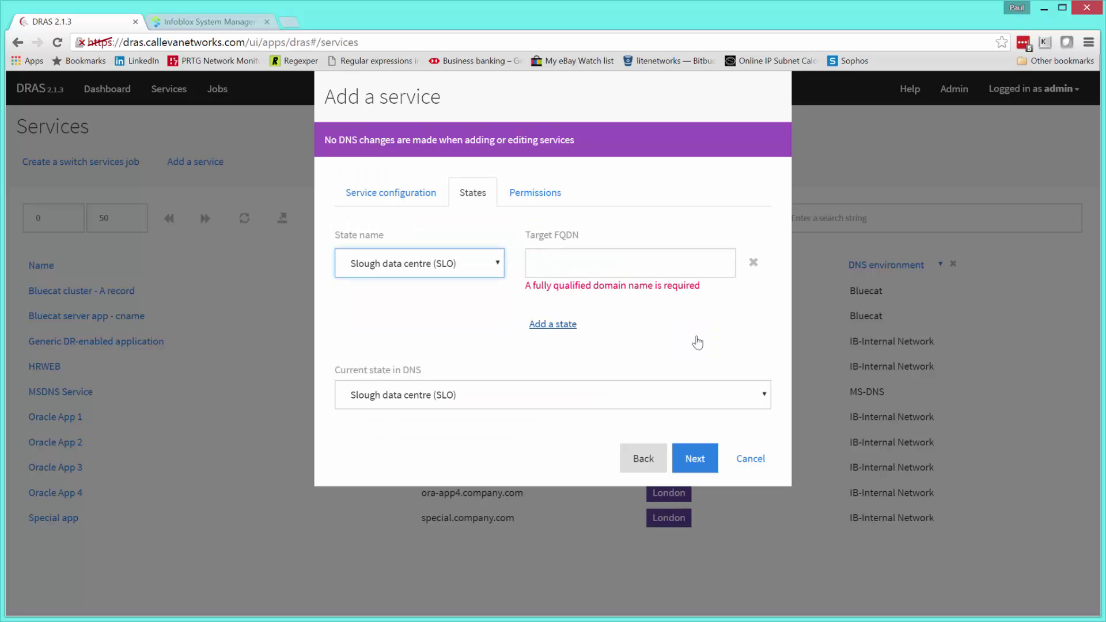
- Check the sloexch01 host in Infoblox and enter sloexch01.apps.company.com as Slough's target FQDN
left_click(564, 262)
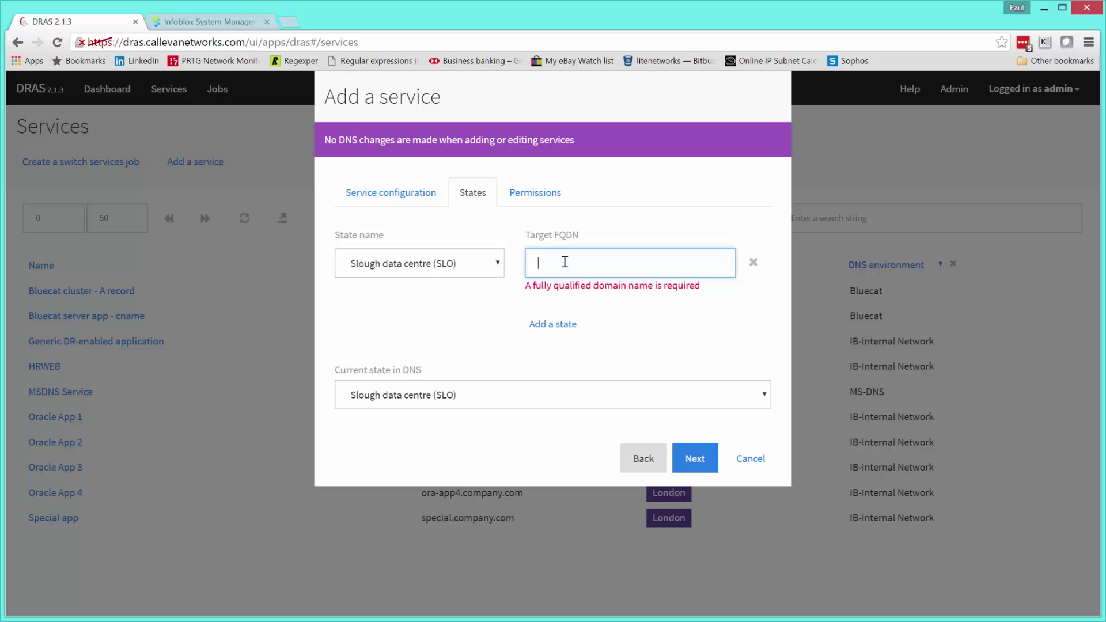
left_click(206, 22)
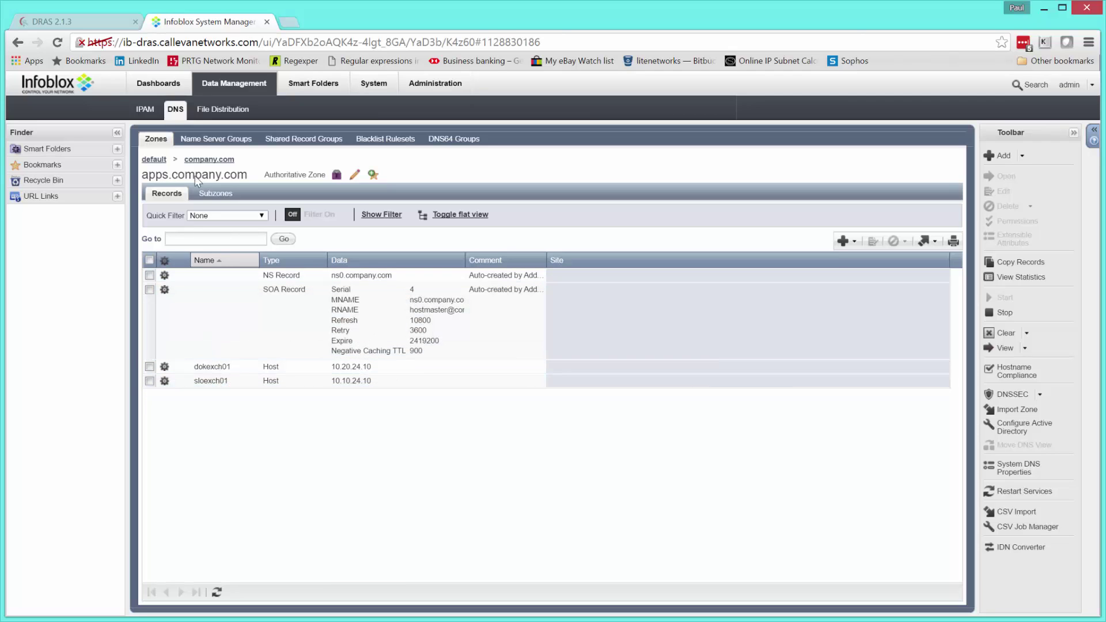
left_click(86, 23)
type("sl")
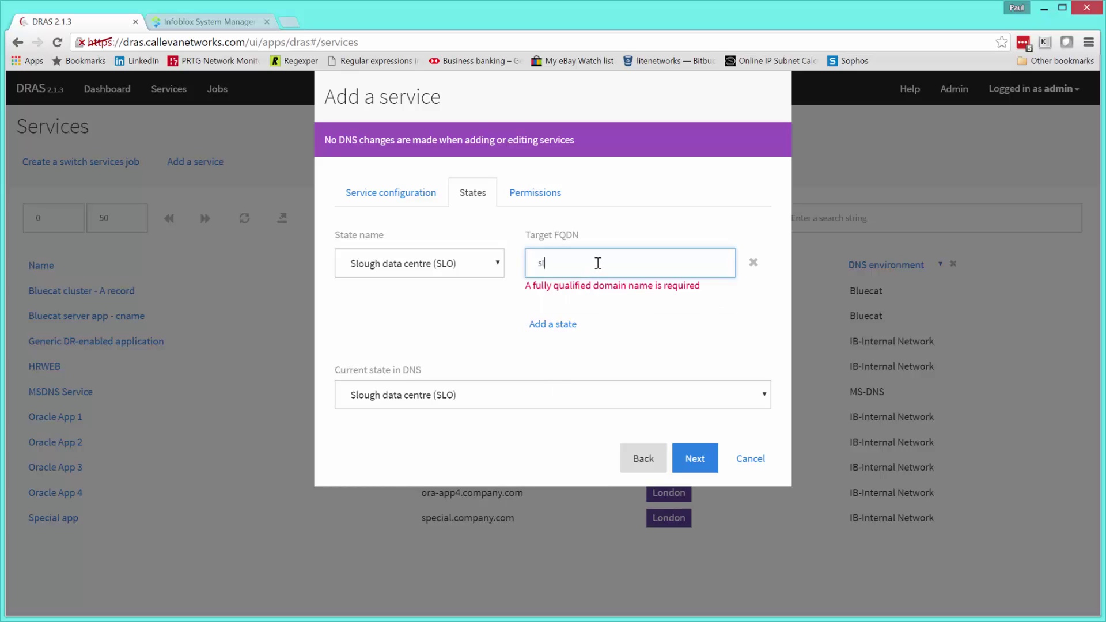
type("oexch01.a")
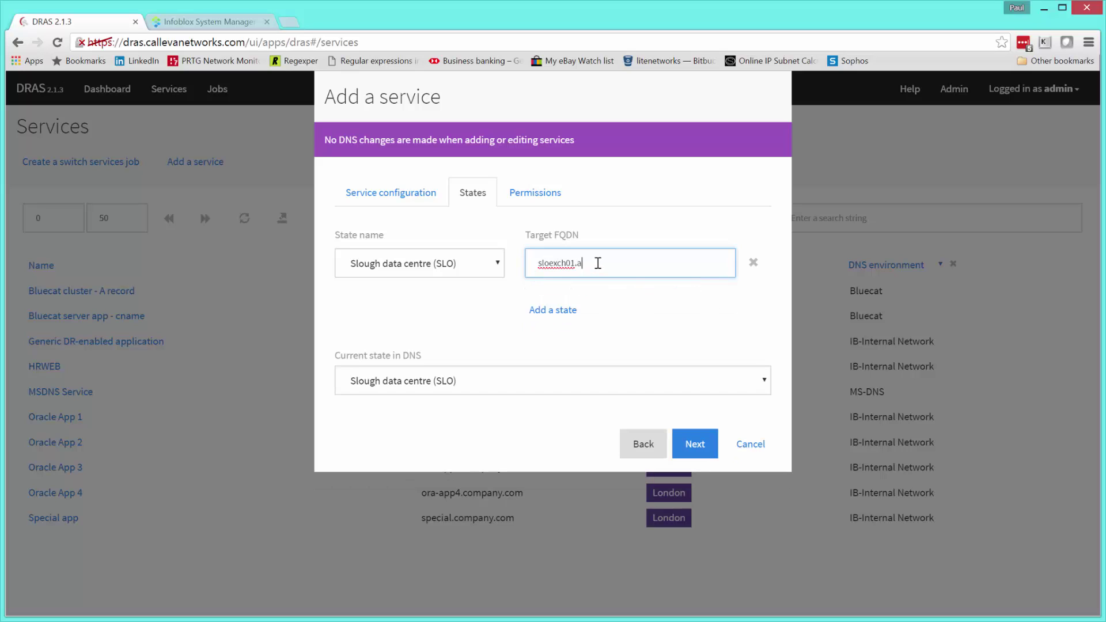
type("pps.company.com")
- Add a second state row with new state Docklands data centre (DOK), tagged red #f0164a
left_click(562, 312)
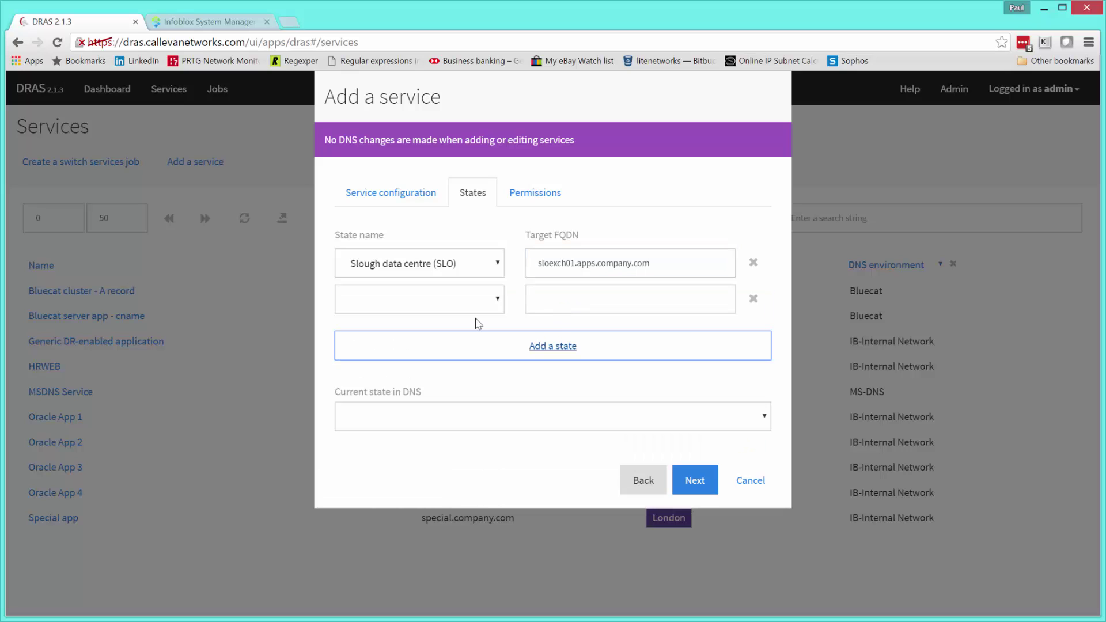
left_click(499, 299)
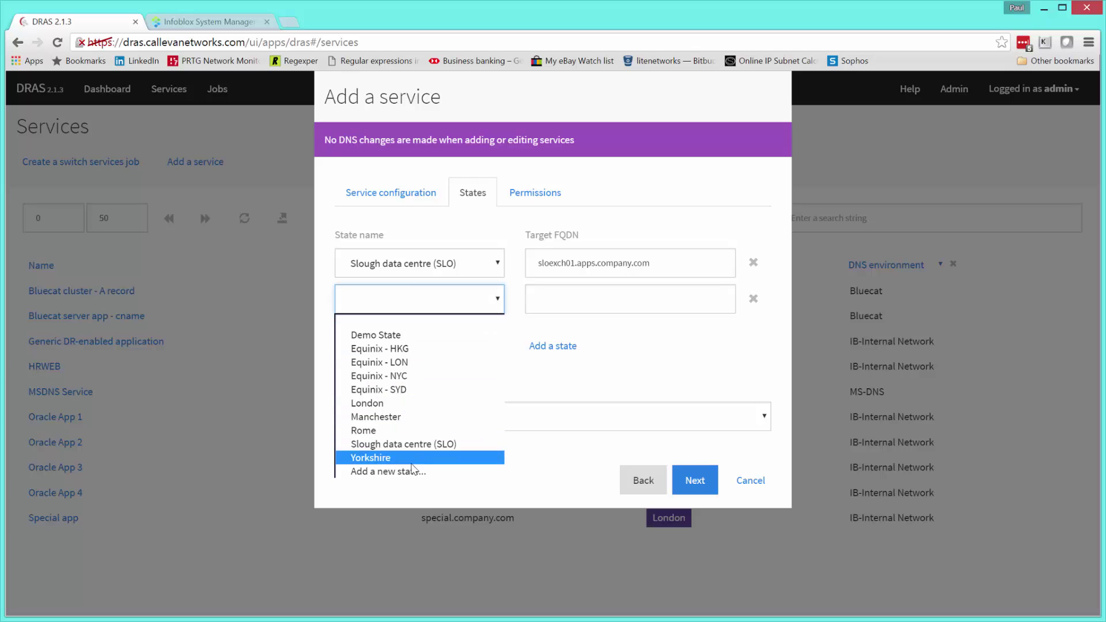
left_click(395, 472)
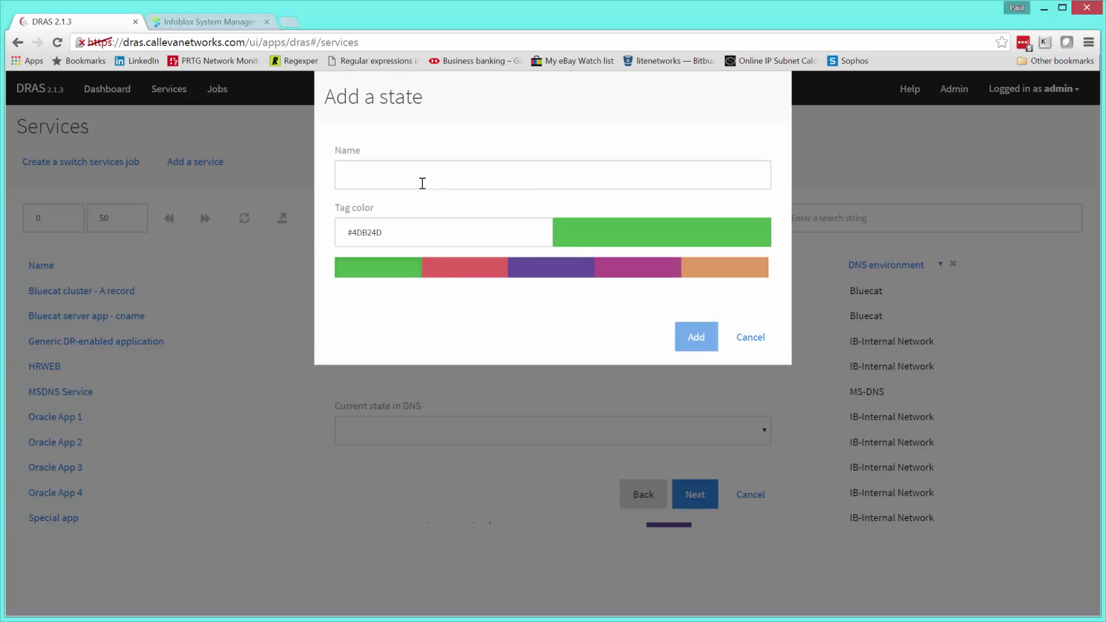
type("Dockl")
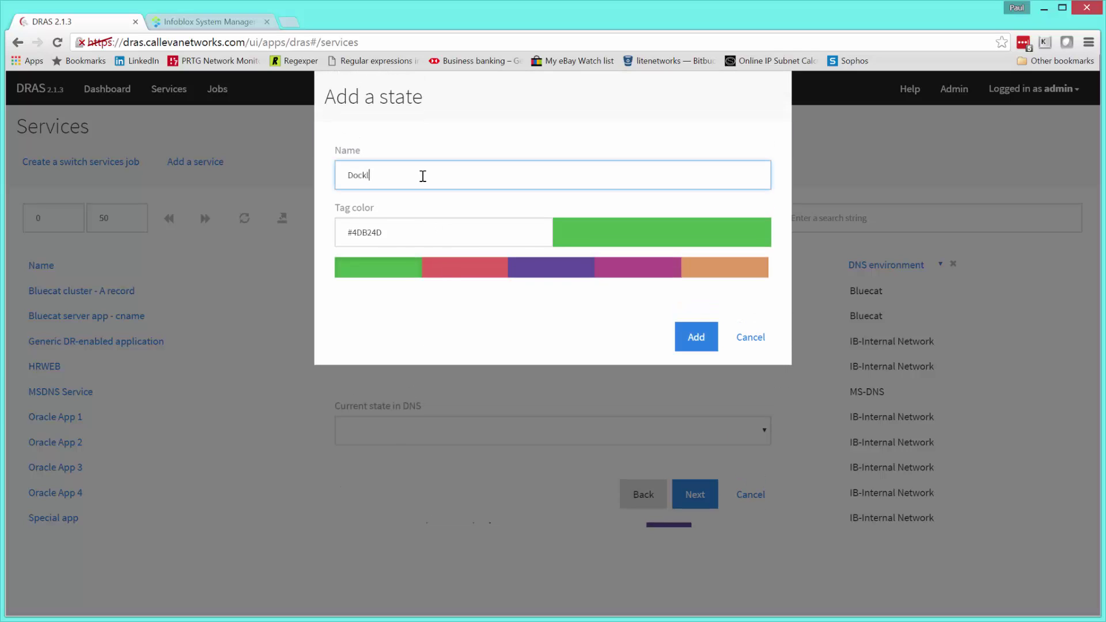
type("ands data centre (DOK")
left_click(468, 233)
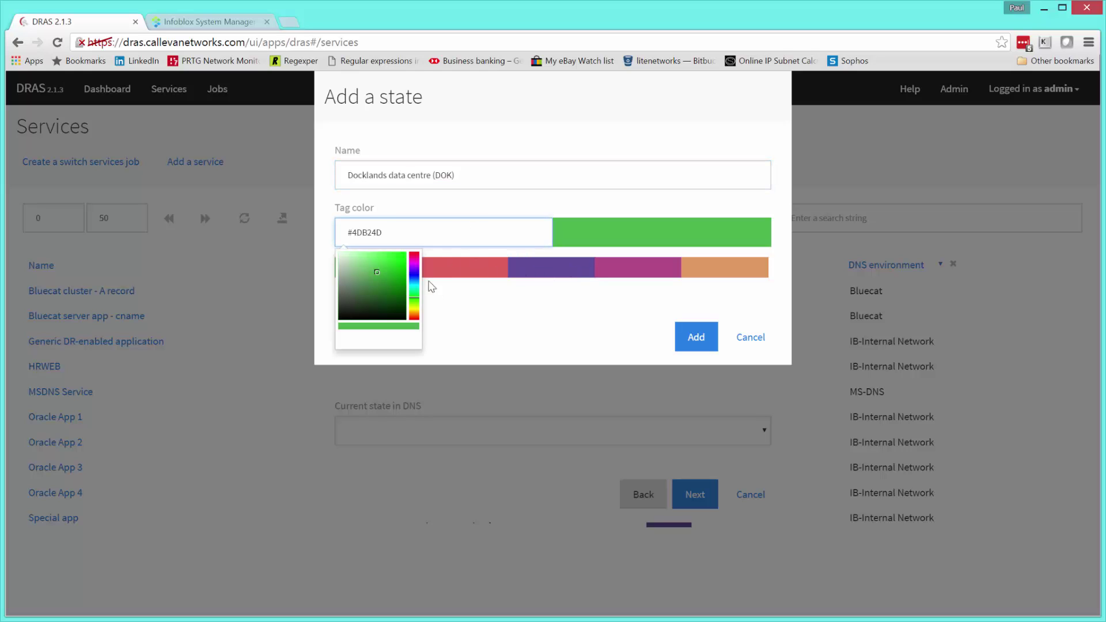
left_click(414, 253)
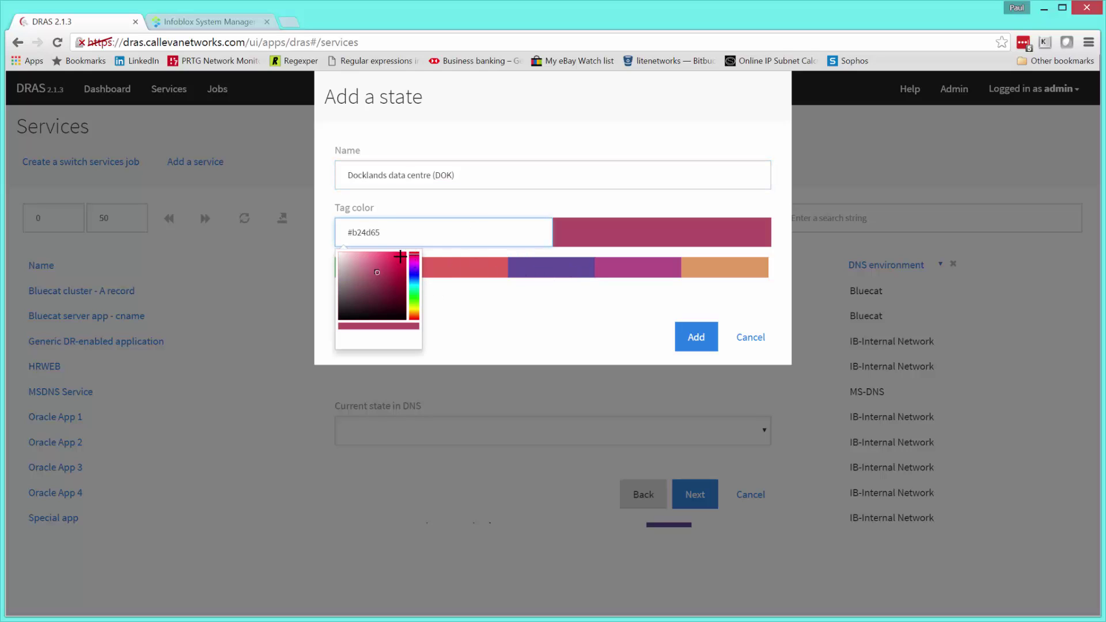
left_click(400, 255)
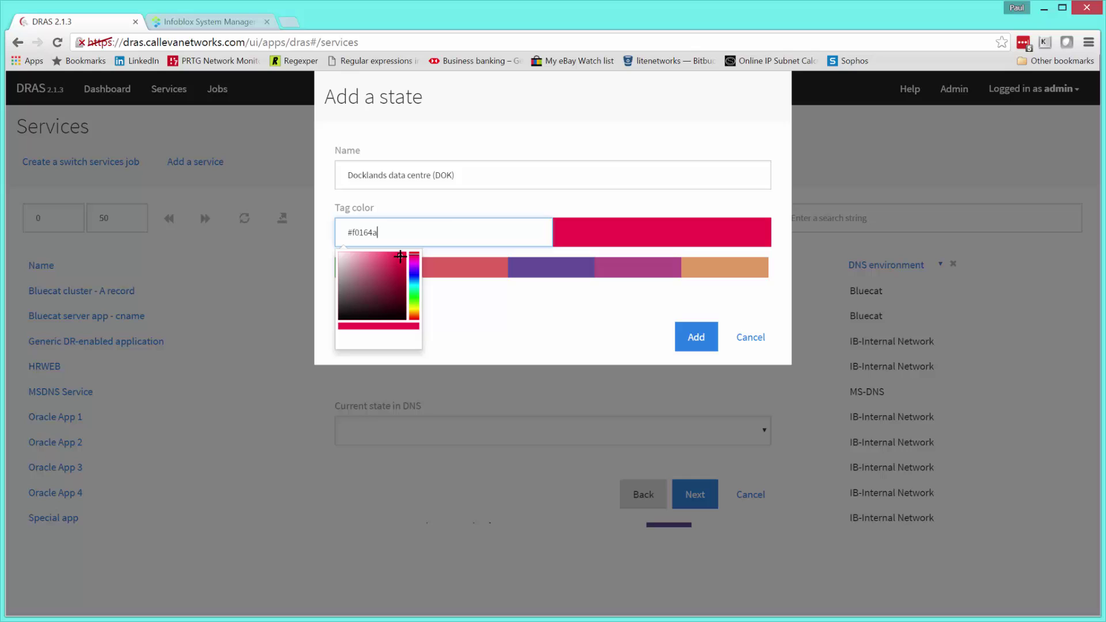
left_click(698, 337)
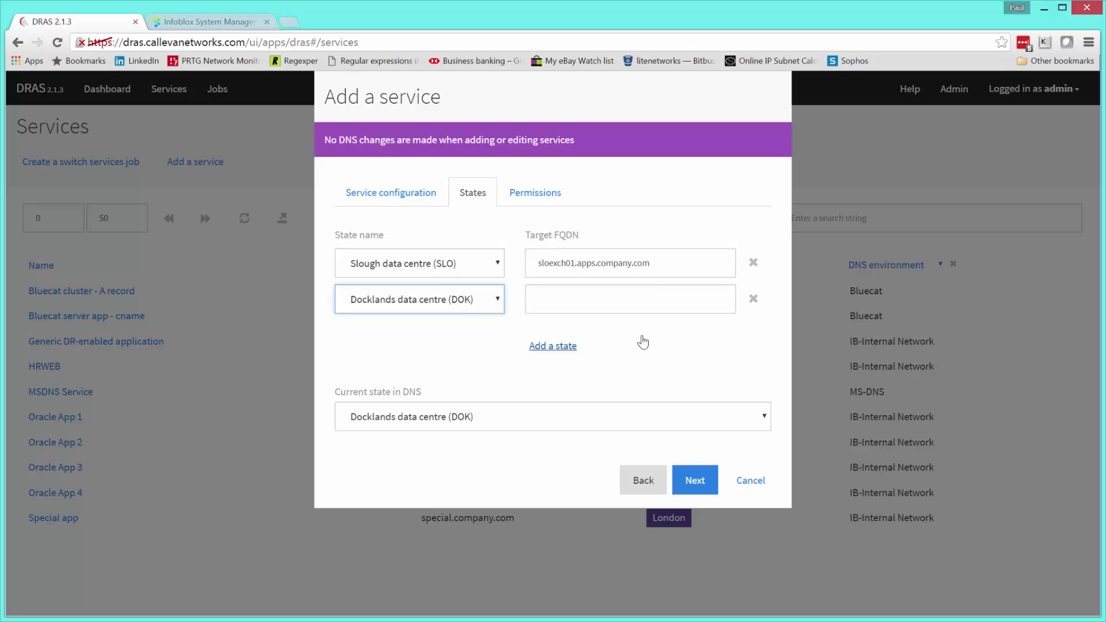
- Set the Docklands state's target FQDN to dokexch01.apps.company.com and review the service FQDN mail.company.com
left_click(625, 299)
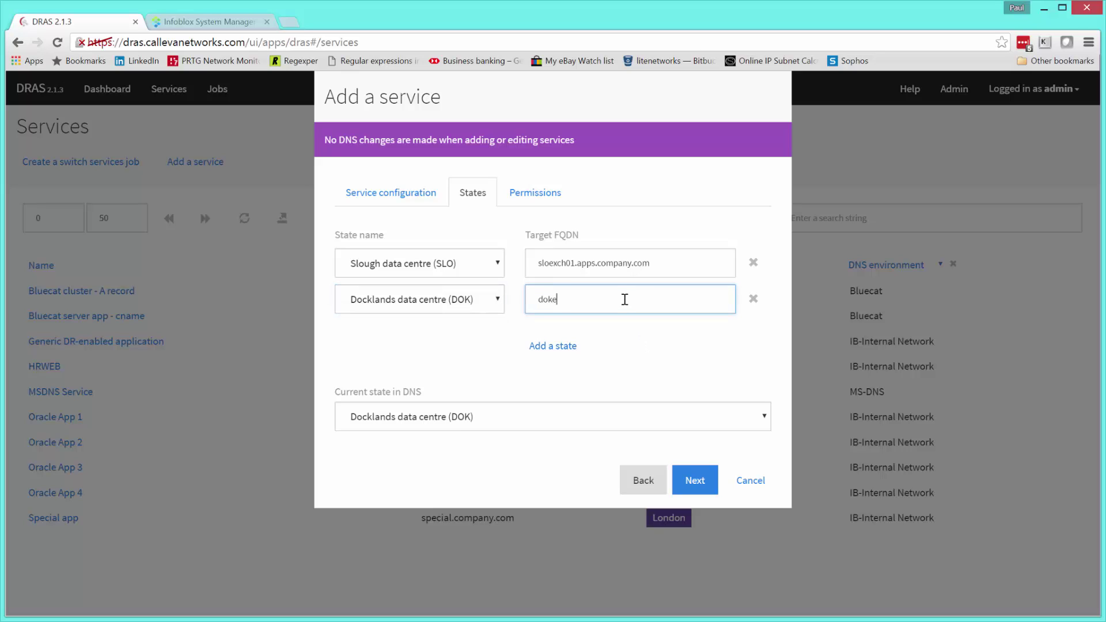
type("dokexch01.apps.company.com")
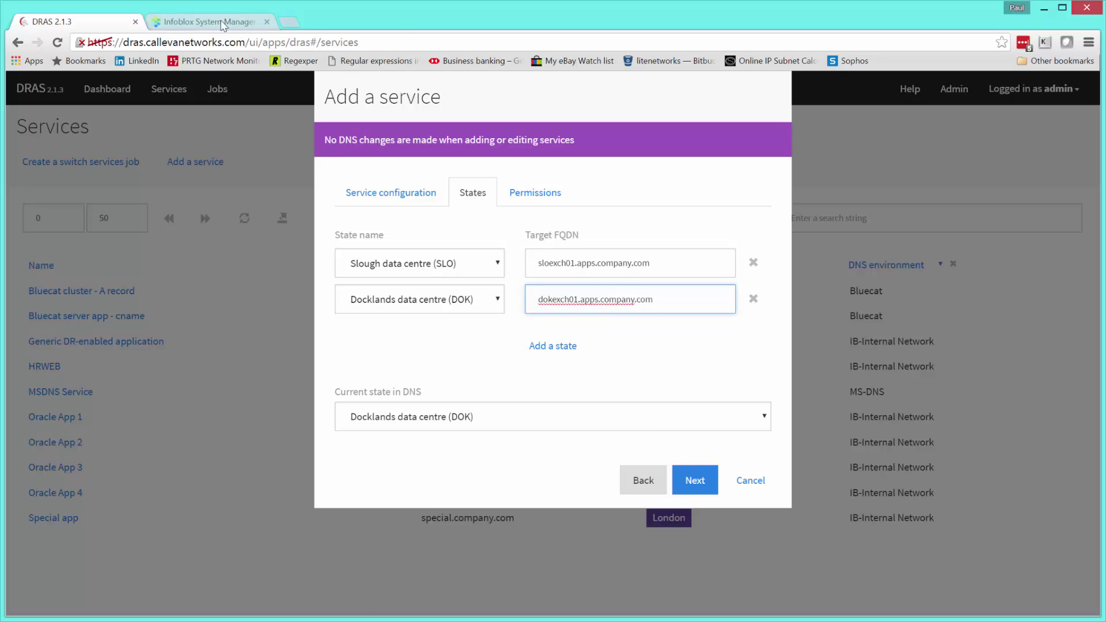
left_click(403, 198)
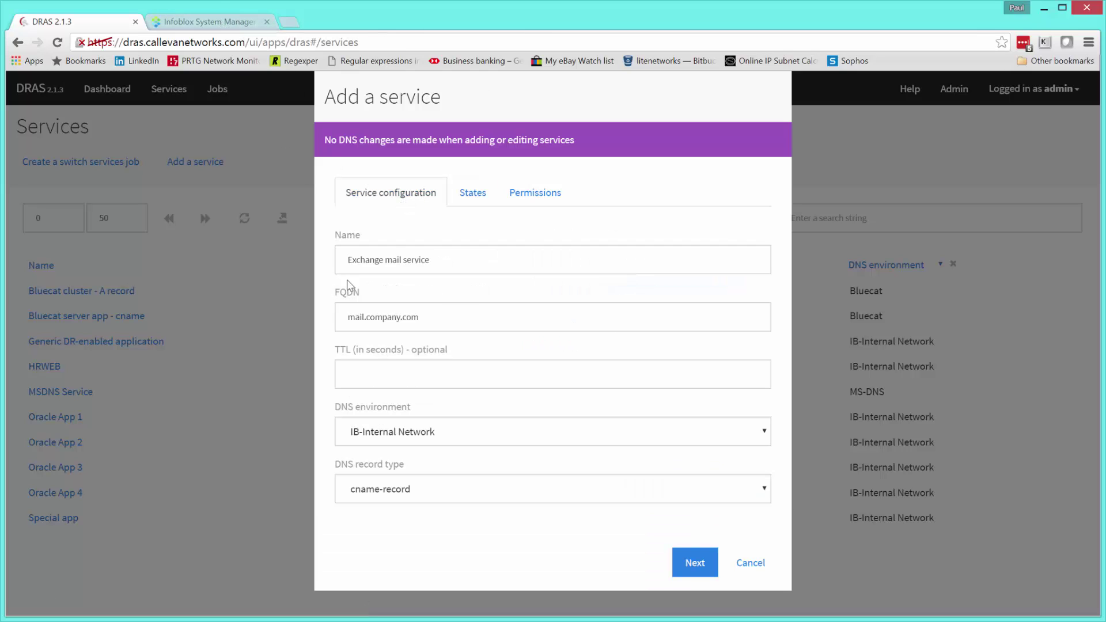
left_click_drag(431, 316, 353, 326)
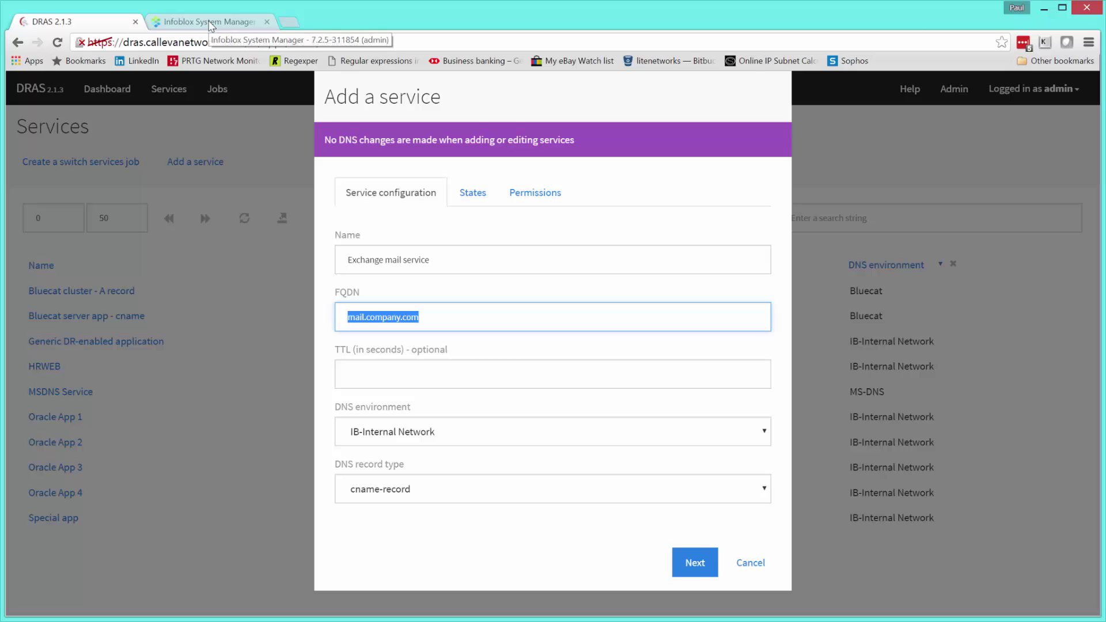
left_click(472, 203)
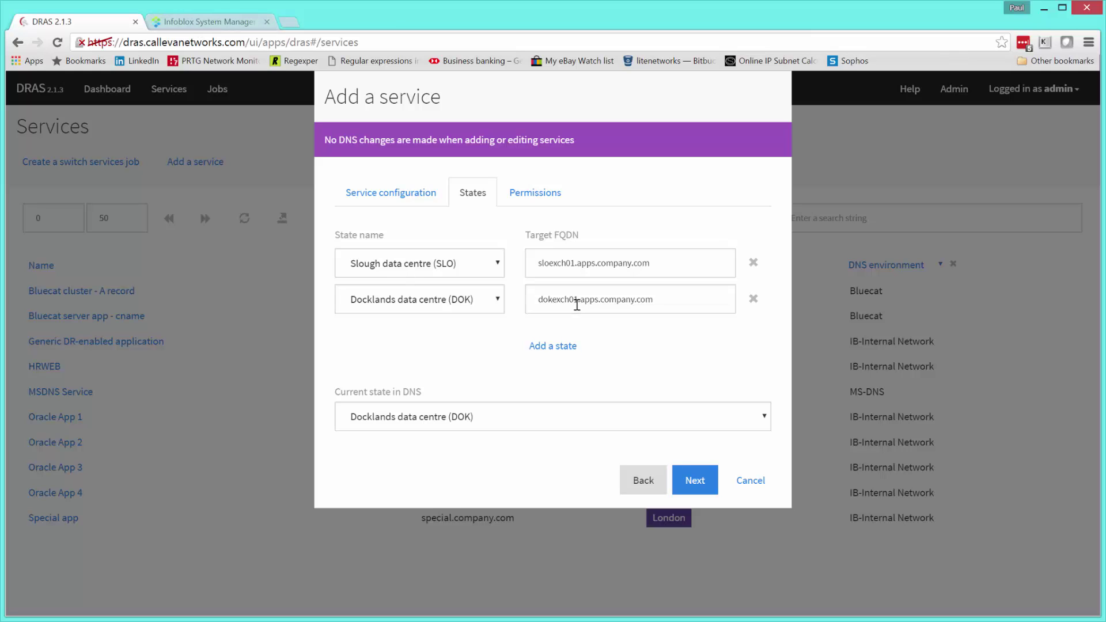
left_click(206, 23)
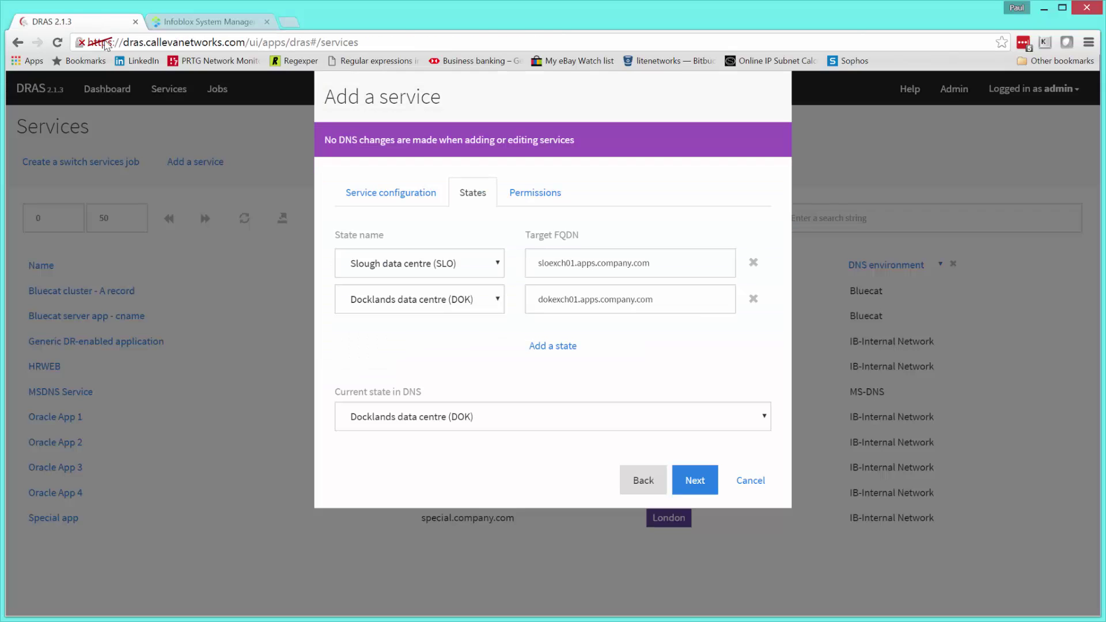
left_click(101, 23)
left_click(195, 23)
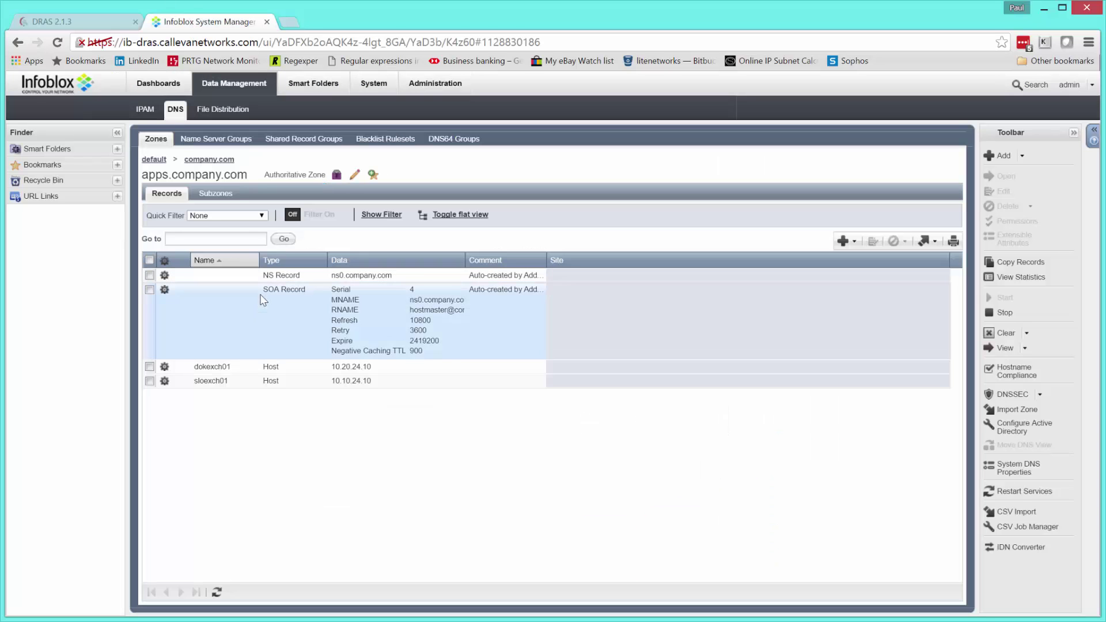
left_click(197, 163)
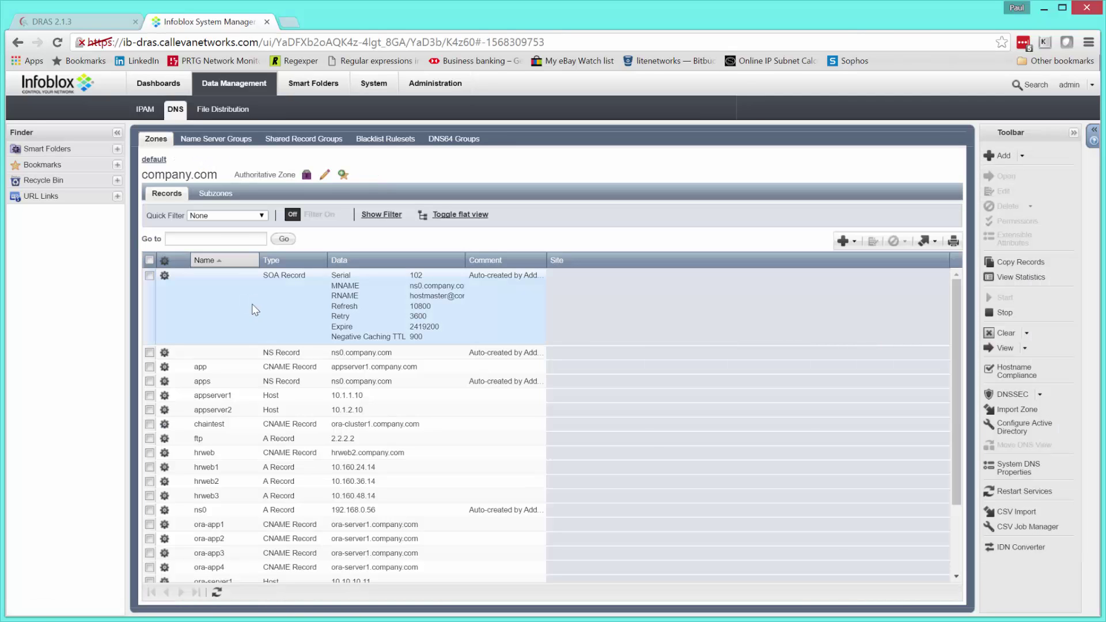
left_click(229, 239)
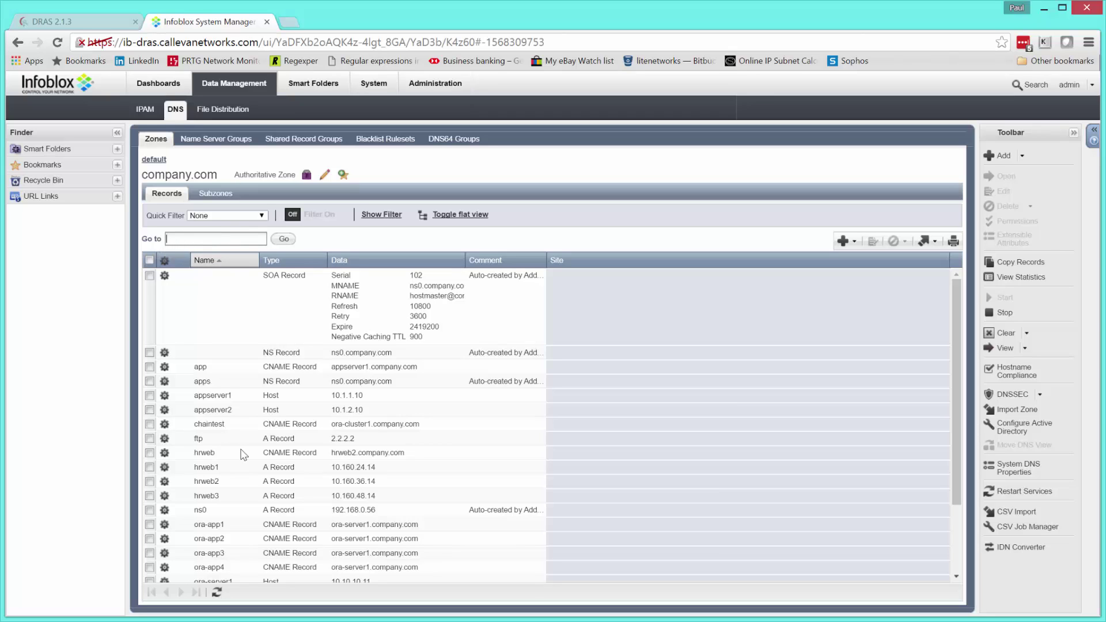
scroll(242, 461, "down", 3)
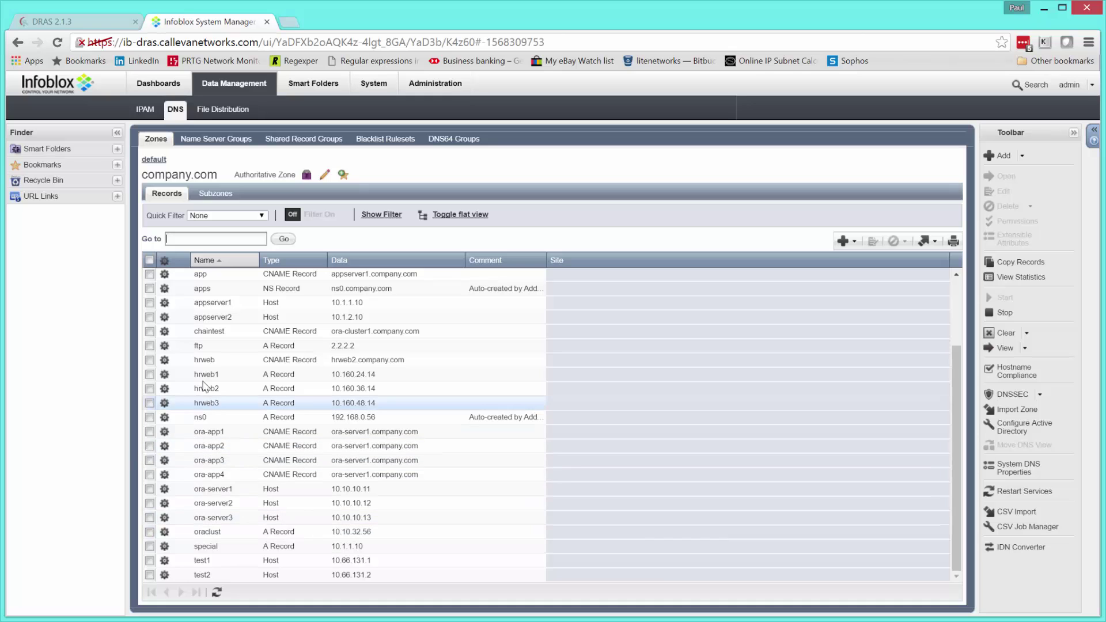
scroll(199, 474, "up", 3)
- Set the service's current state in DNS to 'Do not set a current state'
left_click(100, 27)
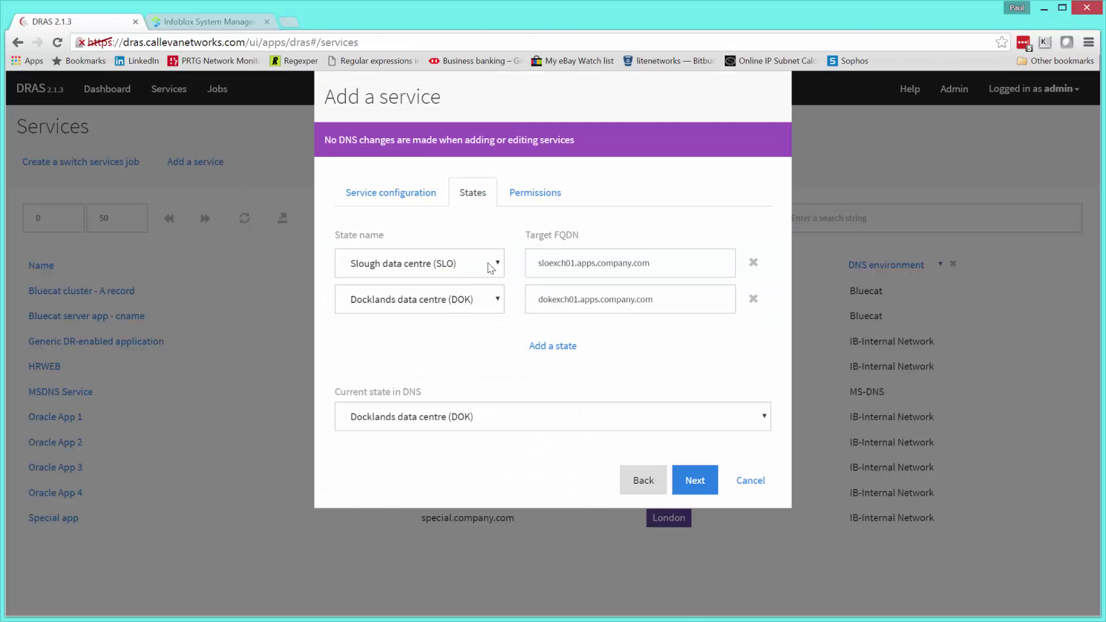
left_click(757, 420)
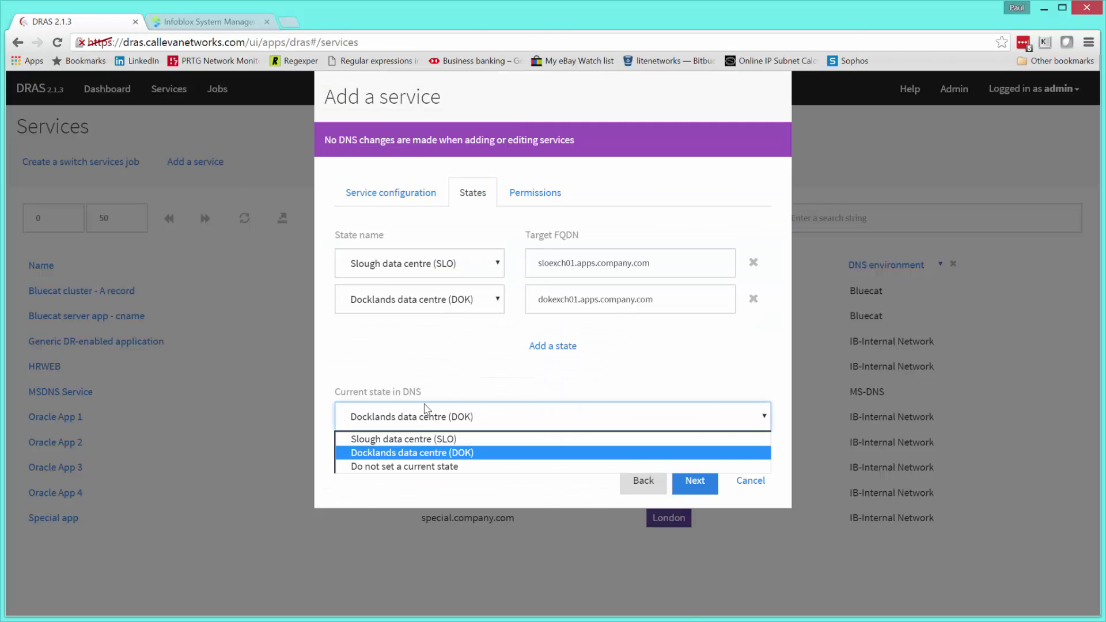
left_click(425, 468)
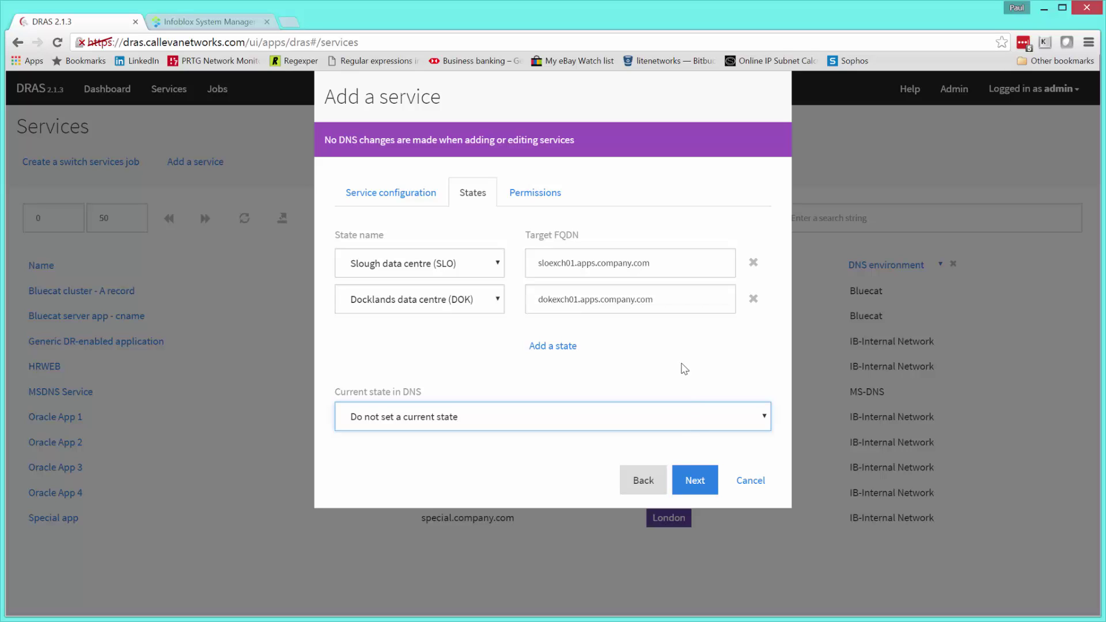
left_click(762, 422)
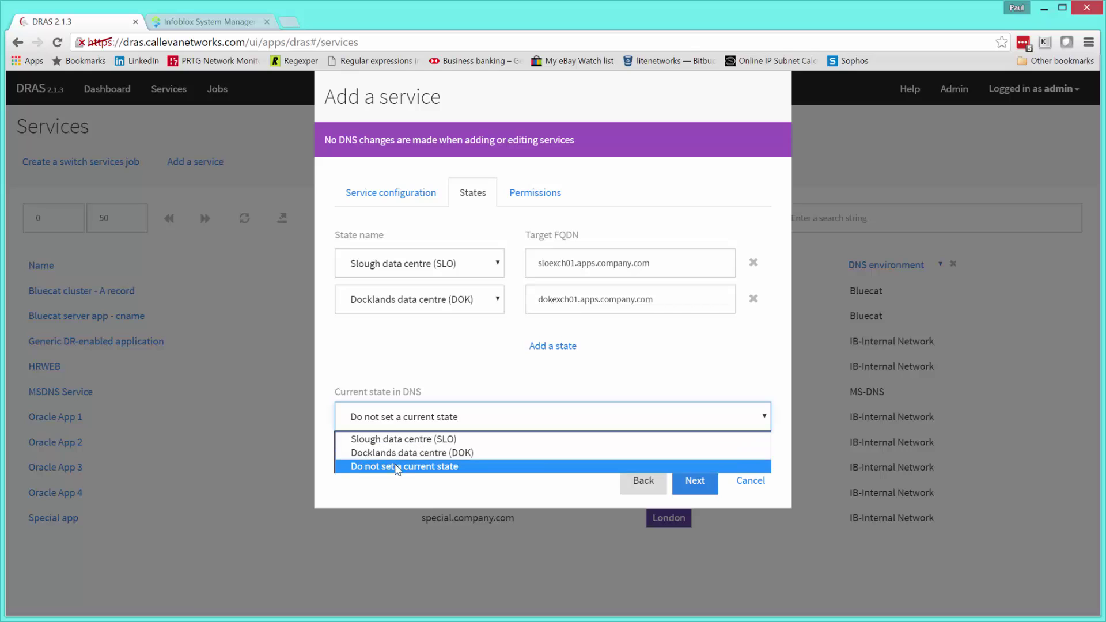
left_click(722, 369)
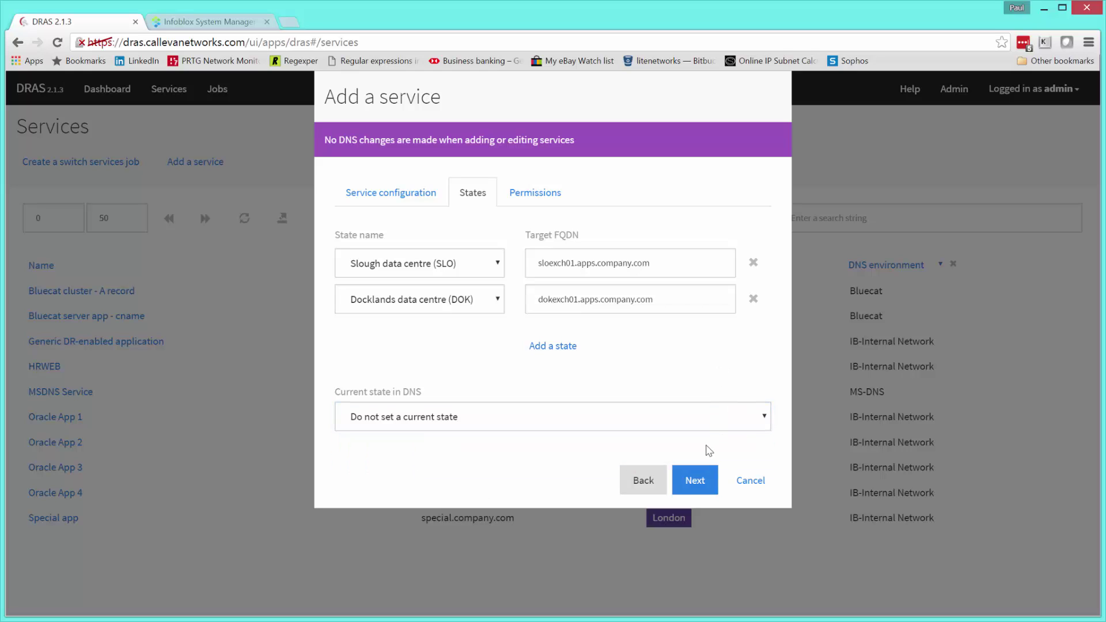
left_click(689, 484)
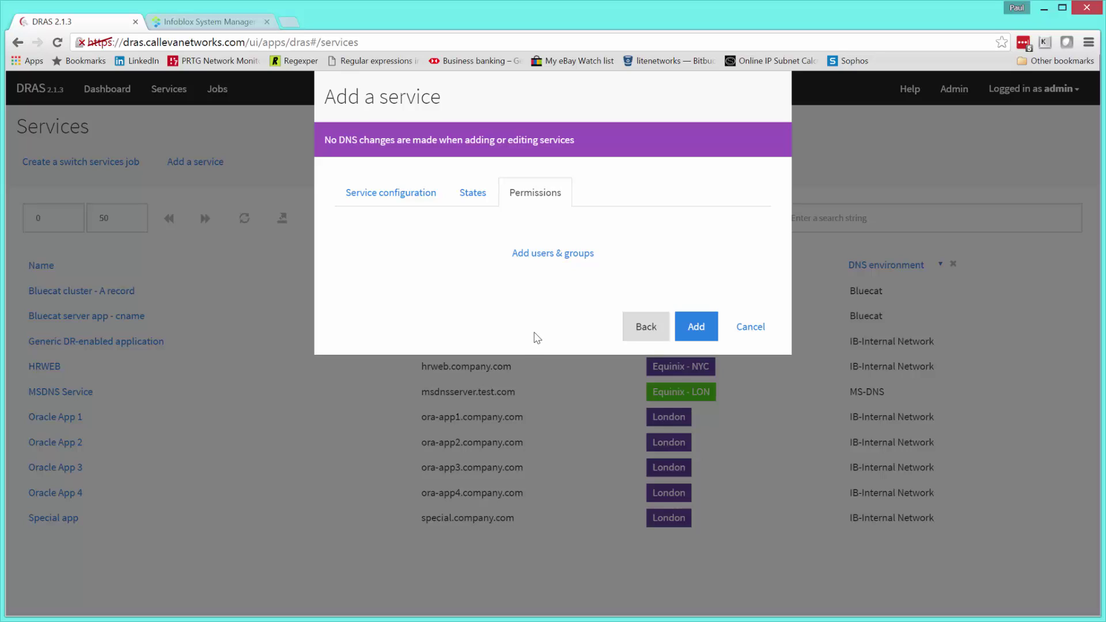
- Give mailgroup switch access and add the Exchange mail service
left_click(552, 253)
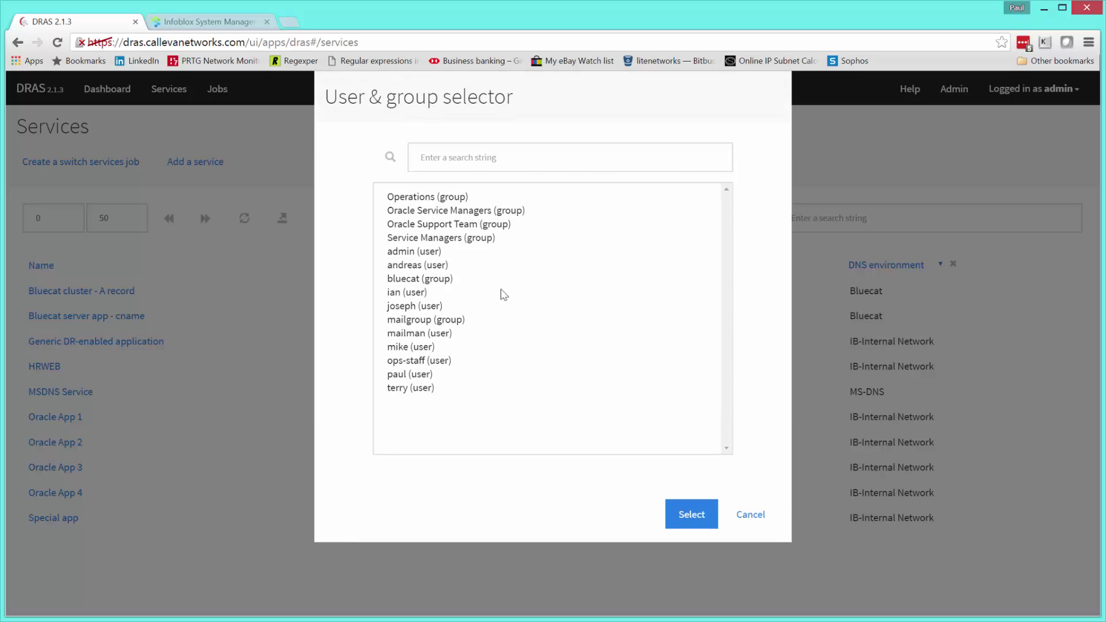
left_click(436, 320)
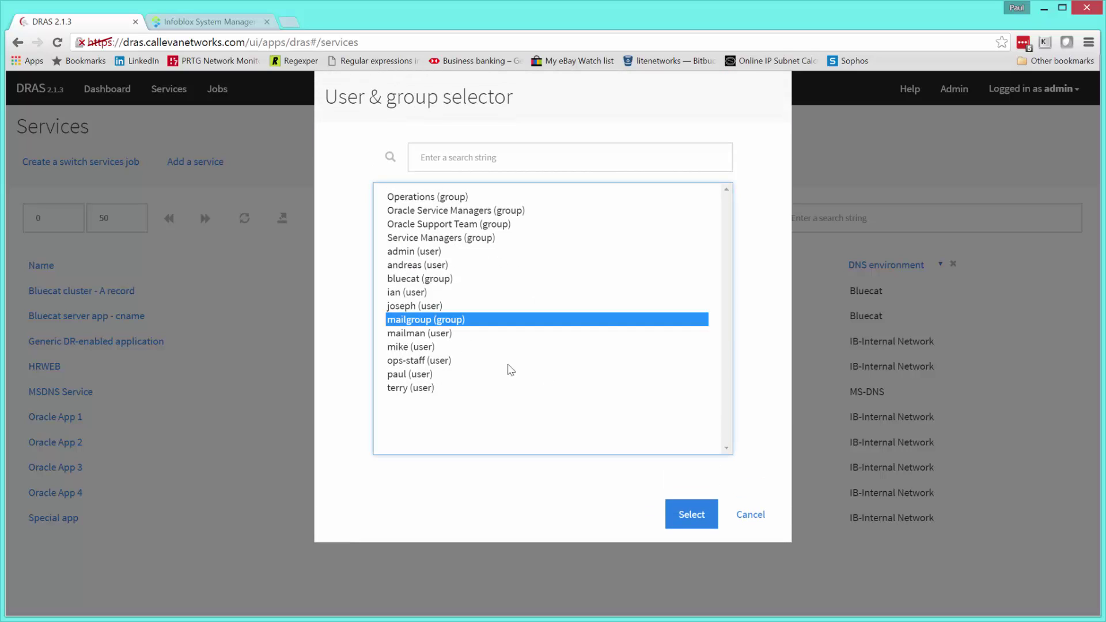
left_click(688, 516)
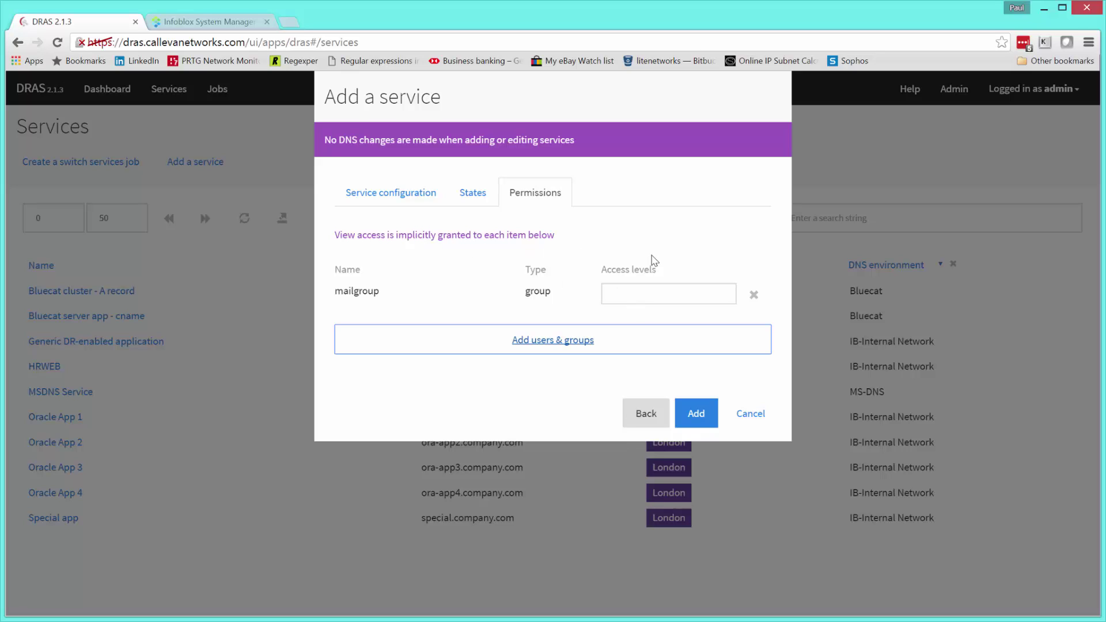
left_click(661, 296)
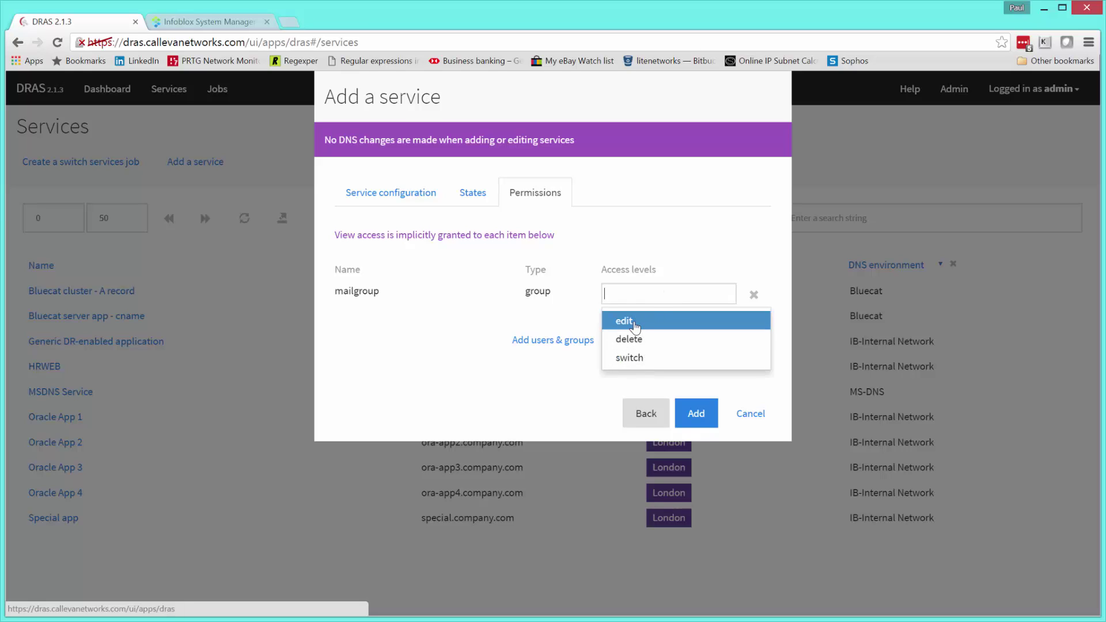
left_click(630, 358)
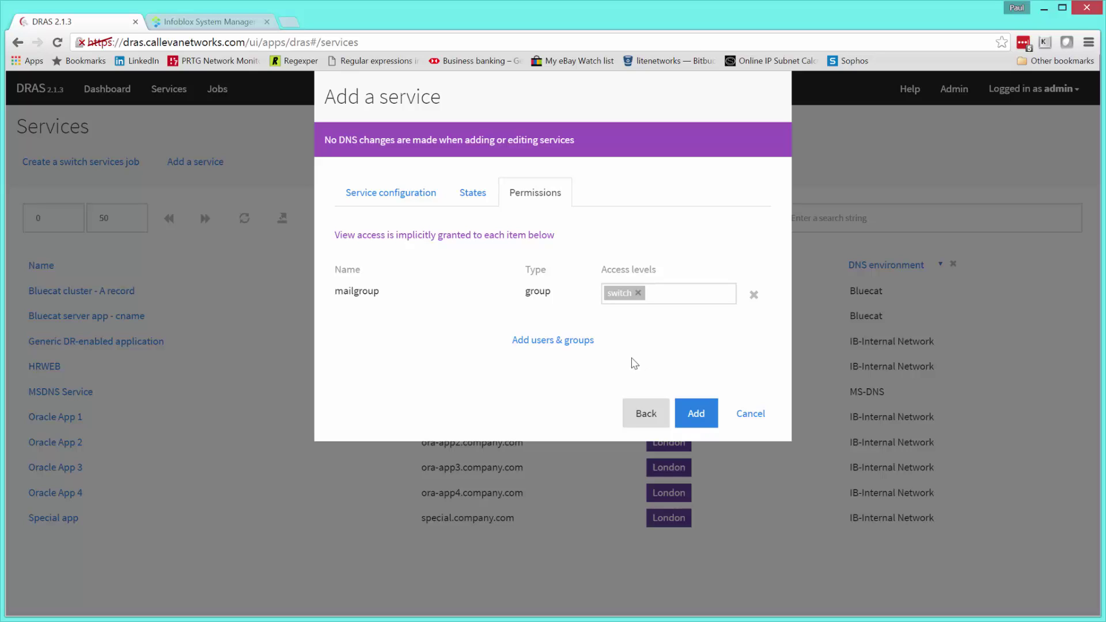
left_click(694, 417)
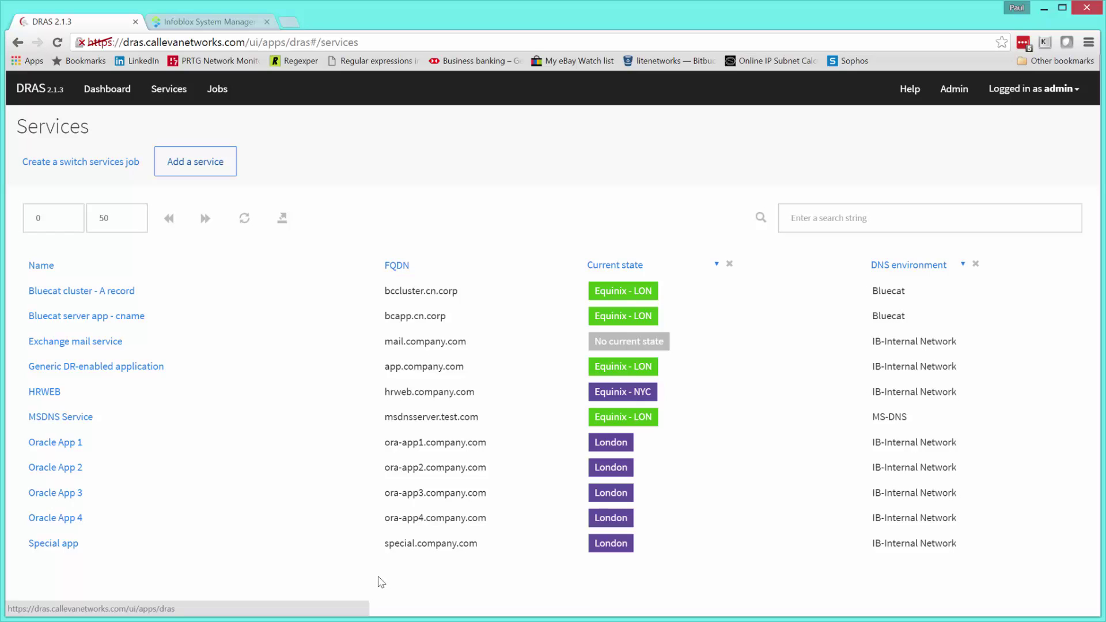
- Open the Exchange mail service detail page from the Services list
left_click(92, 343)
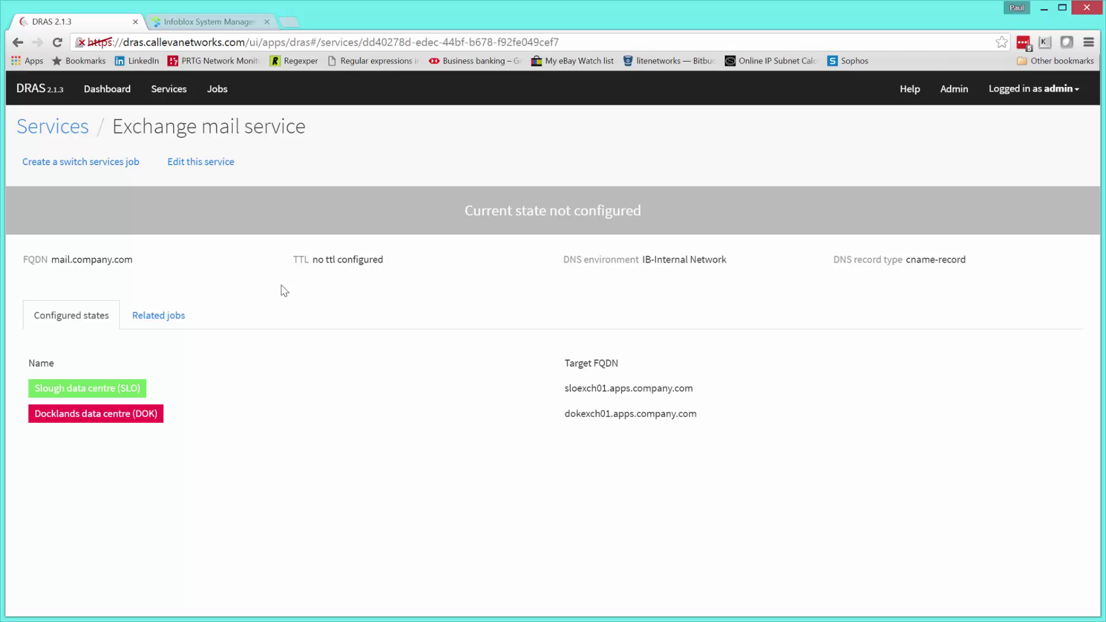
- Name the new switch job 'Switch service Exchange mail service to SLO' with auto-close and immediate run unticked
left_click(111, 164)
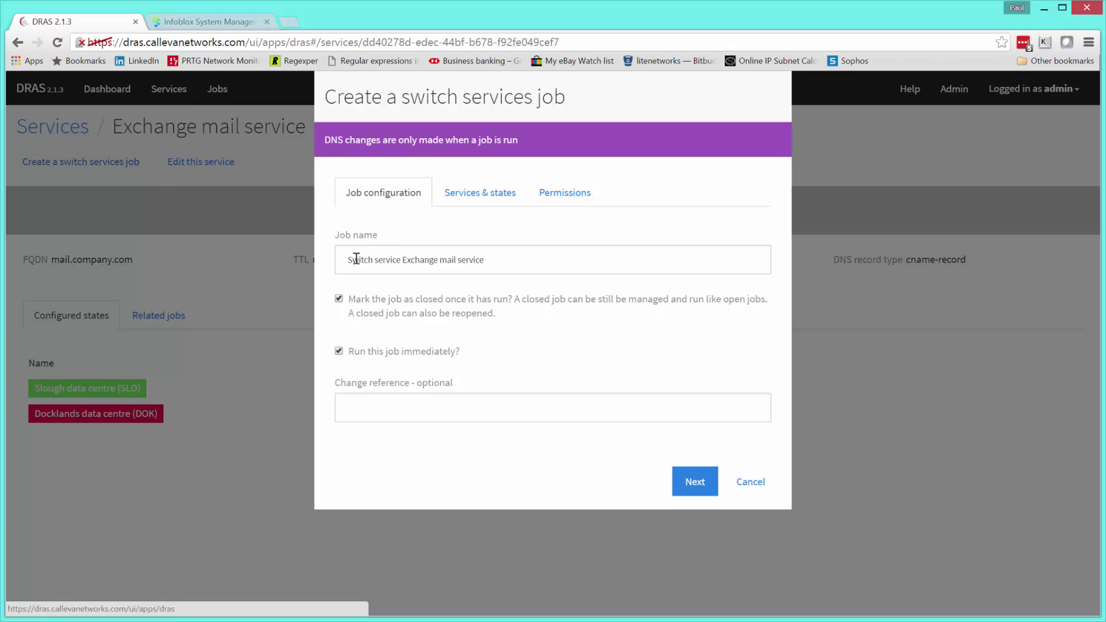
left_click(505, 261)
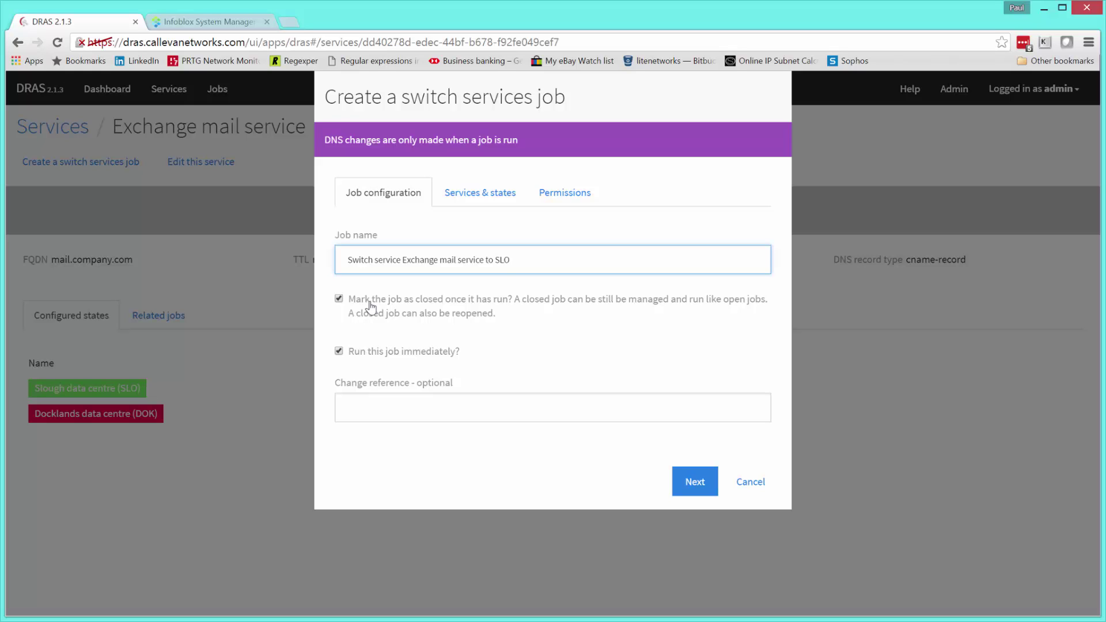
left_click(340, 300)
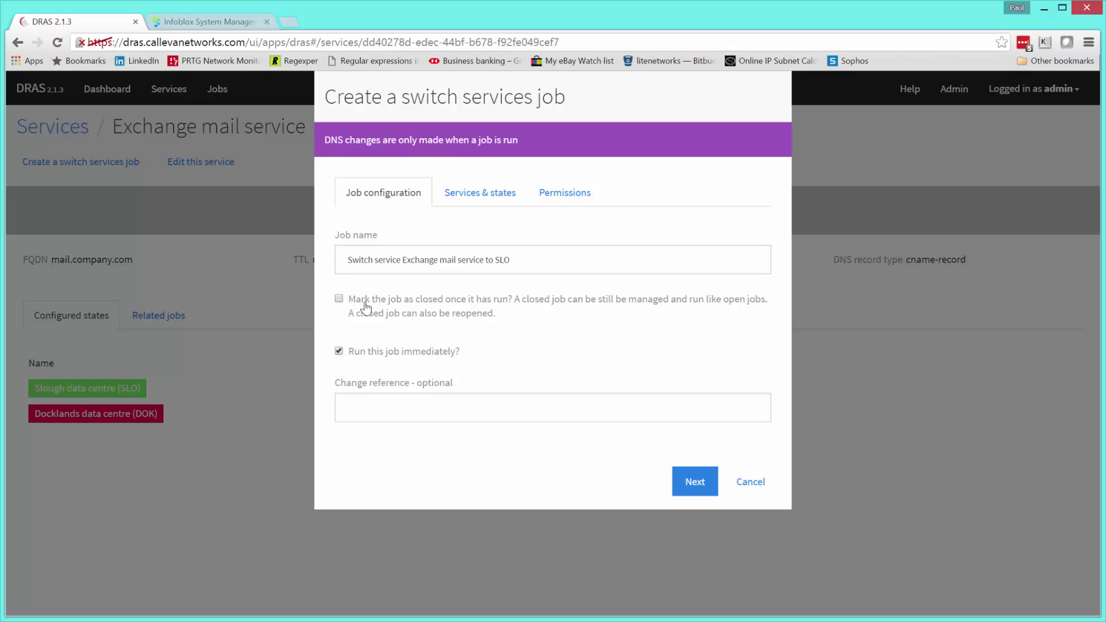
left_click(340, 352)
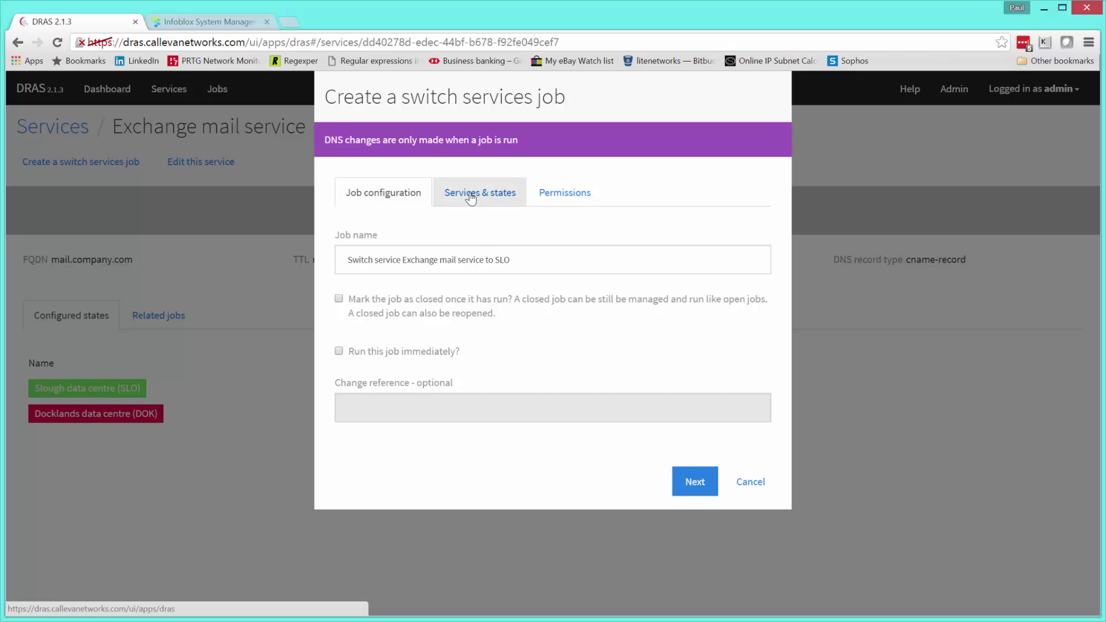
left_click(694, 483)
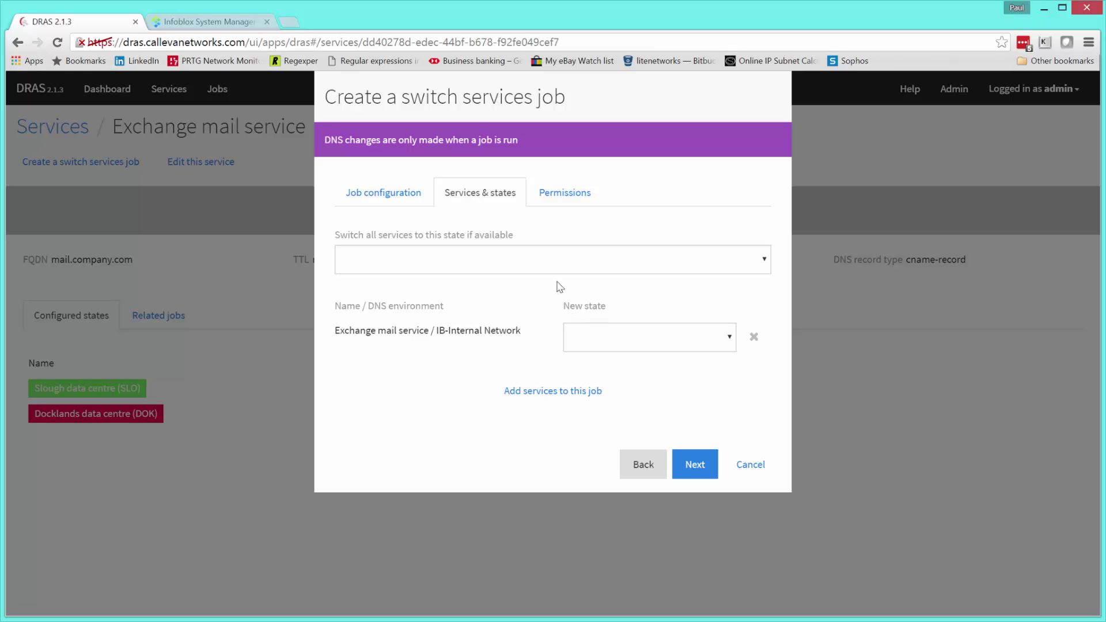
- Choose Slough data centre (SLO) as the target state for all services
left_click(398, 194)
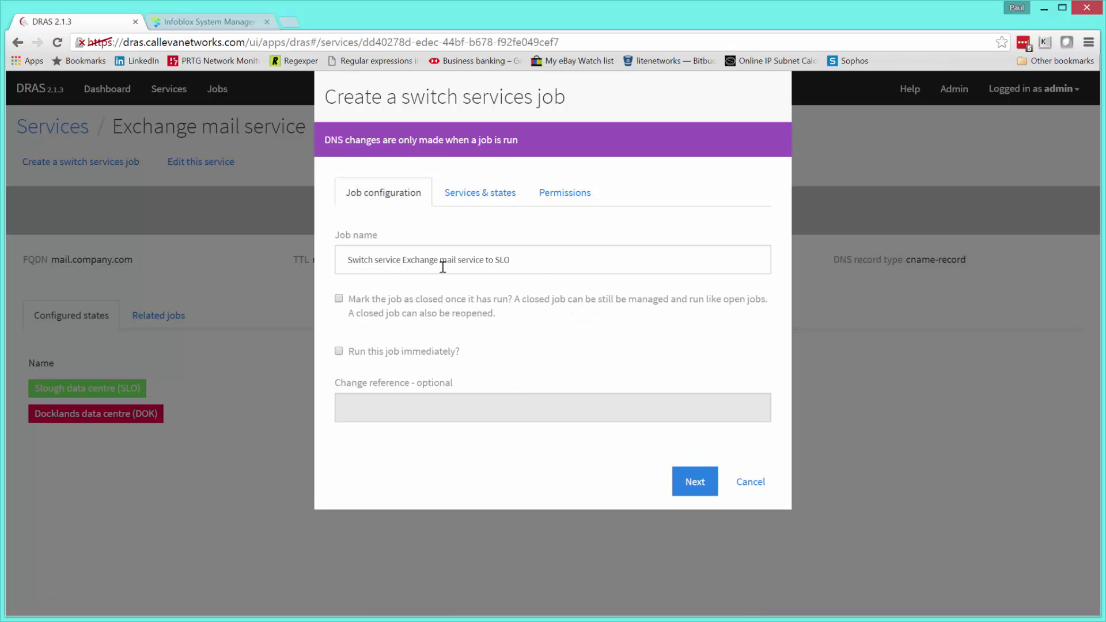
left_click(487, 198)
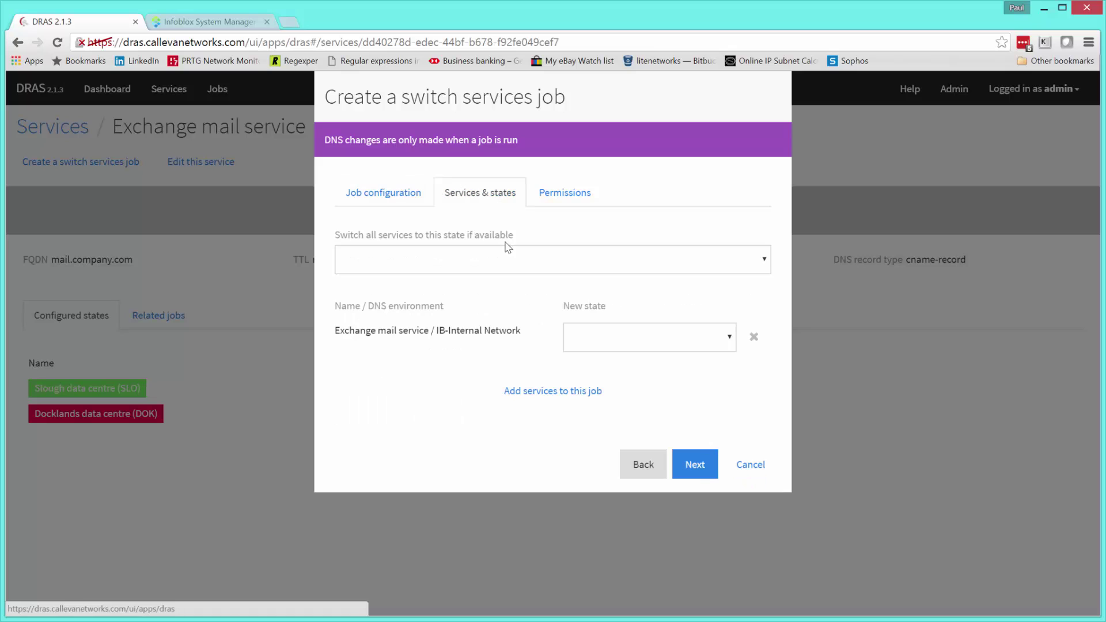
left_click(766, 262)
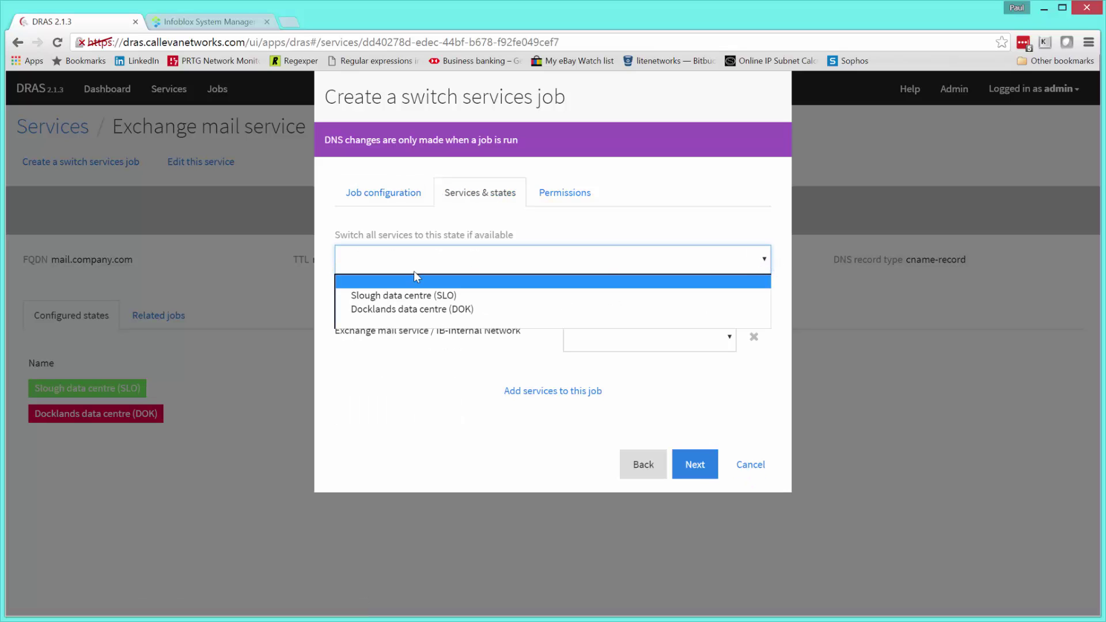
left_click(427, 296)
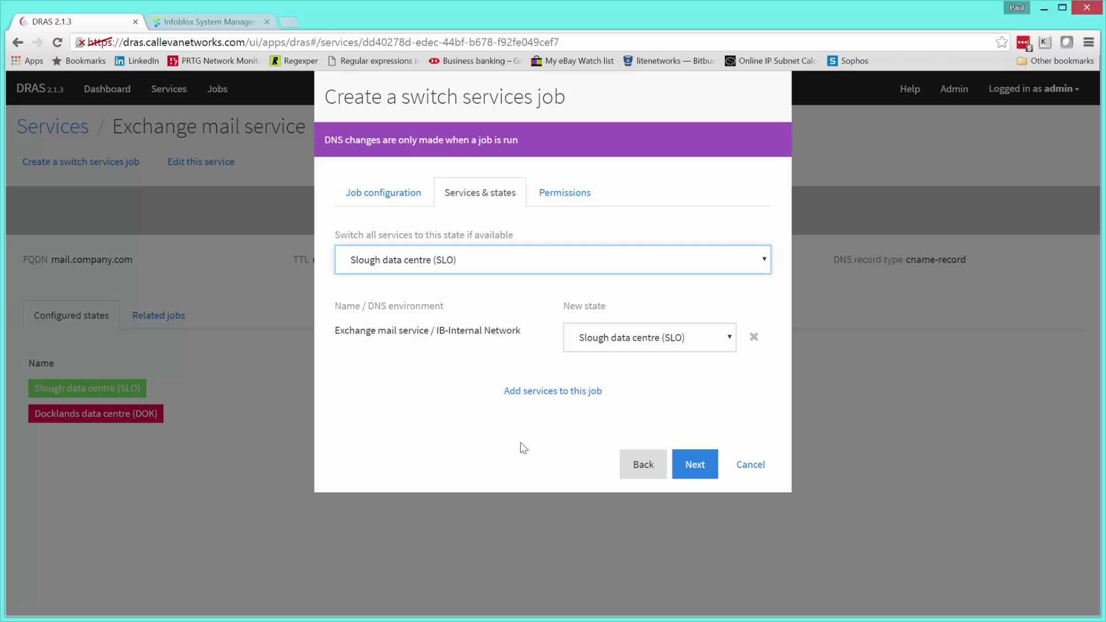
left_click(699, 468)
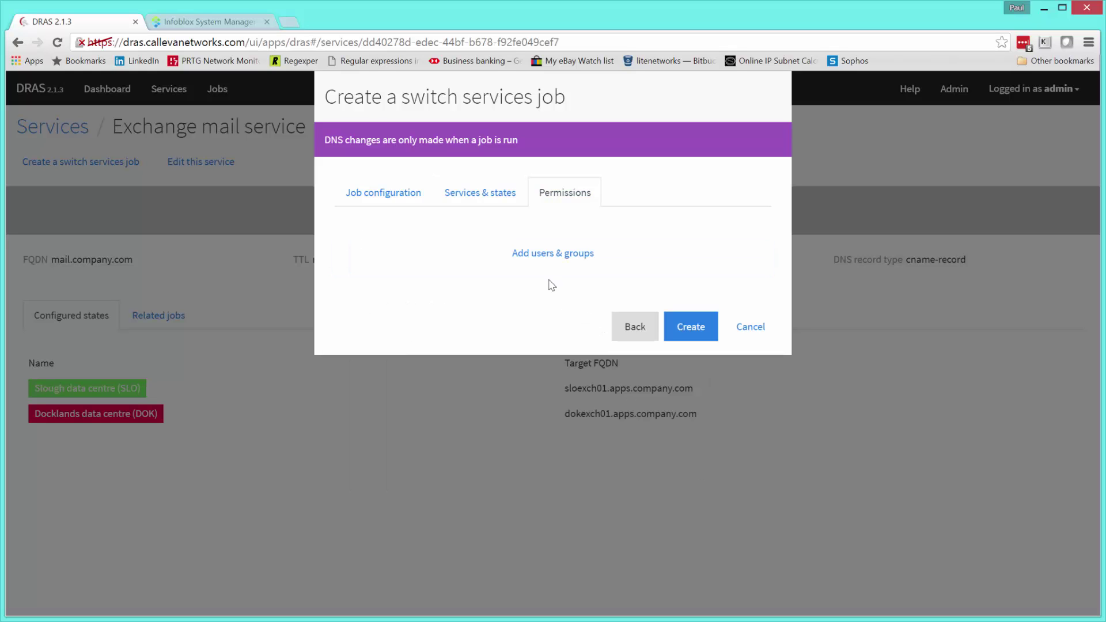
- Grant mailgroup run access to the SLO switch job and create it
left_click(541, 254)
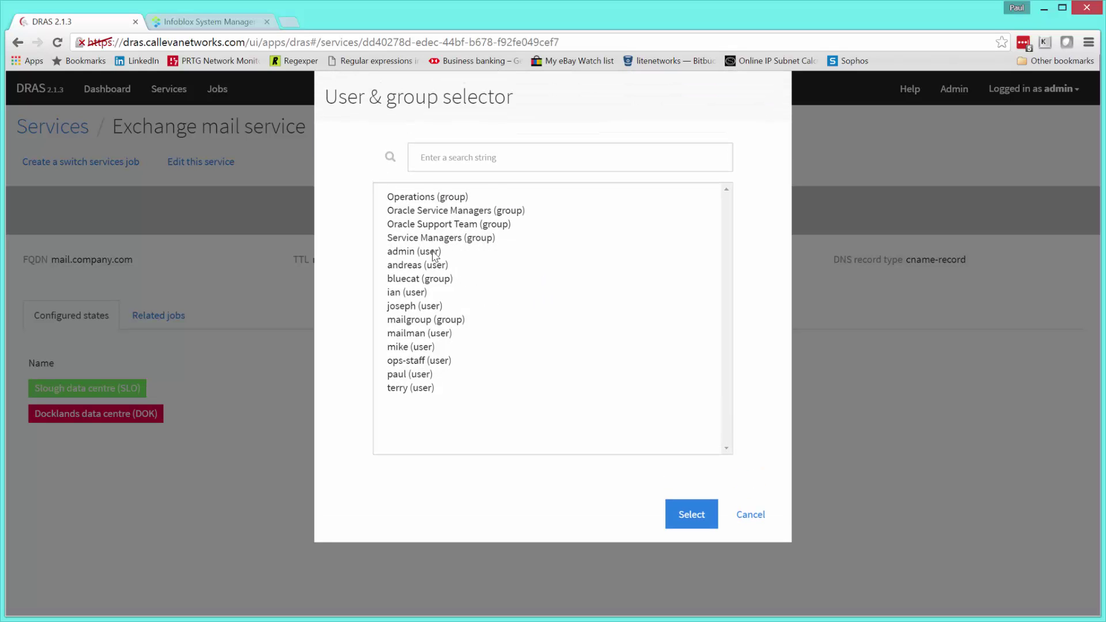
left_click(421, 319)
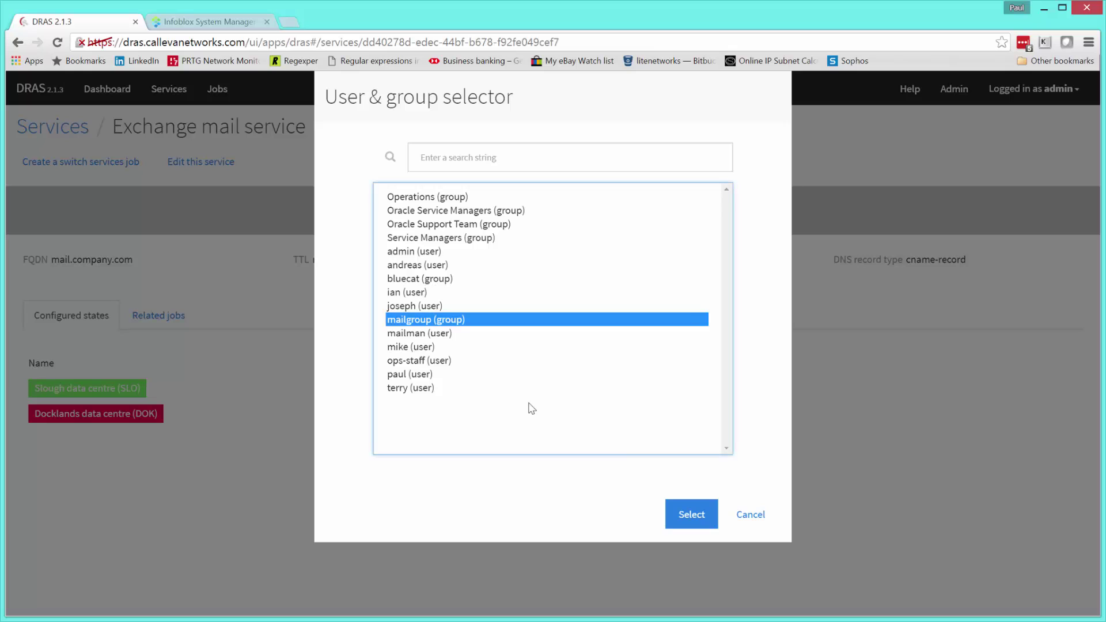
left_click(695, 516)
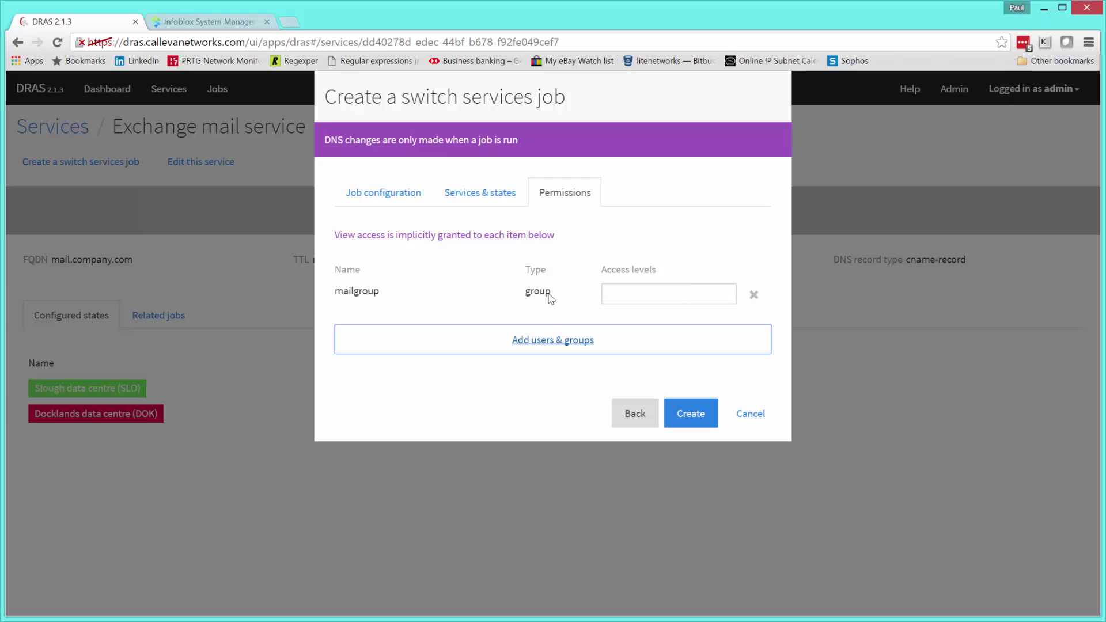
left_click(668, 293)
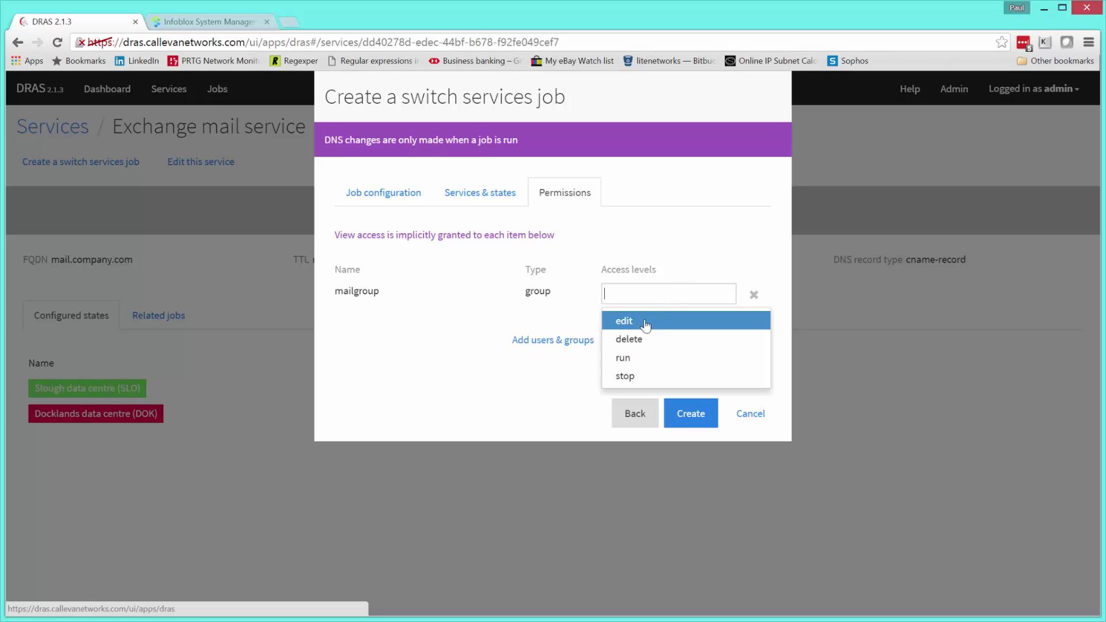
left_click(633, 363)
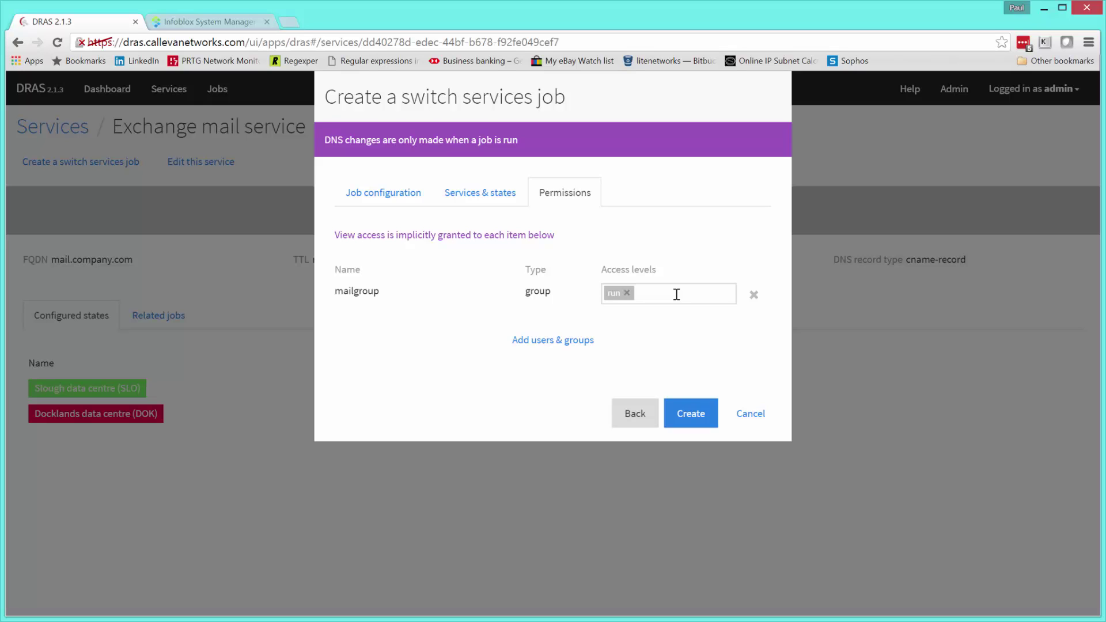
left_click(676, 294)
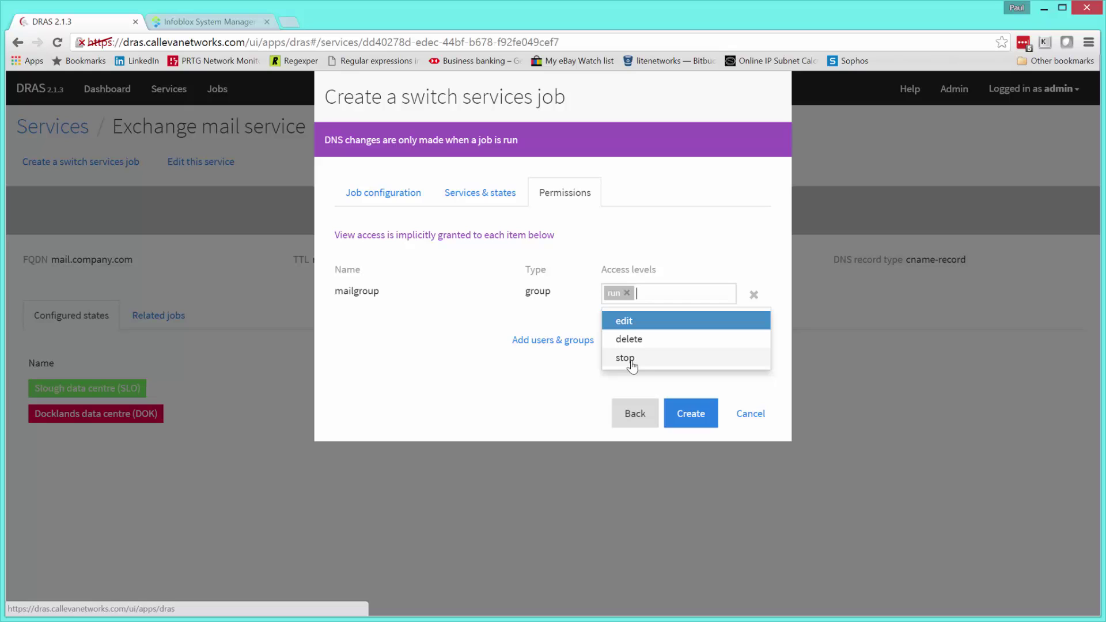
left_click(526, 385)
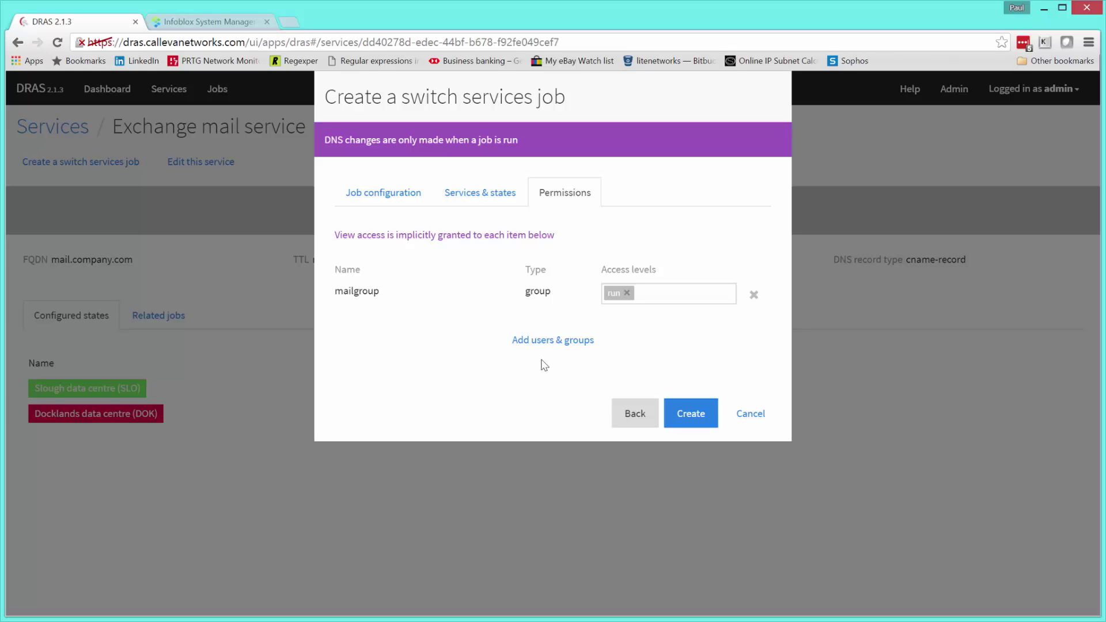
left_click(694, 416)
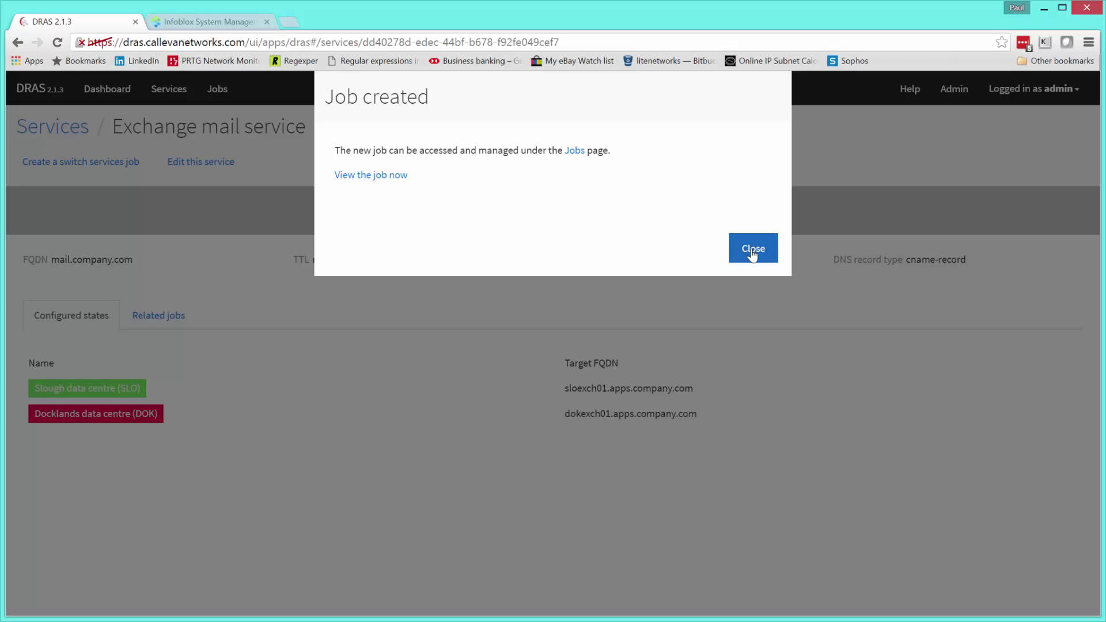
- Clone the SLO job and rename it 'Switch service Exchange mail service to DOK'
left_click(386, 175)
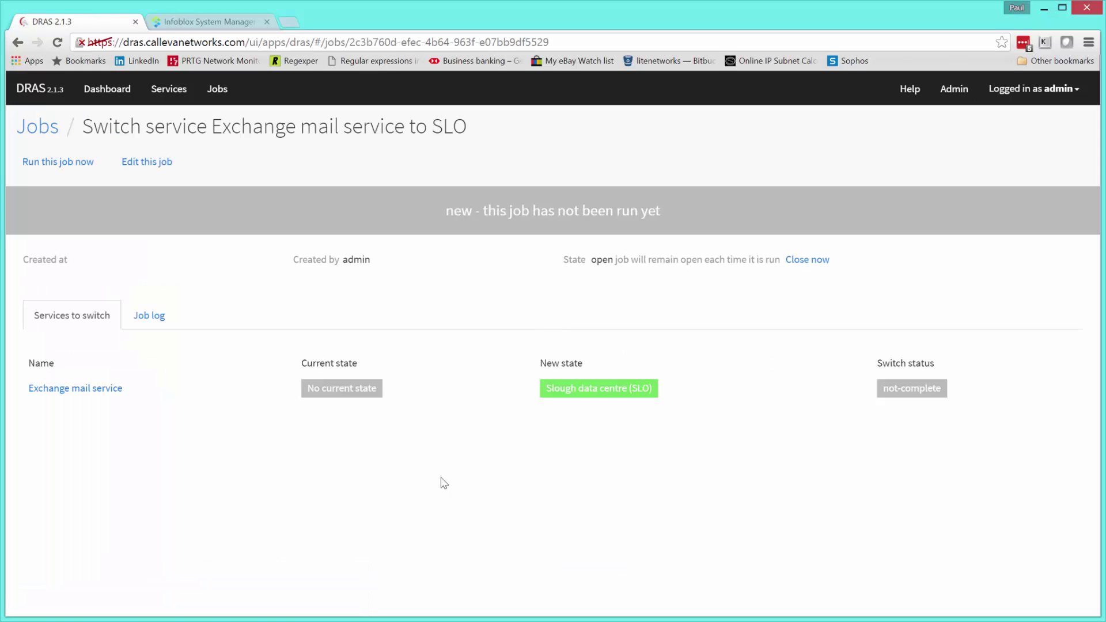
left_click(35, 132)
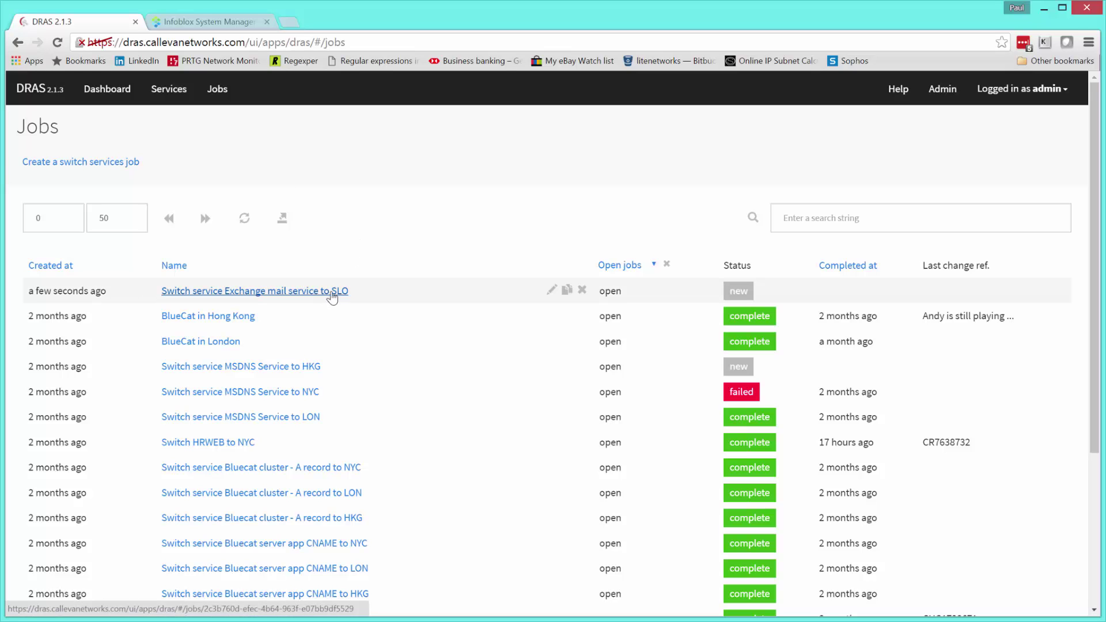
left_click(567, 292)
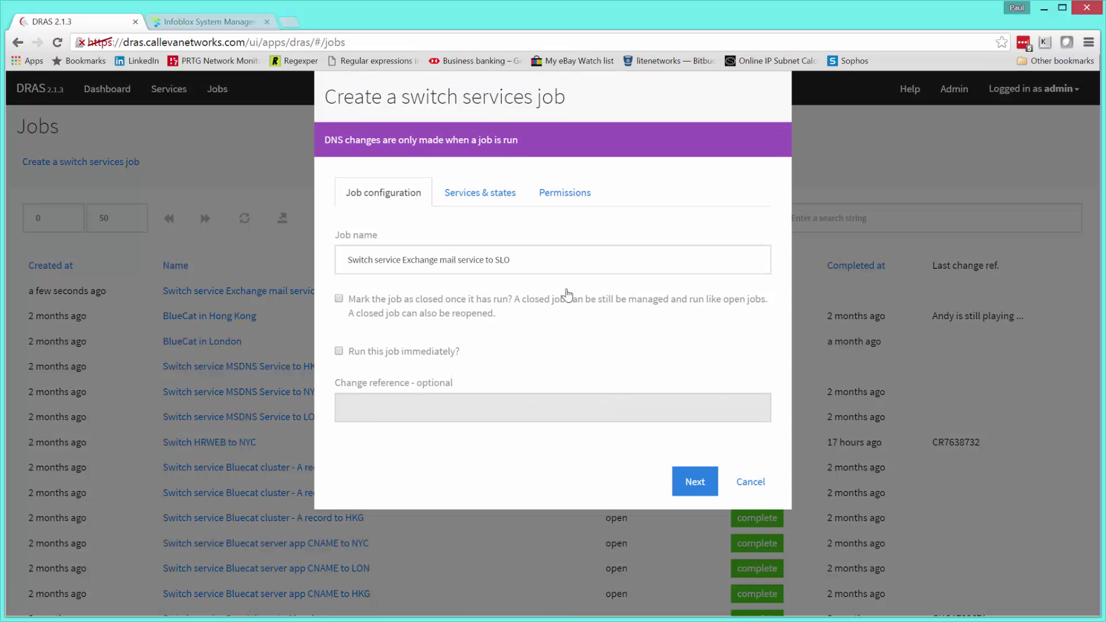
left_click_drag(496, 260, 535, 257)
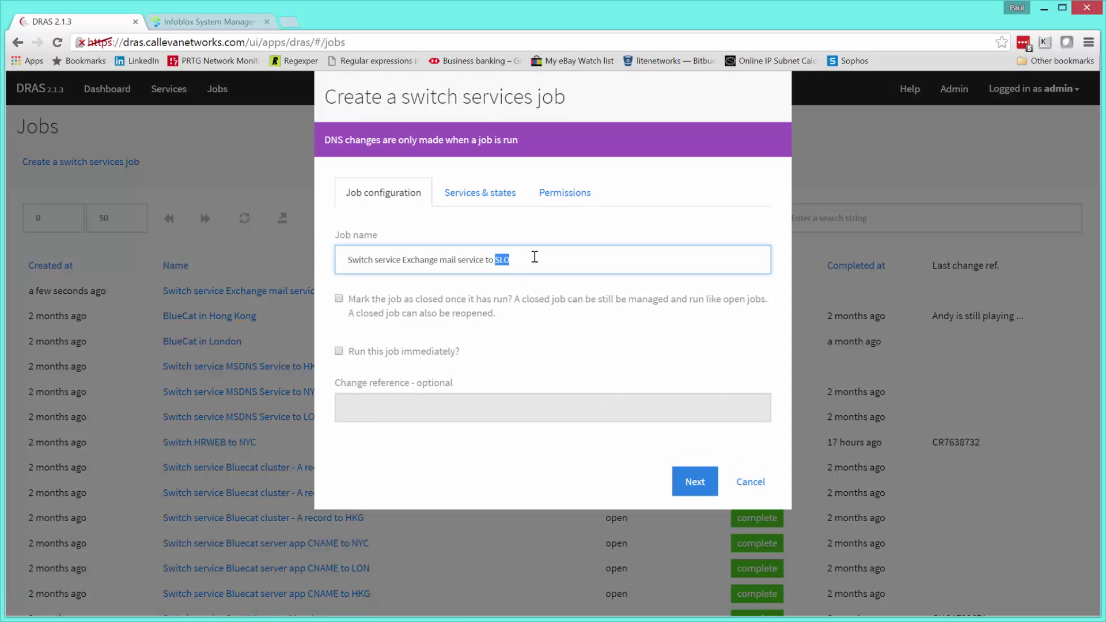
type("DOK")
- Target Docklands data centre (DOK) for all services and create the DOK switch job
left_click(483, 193)
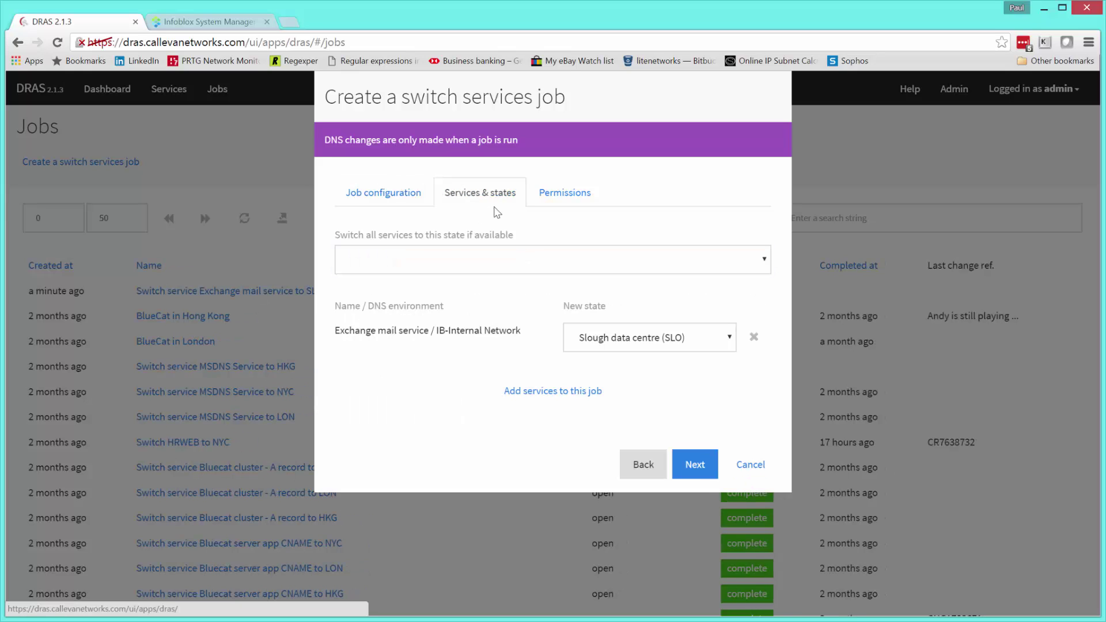
left_click(765, 261)
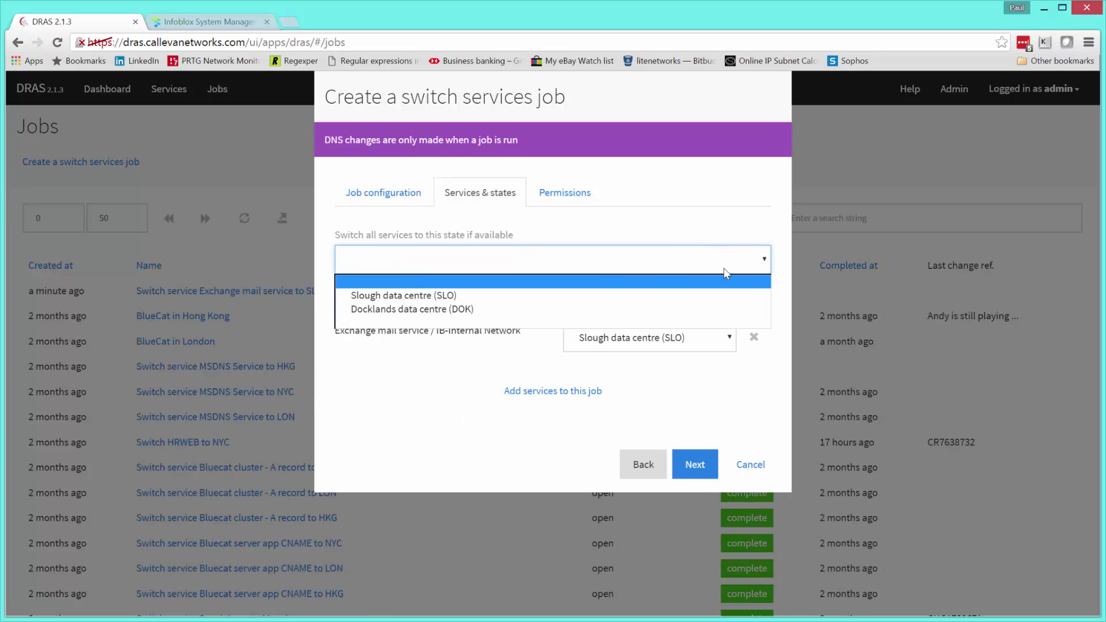
left_click(433, 311)
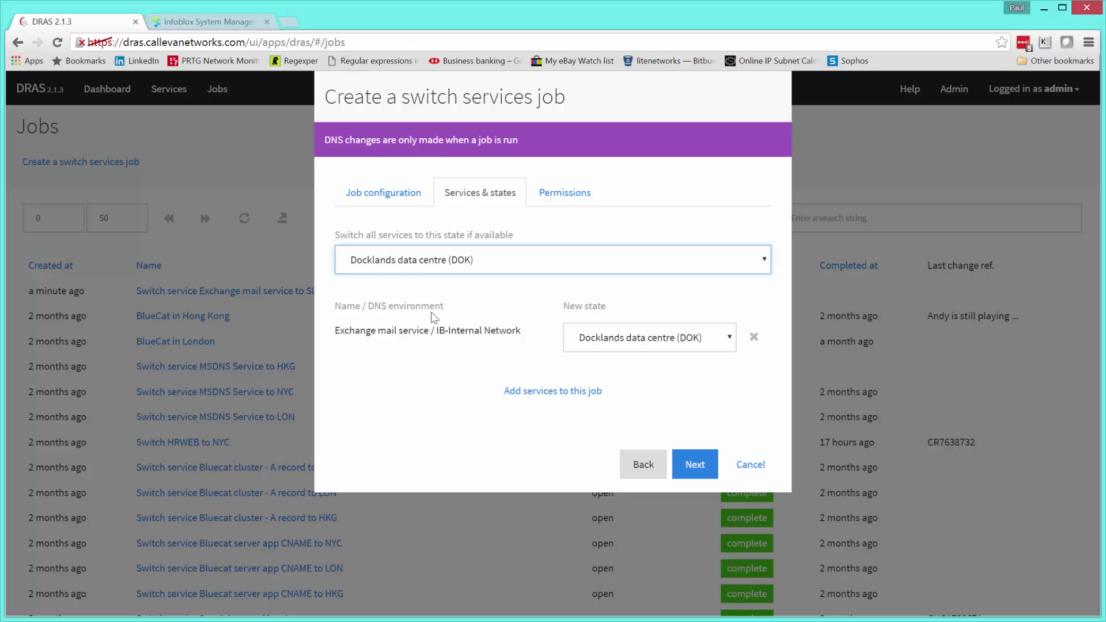
left_click(577, 199)
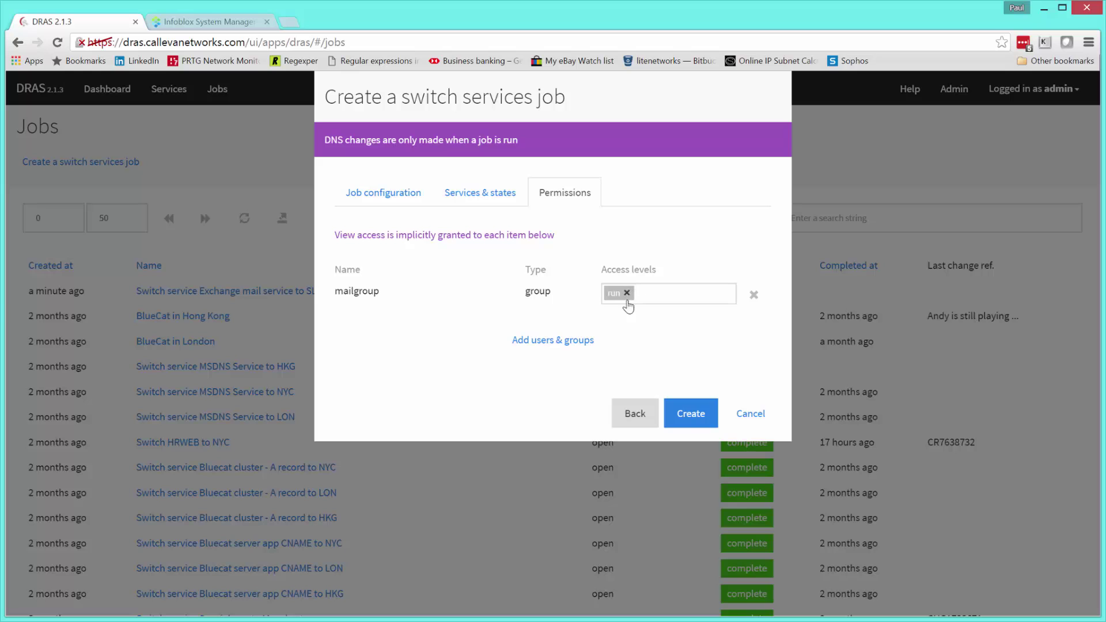
left_click(691, 413)
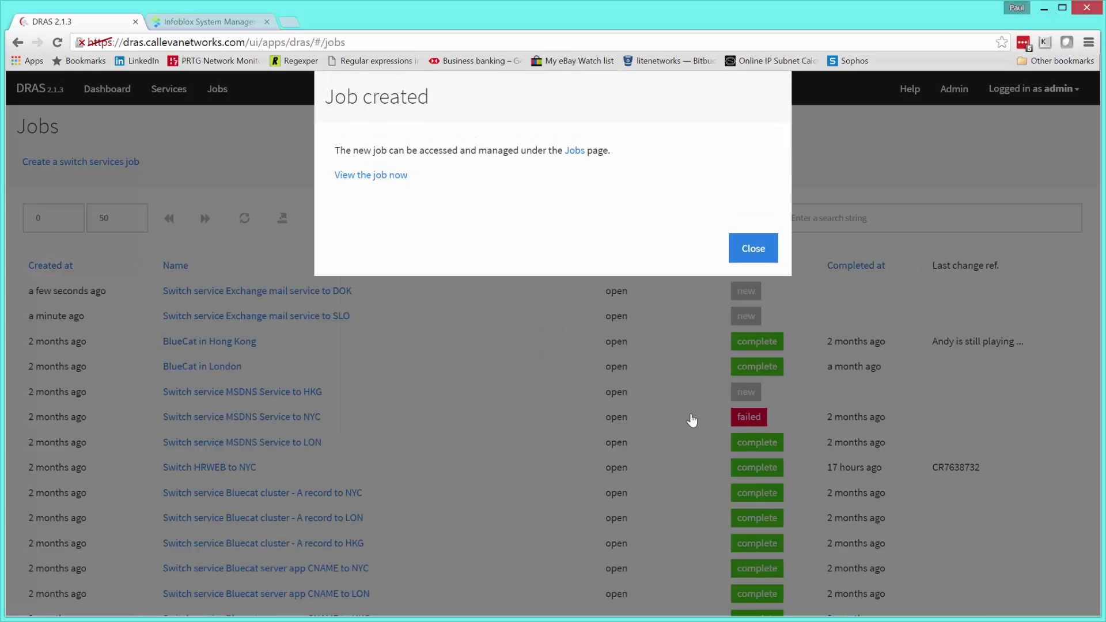
left_click(754, 248)
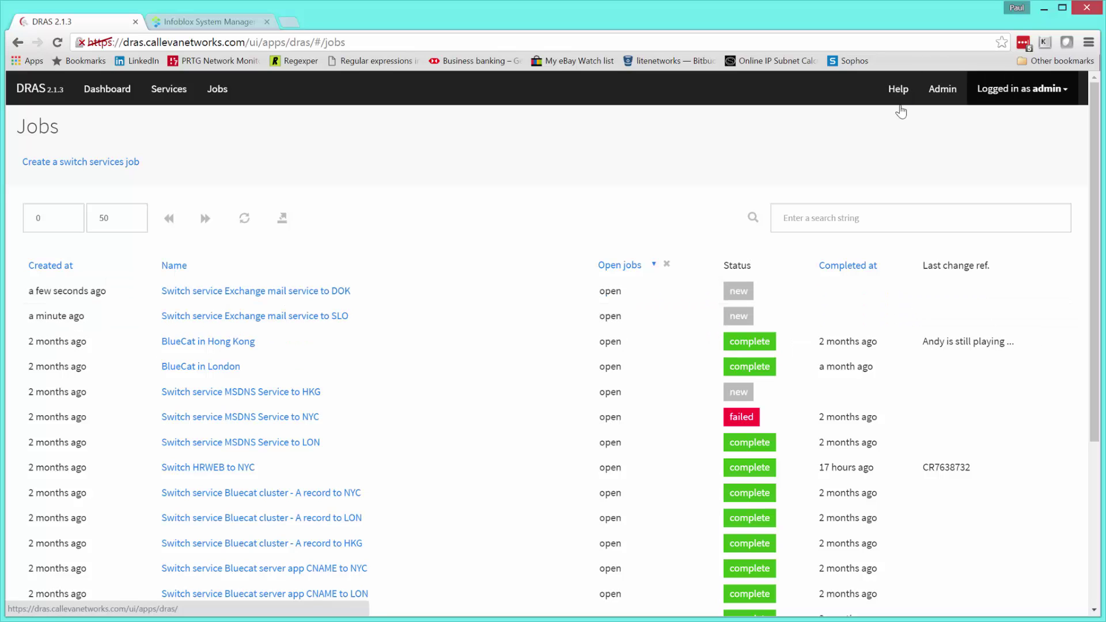
scroll(521, 491, "down", 4)
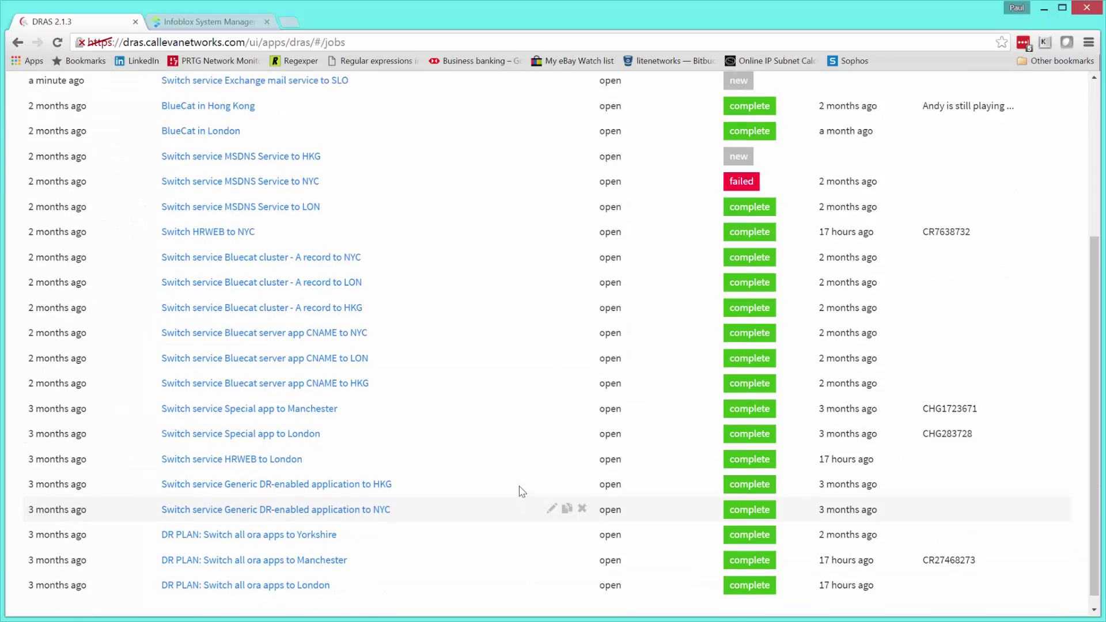
scroll(521, 490, "up", 4)
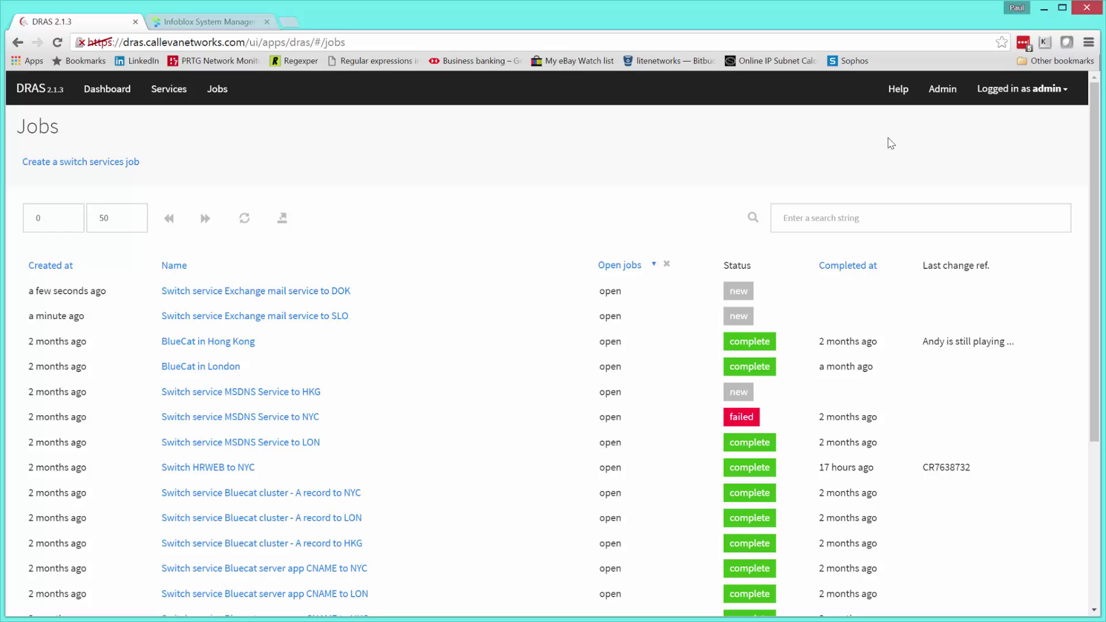
left_click(1030, 89)
- Log out of admin and sign in as the mail user with its password
left_click(988, 151)
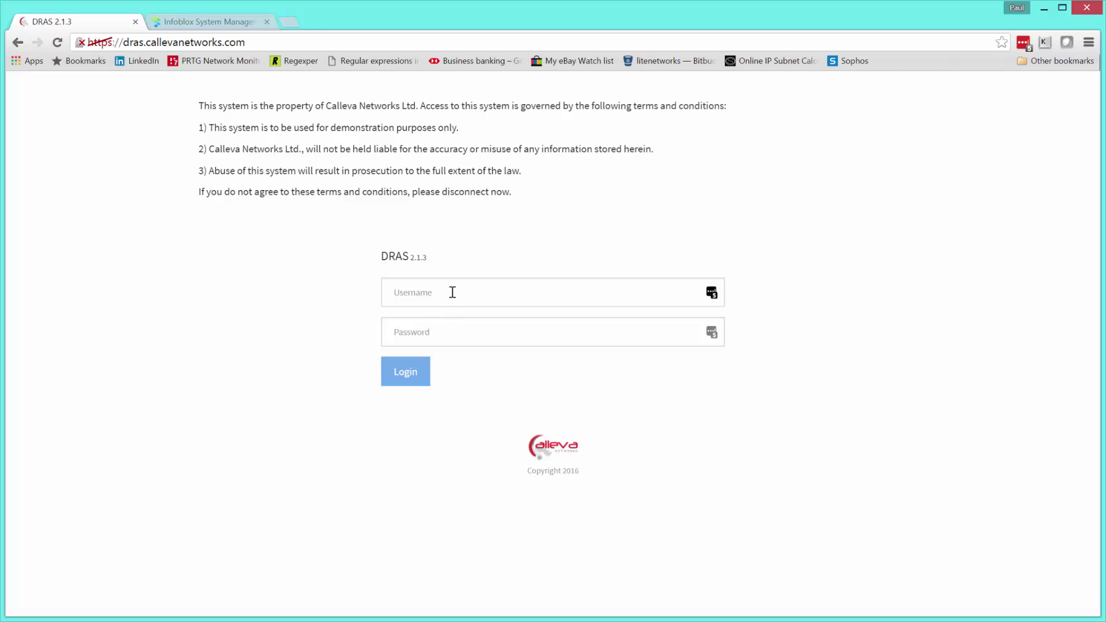
left_click(452, 292)
type("mailman")
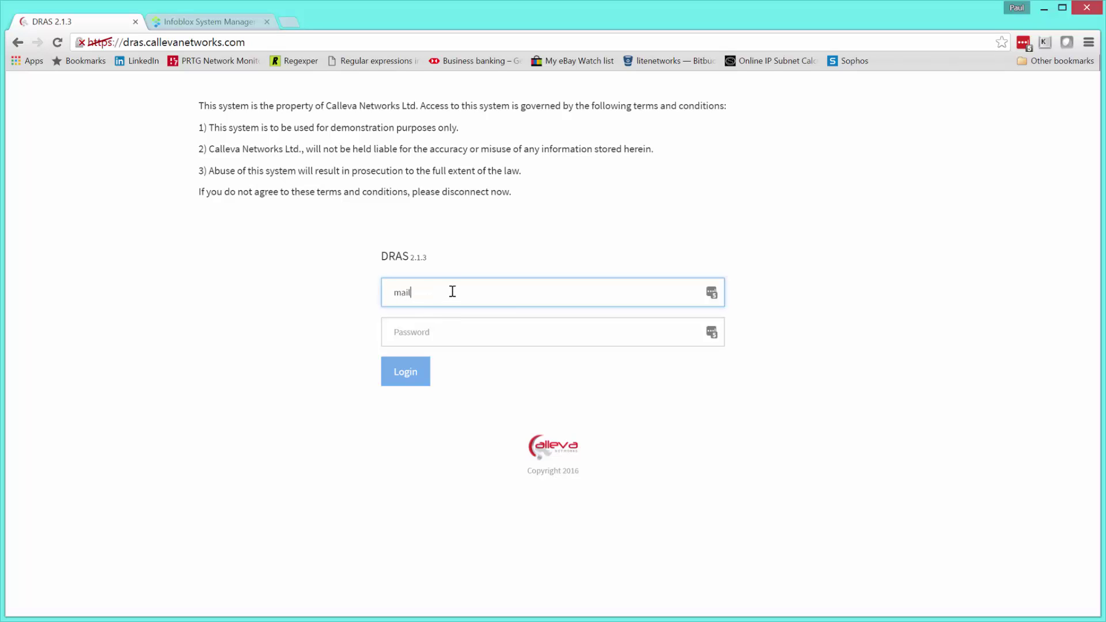
key("Tab")
type("****")
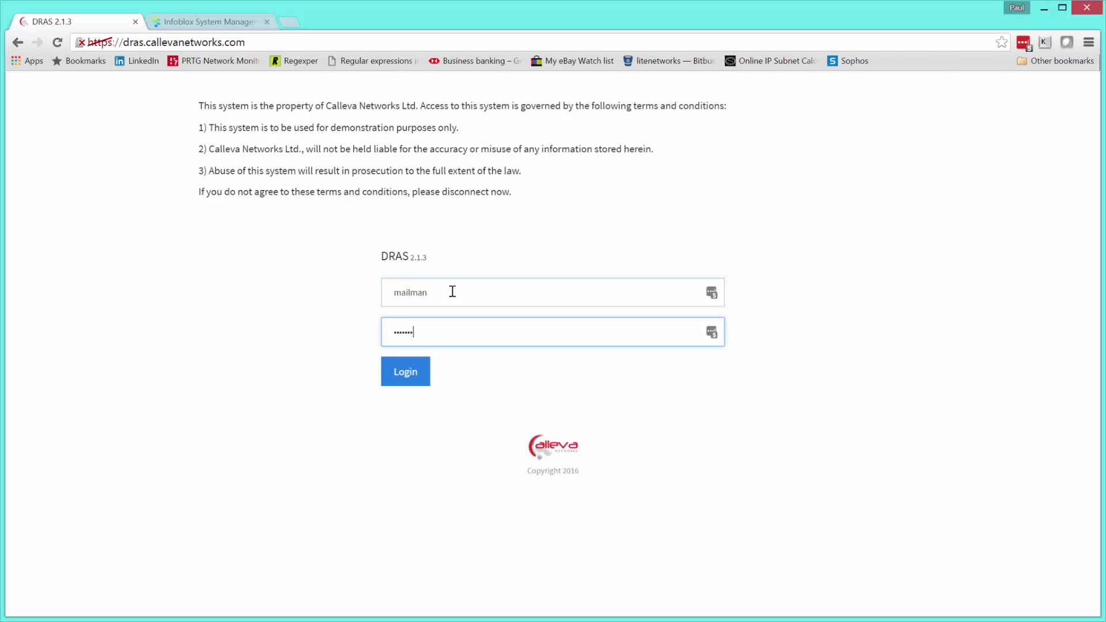
left_click(411, 380)
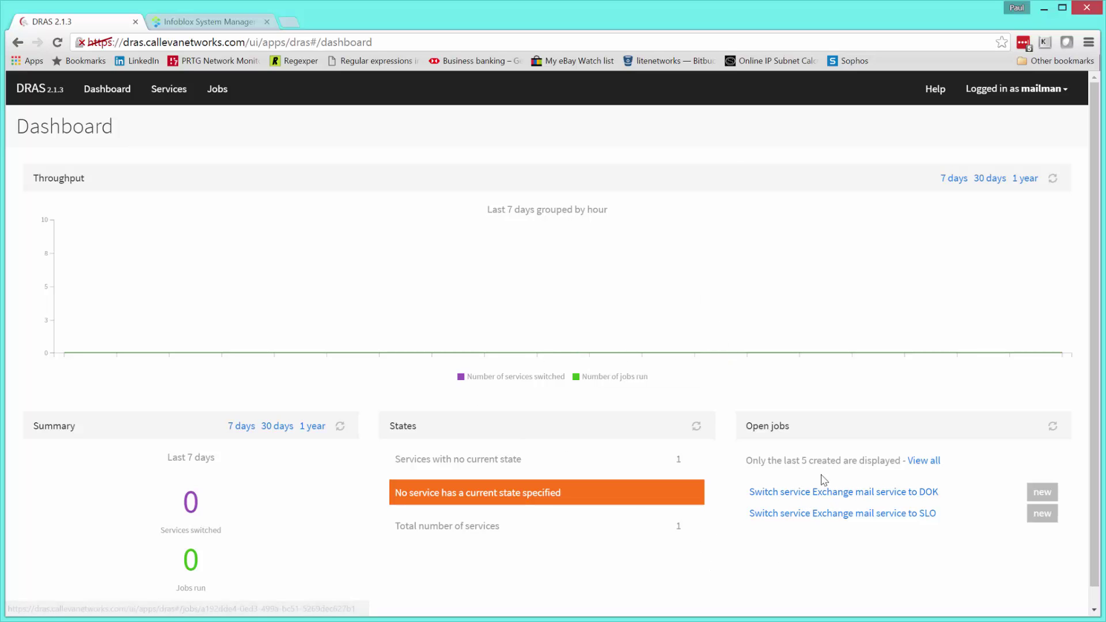
- Check the Exchange mail service's related jobs, then view the Jobs list
scroll(864, 556, "down", 1)
scroll(775, 534, "up", 1)
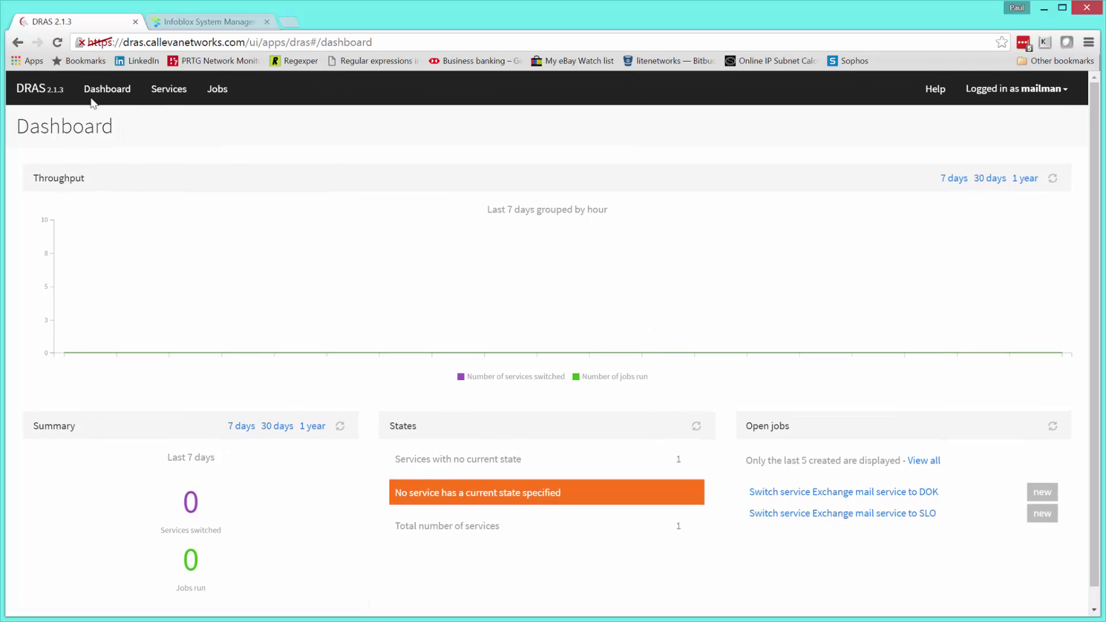
left_click(176, 94)
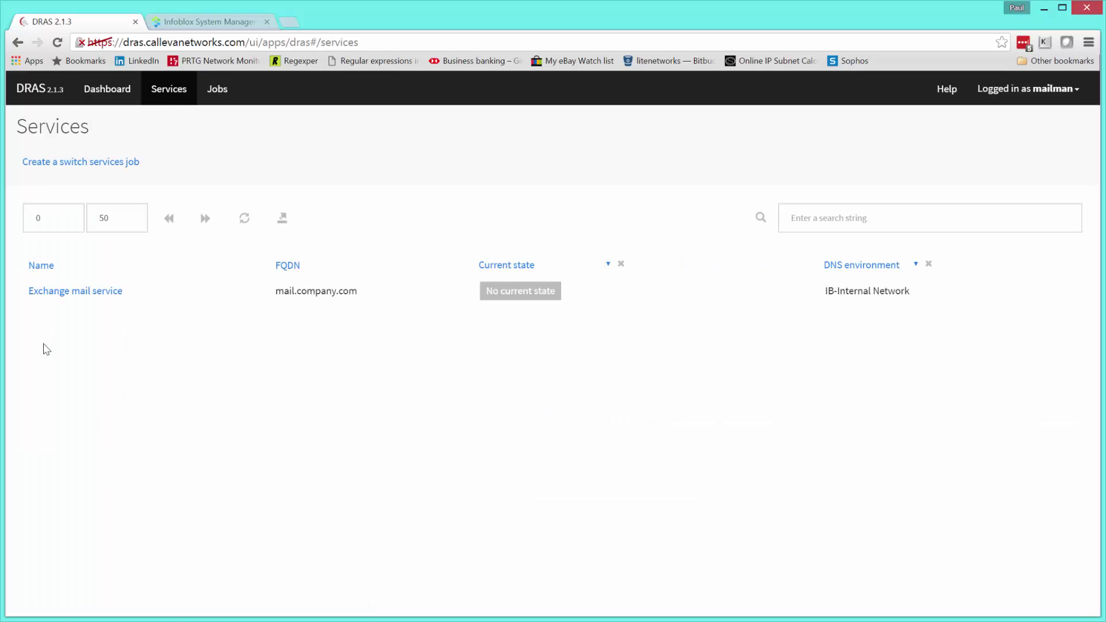
left_click(85, 292)
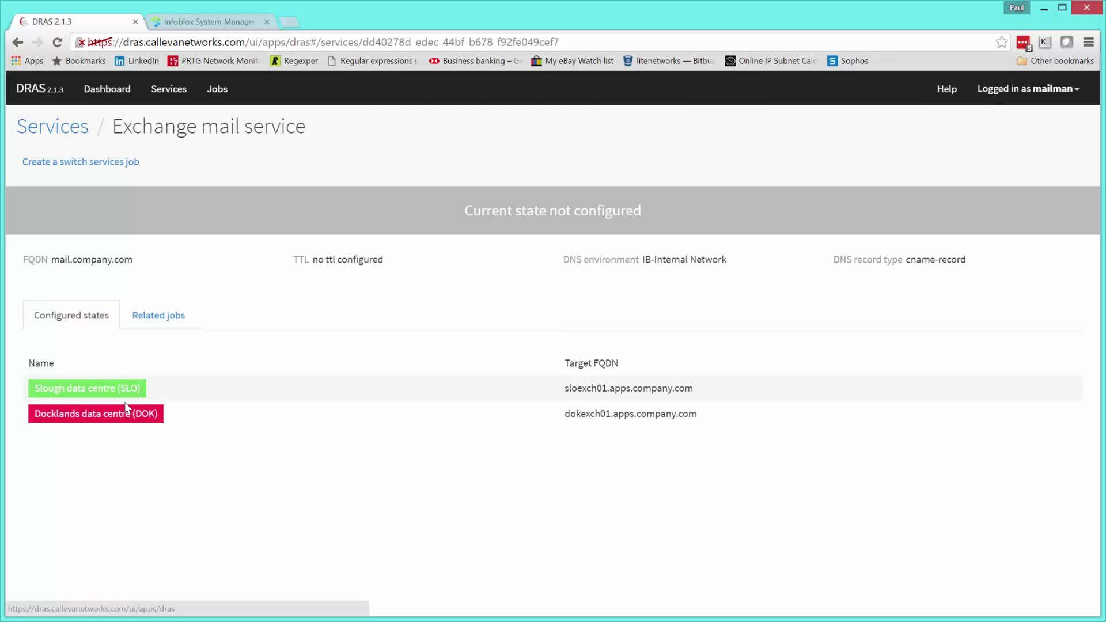
left_click(160, 323)
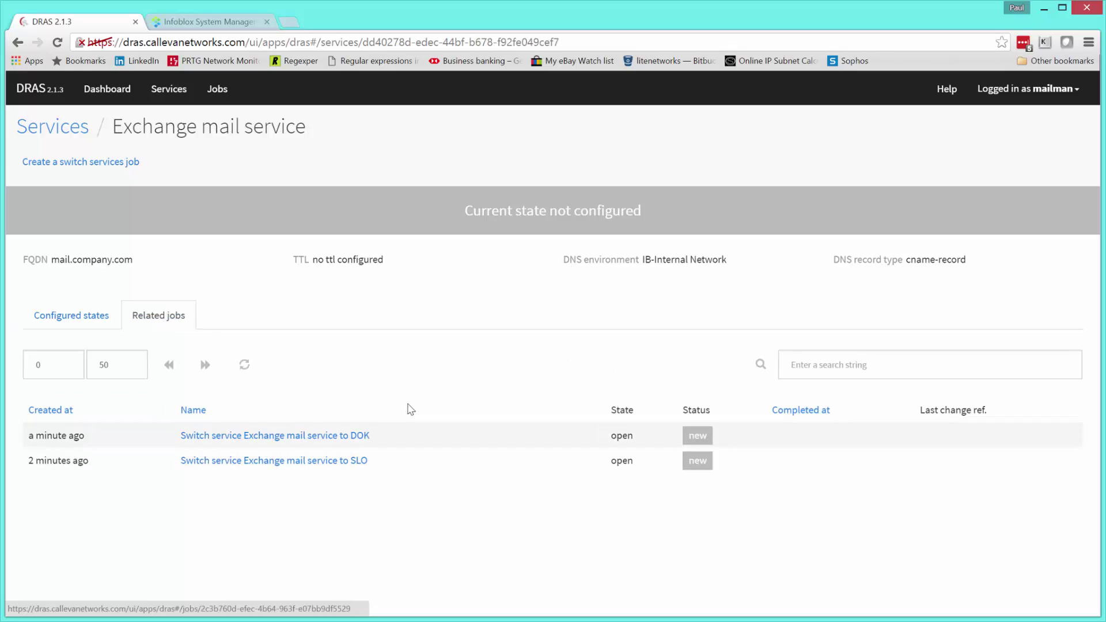
left_click(217, 90)
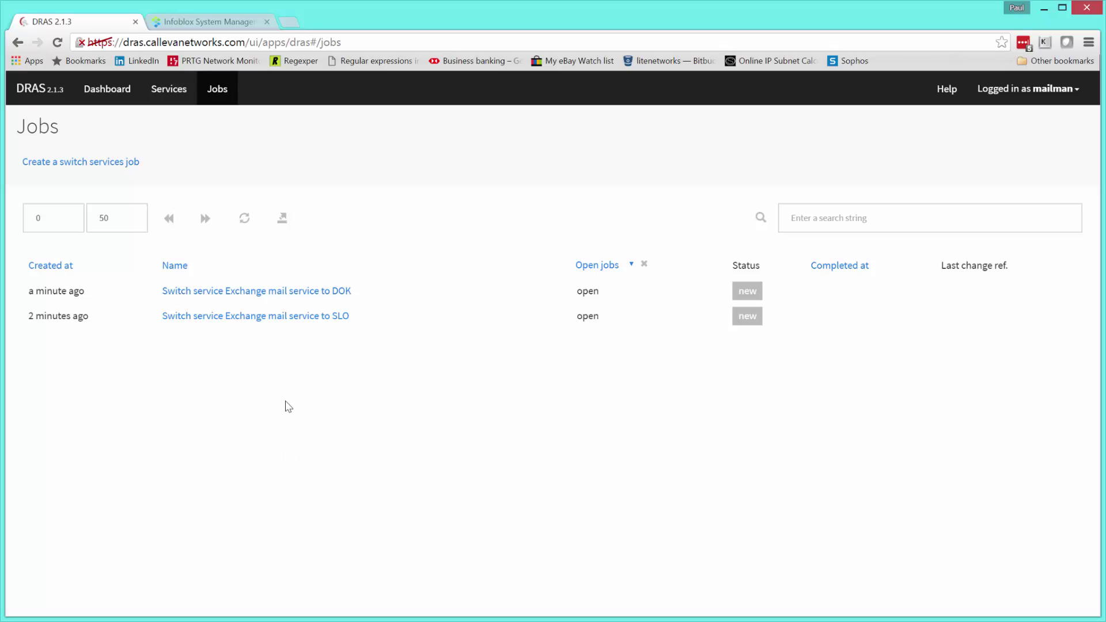
- Run the SLO switch job now with change reference CR12382137
left_click(255, 317)
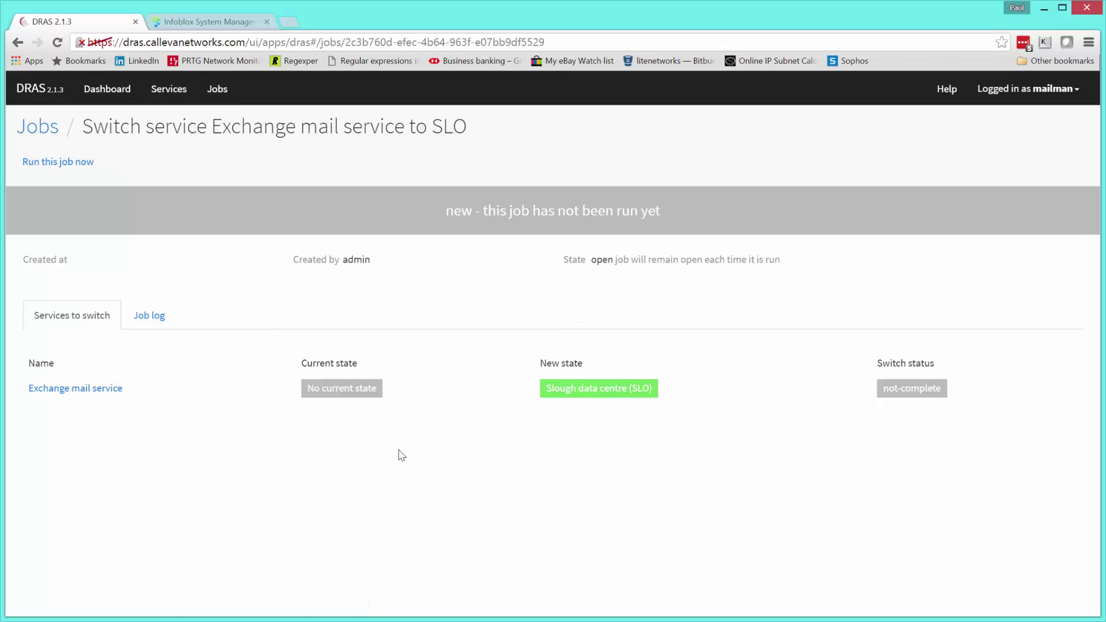
left_click(76, 167)
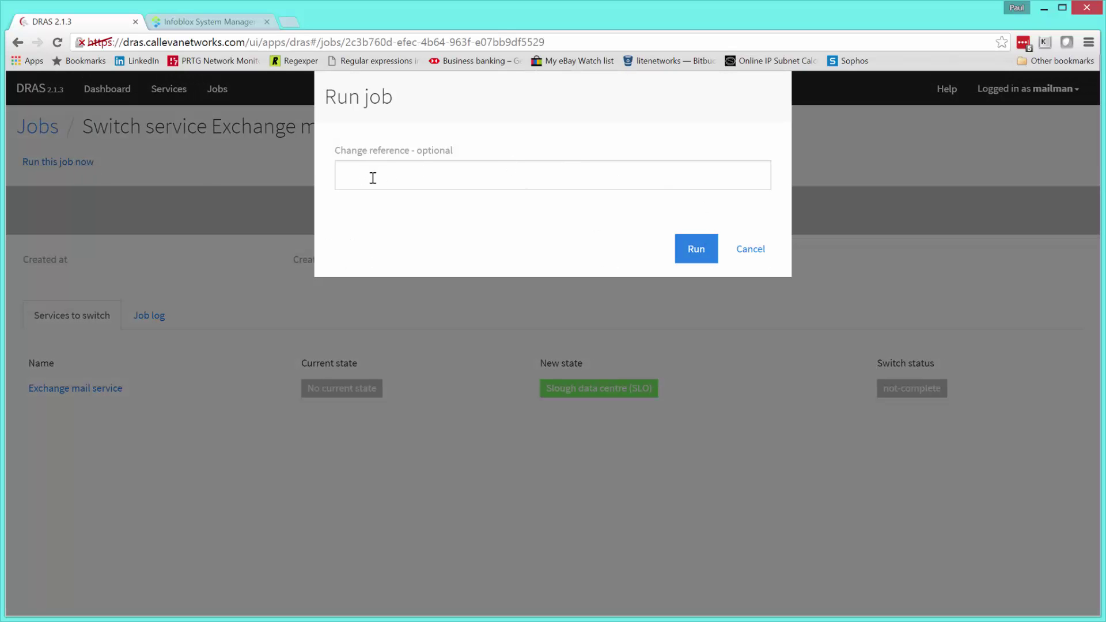
left_click(458, 176)
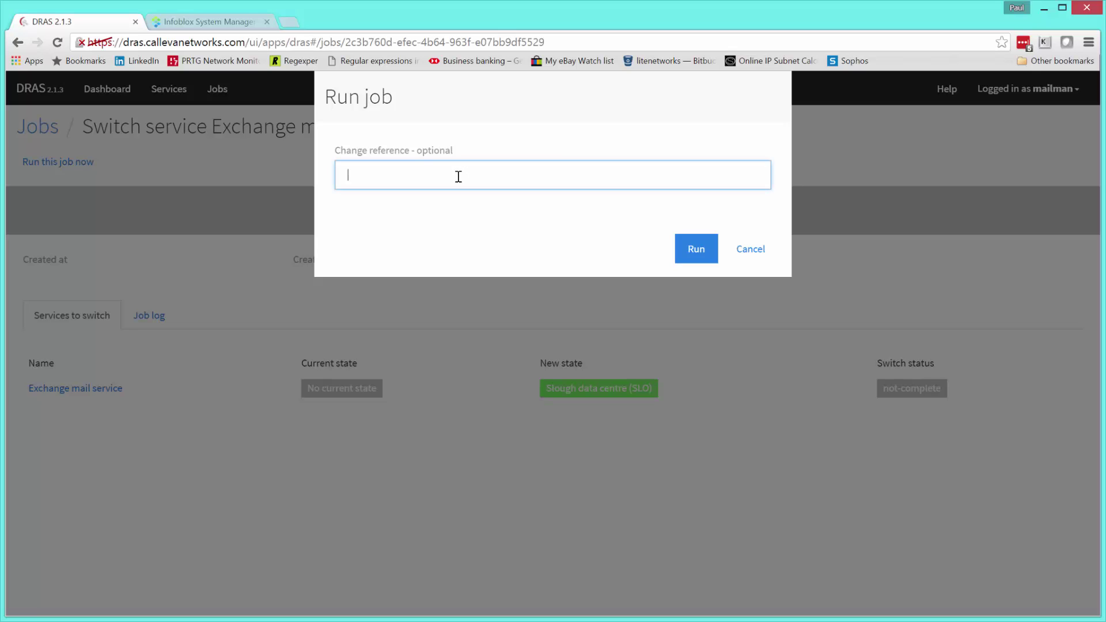
type("CR12382137")
left_click(696, 252)
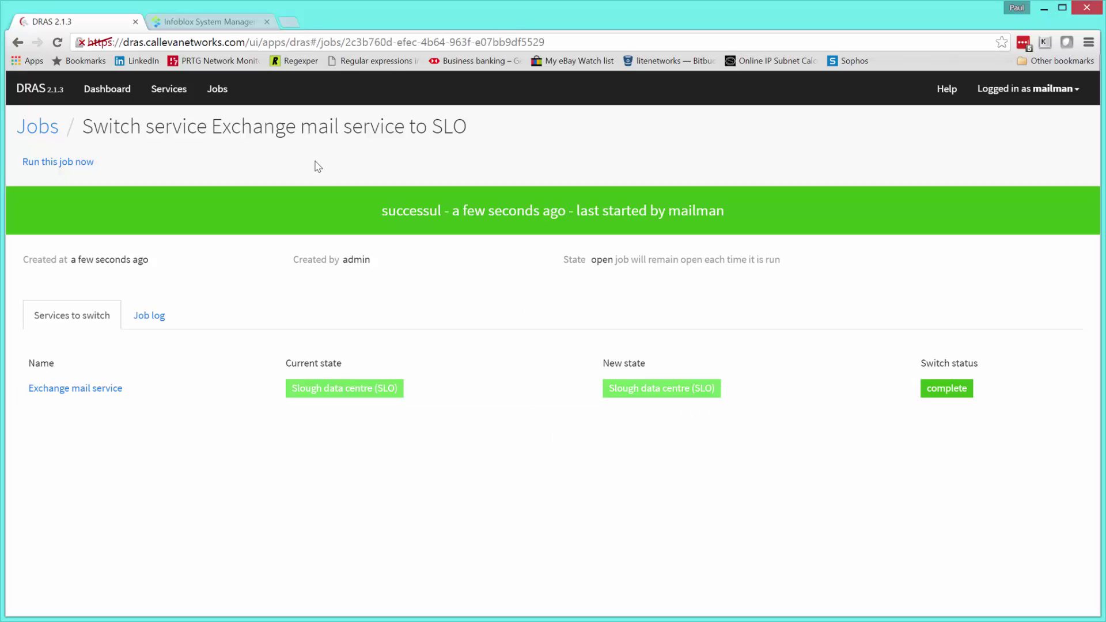
- Refresh the Infoblox company.com records and select the mail CNAME pointing to sloexch01.apps.company.com
left_click(217, 23)
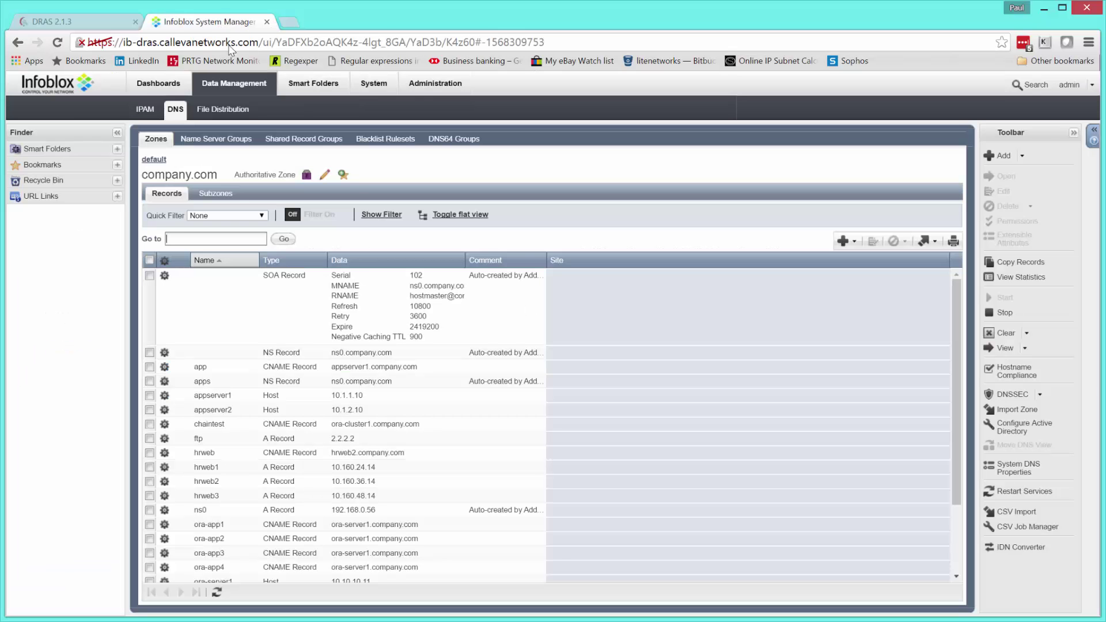
left_click(216, 592)
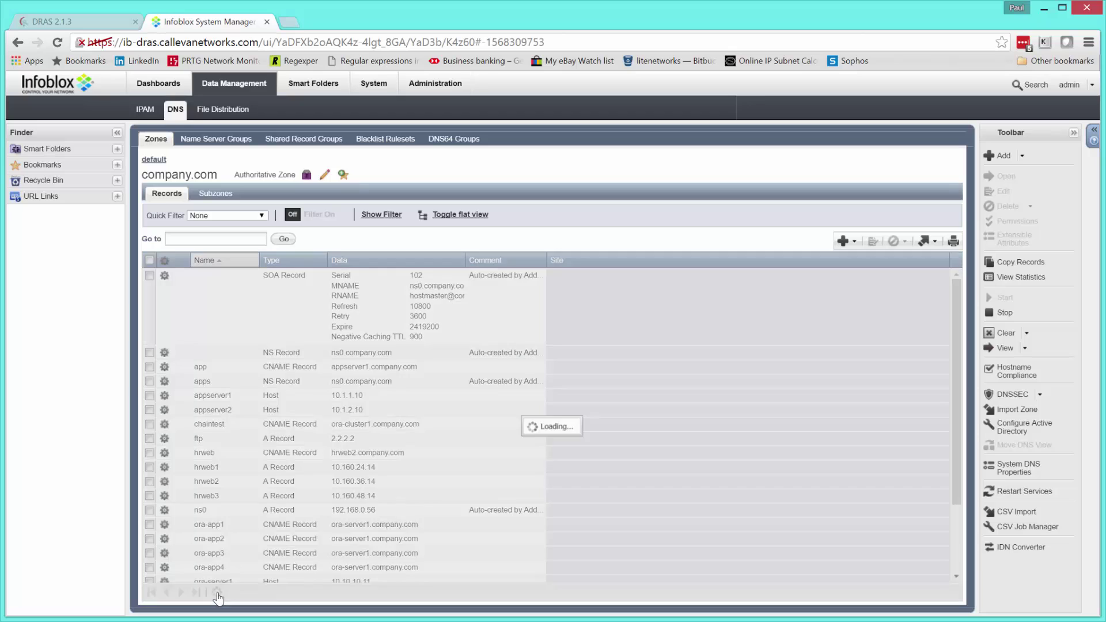
left_click(209, 515)
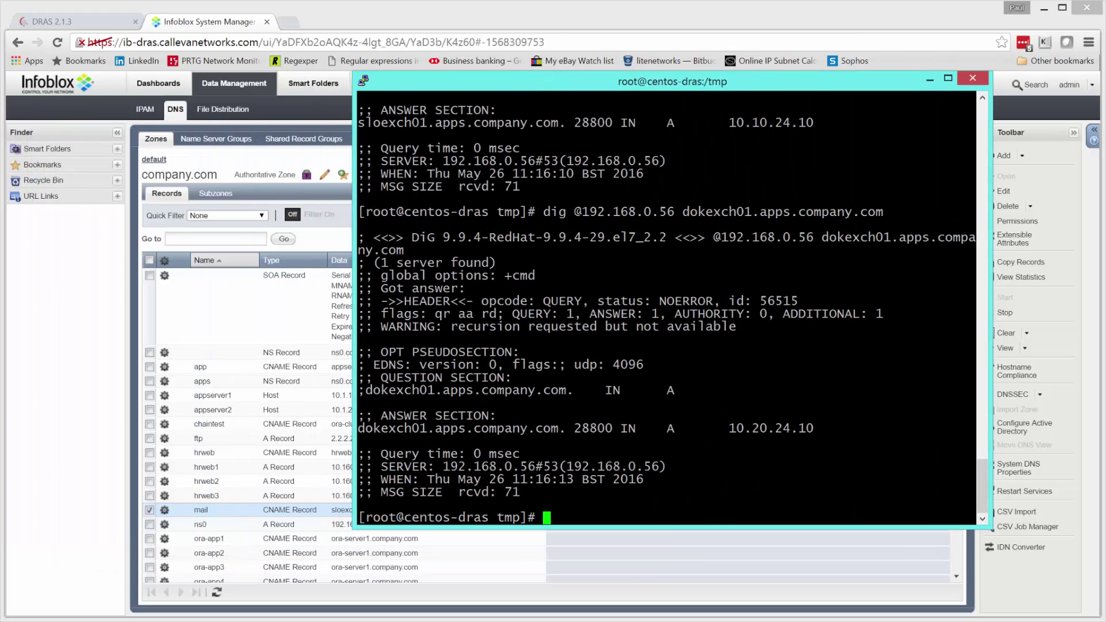
key("Up")
key("Left")
key("Left")
key("Left")
key("Left")
key("Left")
key("Left")
key("Left")
key("Left")
key("Left")
key("Left")
key("Left")
key("Left")
key("Left")
key("Left")
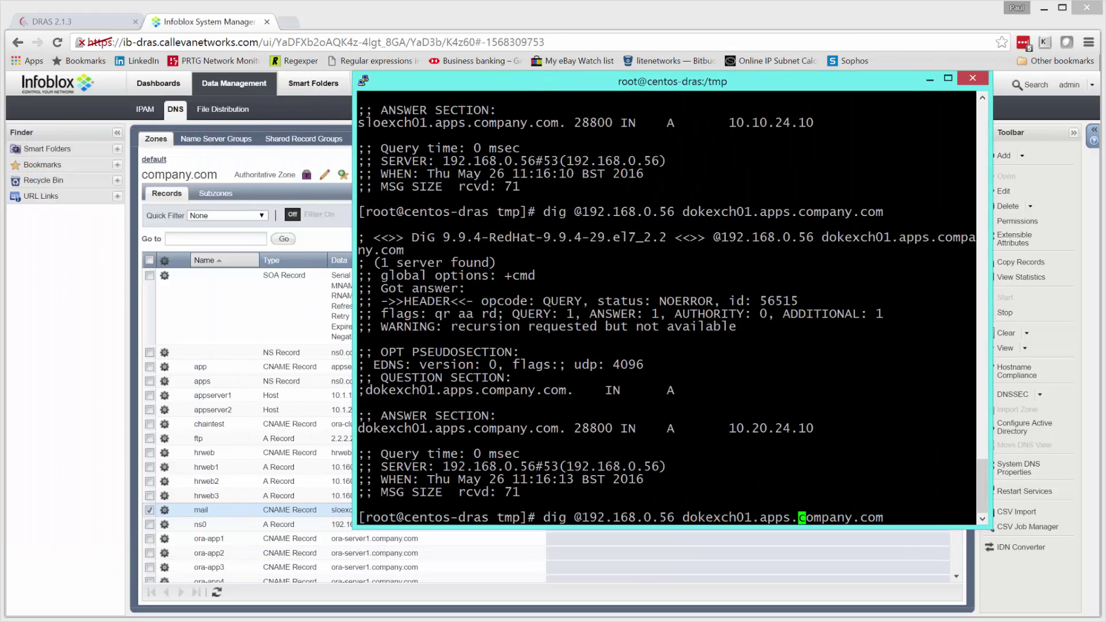
key("Right")
key("Right")
key("BackSpace")
key("BackSpace")
key("BackSpace")
key("BackSpace")
key("BackSpace")
key("BackSpace")
key("BackSpace")
key("BackSpace")
key("BackSpace")
key("BackSpace")
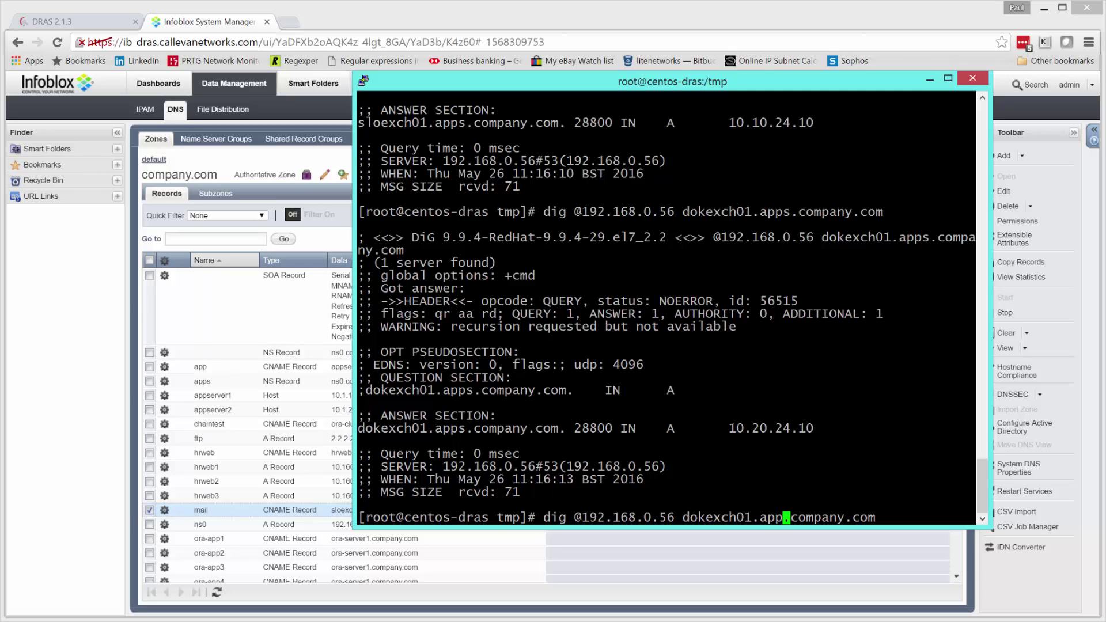
key("BackSpace")
key("BackSpace")
key("BackSpace")
key("BackSpace")
type("mail")
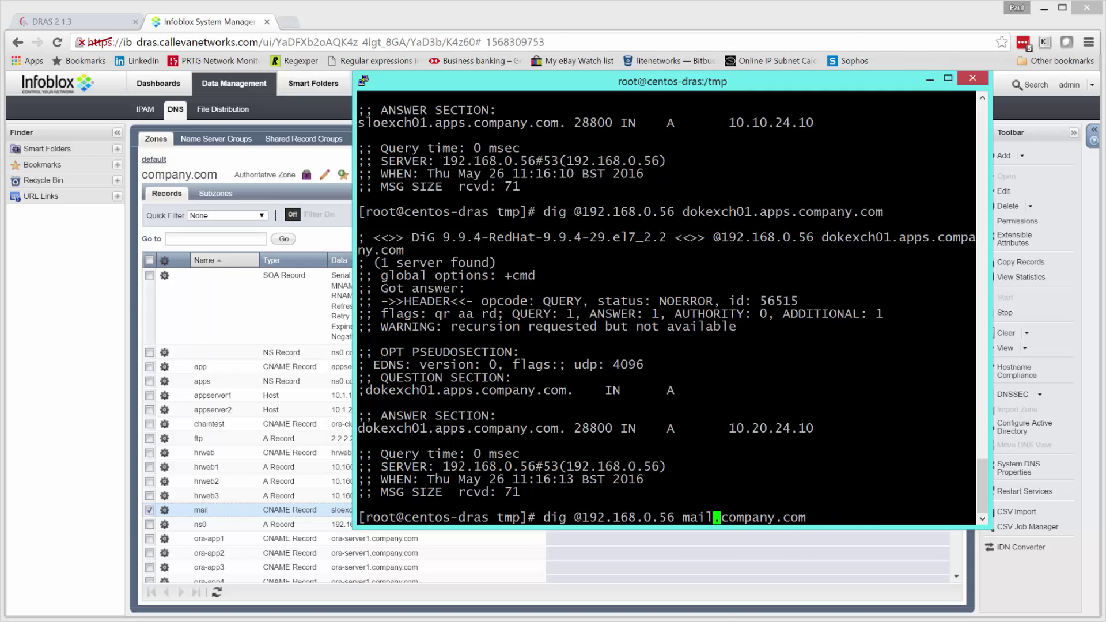
key("Right")
key("Right")
key("Right")
key("Right")
key("Right")
key("Right")
key("Right")
key("Right")
key("Right")
key("Right")
key("Right")
key("Right")
type(".")
key("Return")
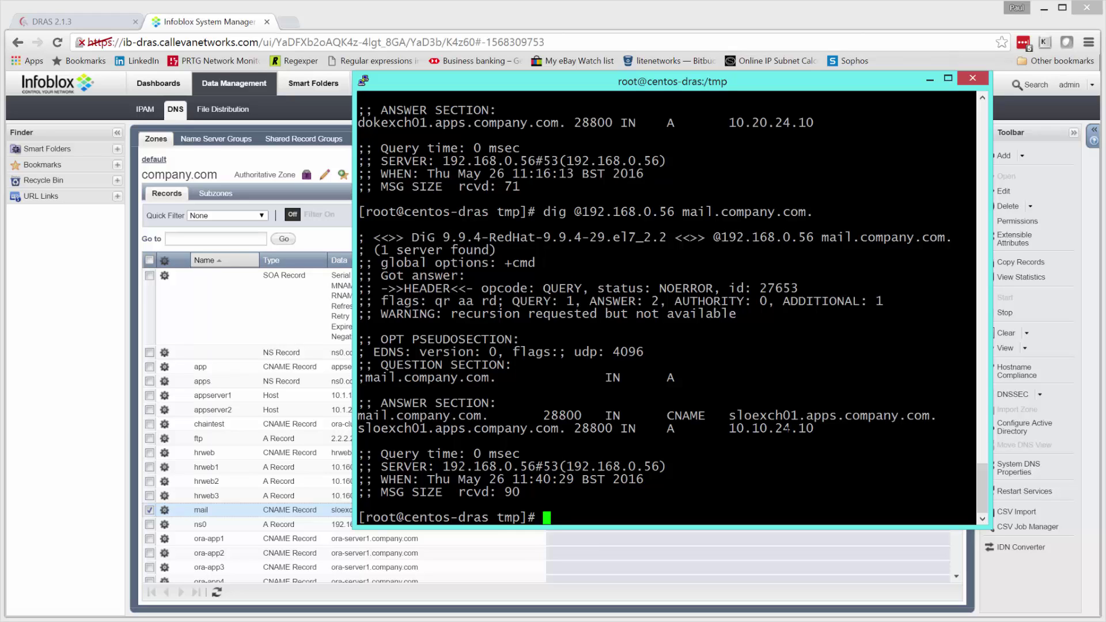
key("alt+Tab")
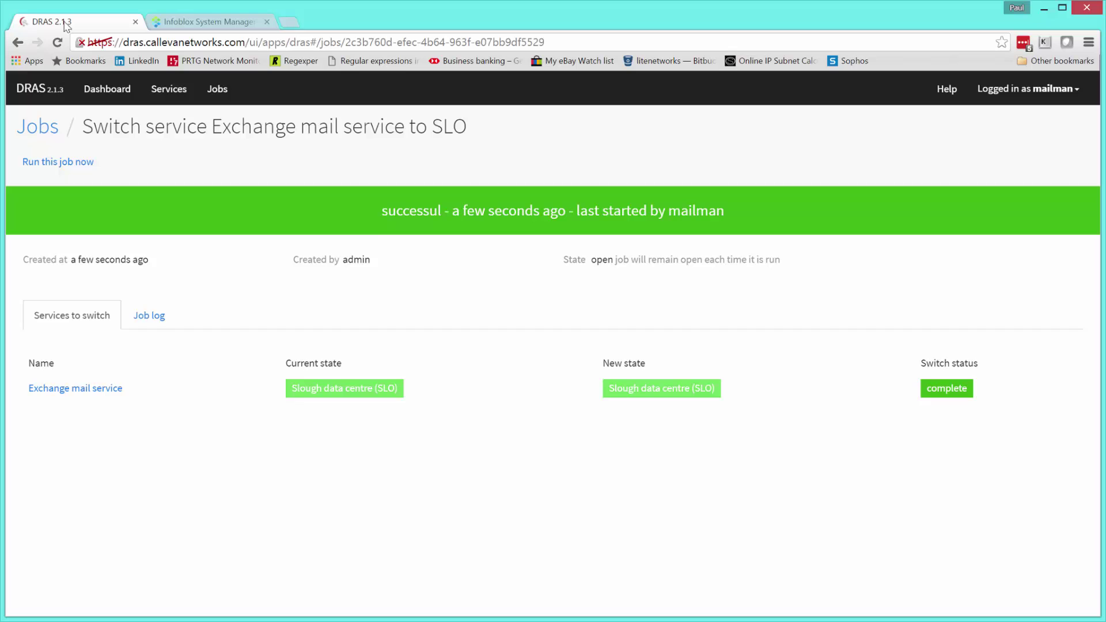
- Run the 'Switch service Exchange mail service to DOK' job with change reference CRi12387126
left_click(65, 22)
left_click(224, 91)
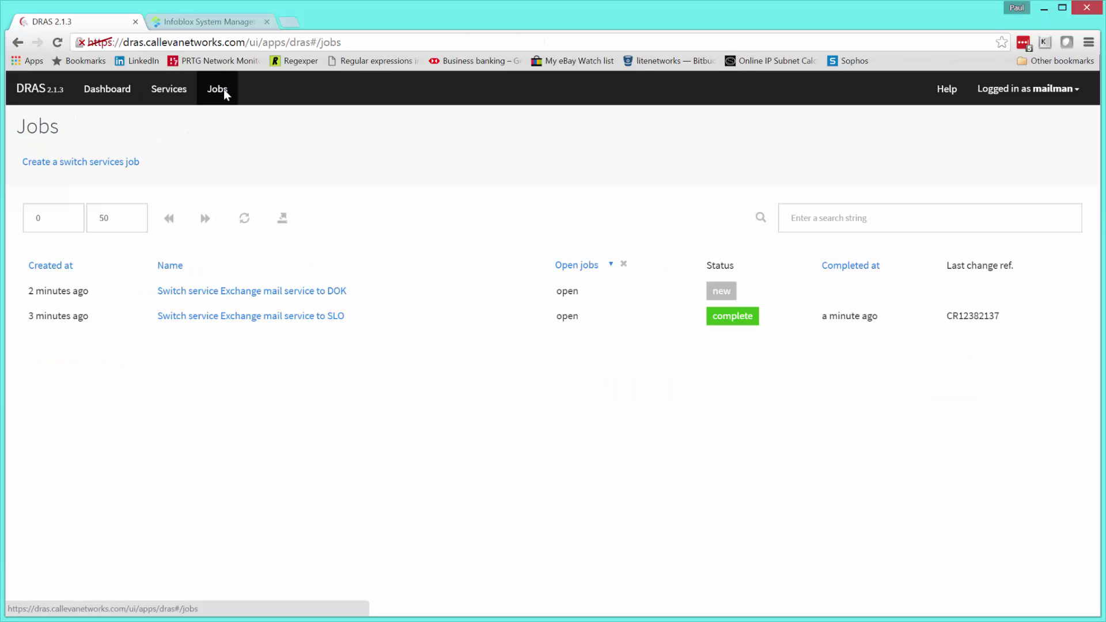
left_click(304, 292)
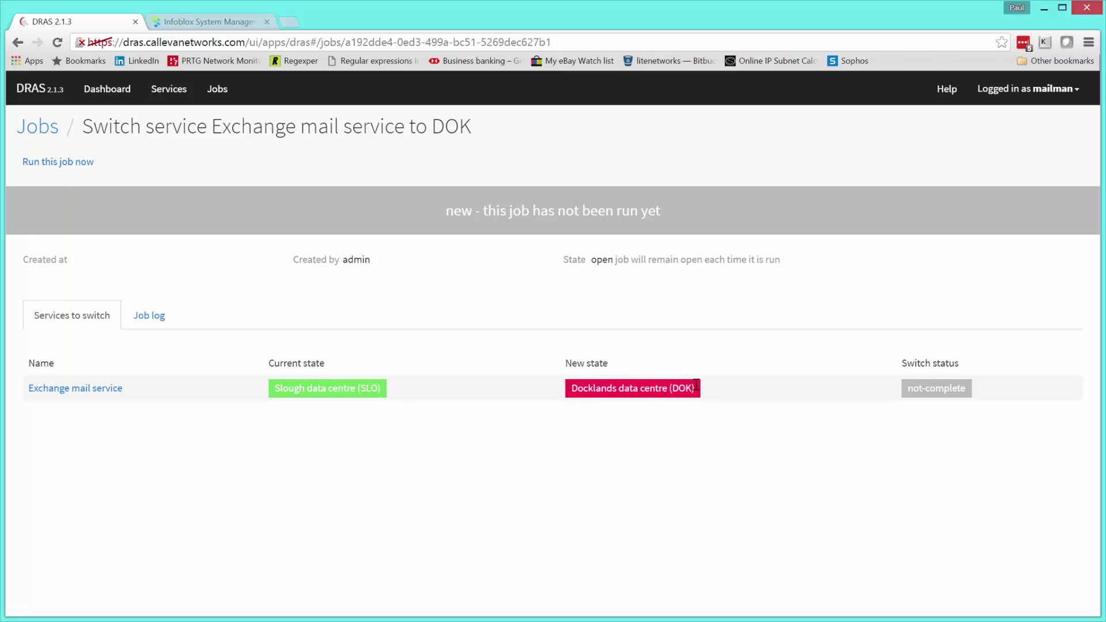
left_click(52, 162)
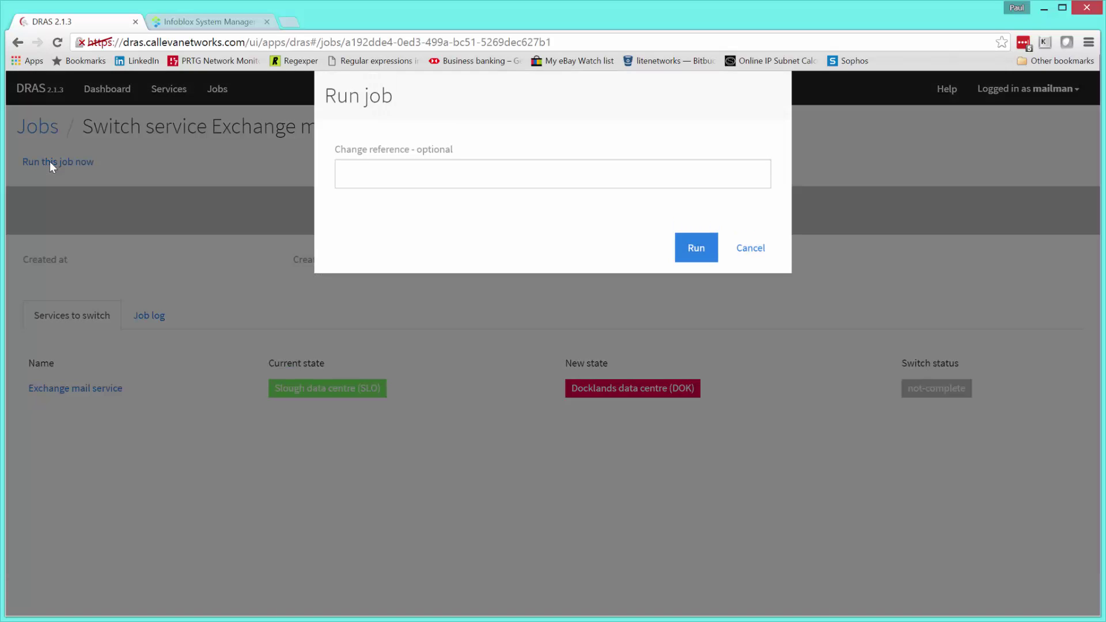
left_click(529, 173)
type("CRi12387126")
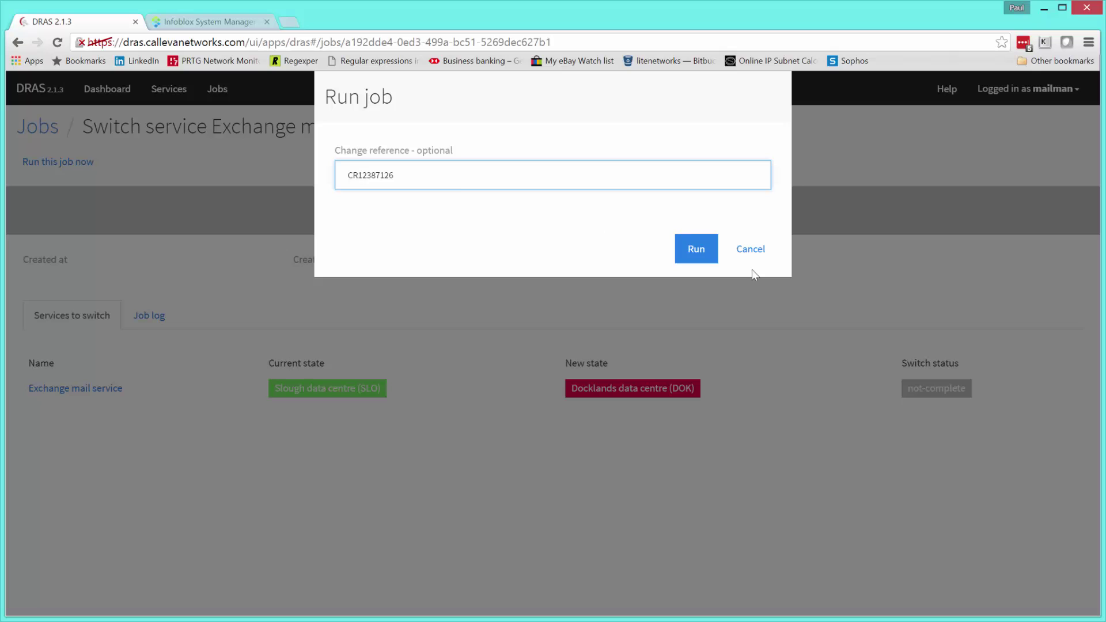
left_click(695, 250)
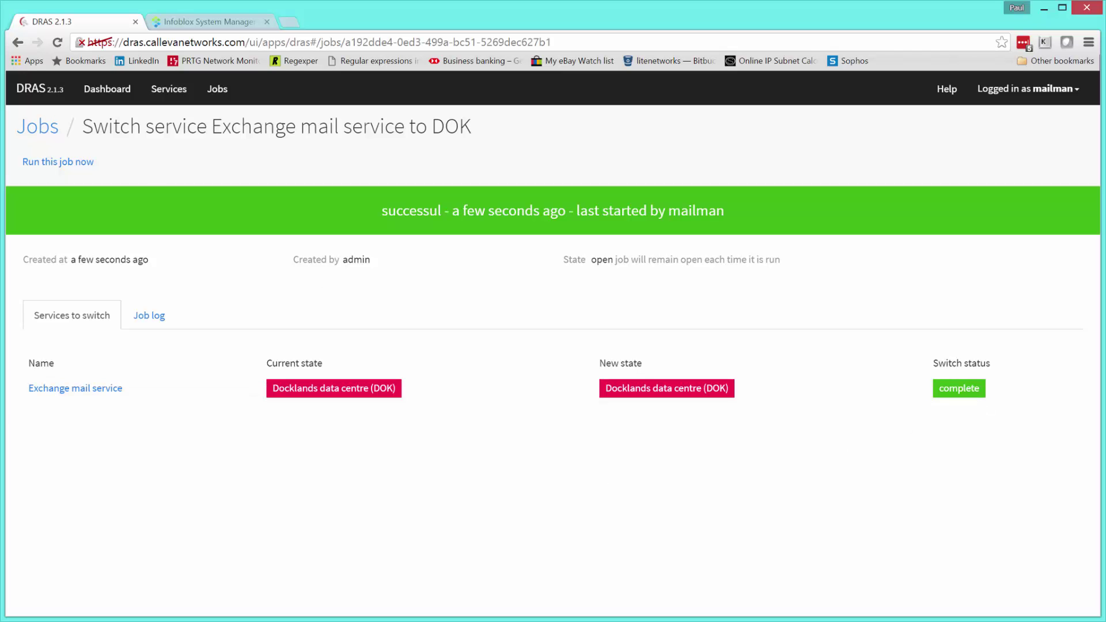
- Rerun the dig for mail.company.com and compare the new dokexch01 target (10.20.24.10) with the old SLO one
key("alt+Tab")
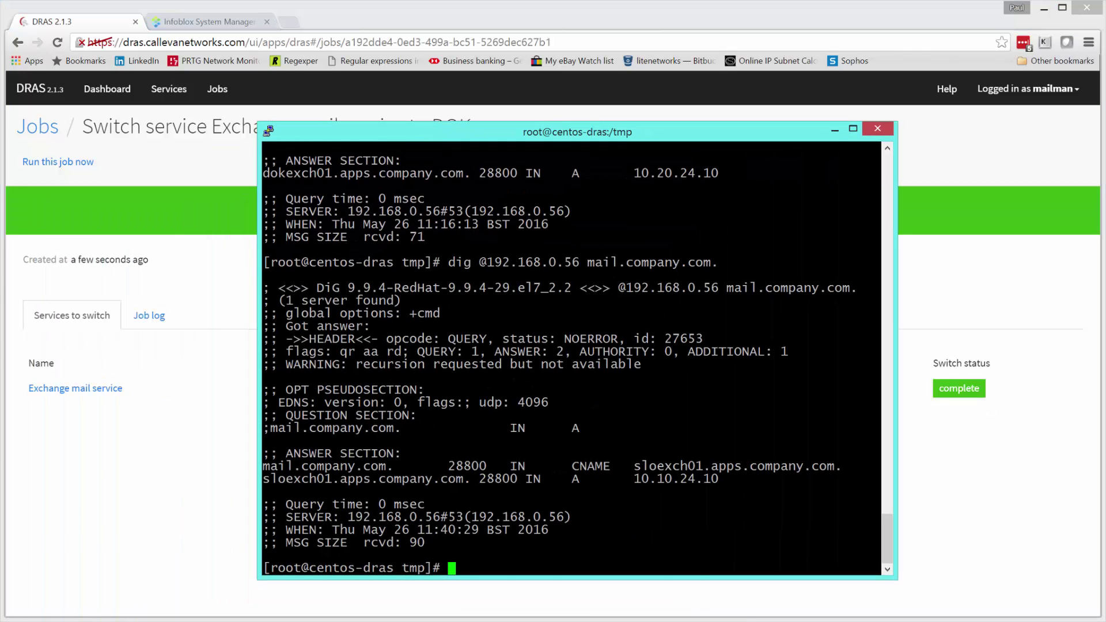
key("Up")
key("Return")
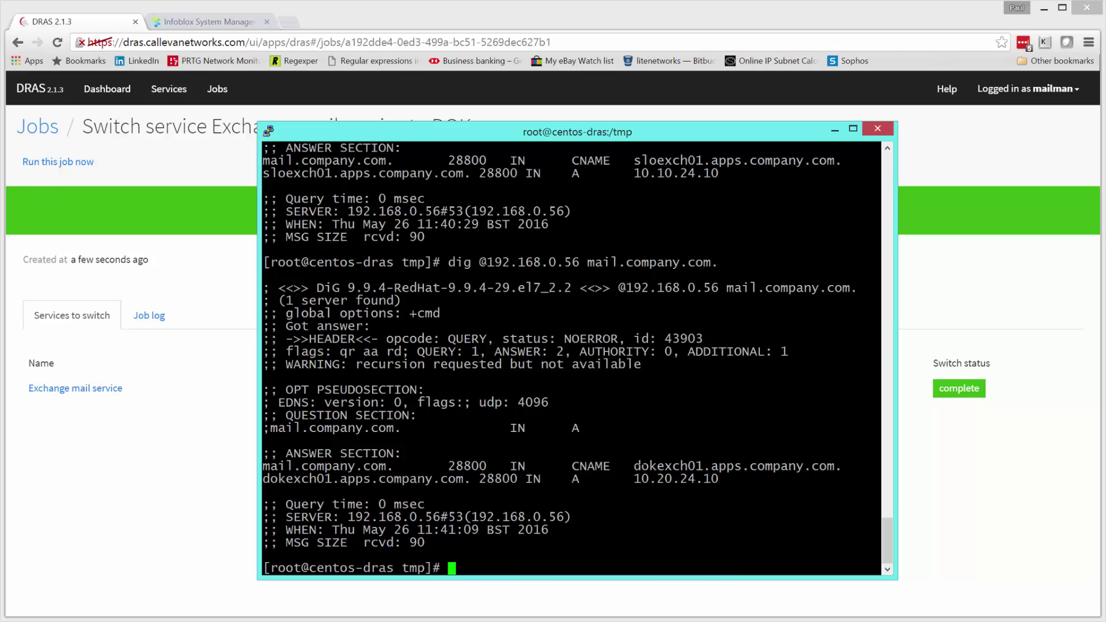
left_click_drag(634, 465, 672, 479)
left_click_drag(634, 161, 671, 173)
- Refresh the Infoblox records to confirm mail now points to dokexch01.apps.company.com (serial 104), then return to DRAS
left_click_drag(668, 123, 648, 119)
left_click(173, 144)
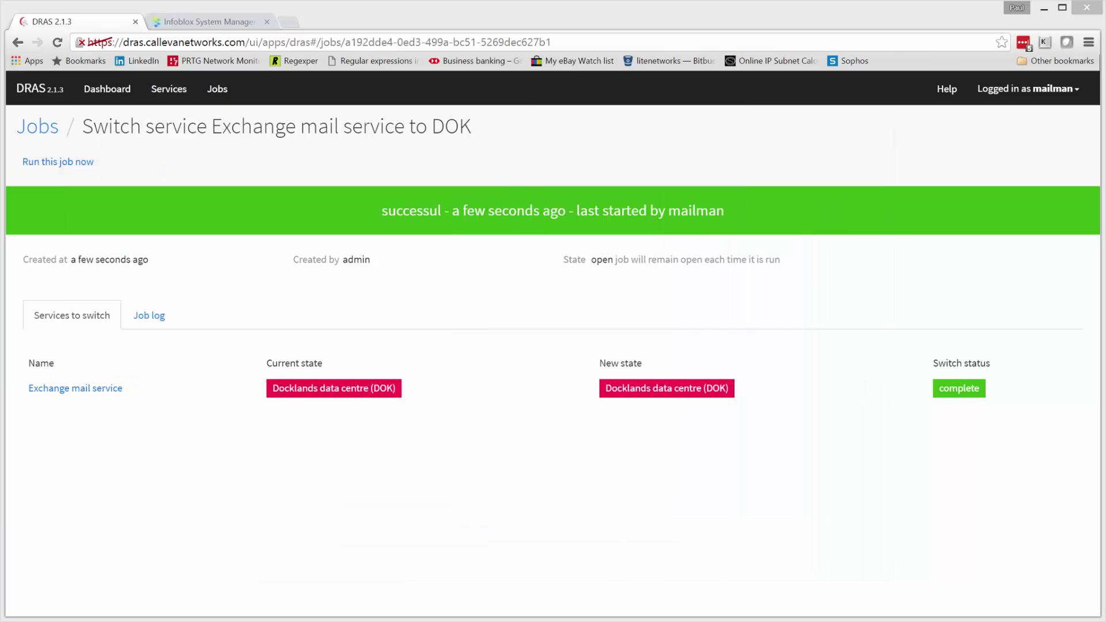
left_click(201, 23)
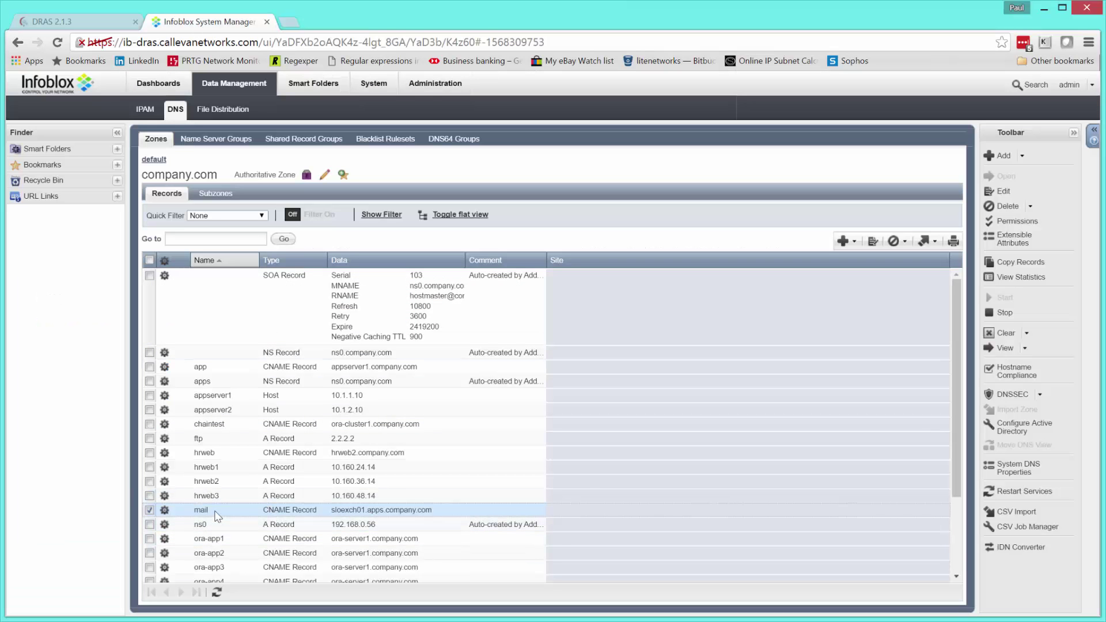
left_click(216, 592)
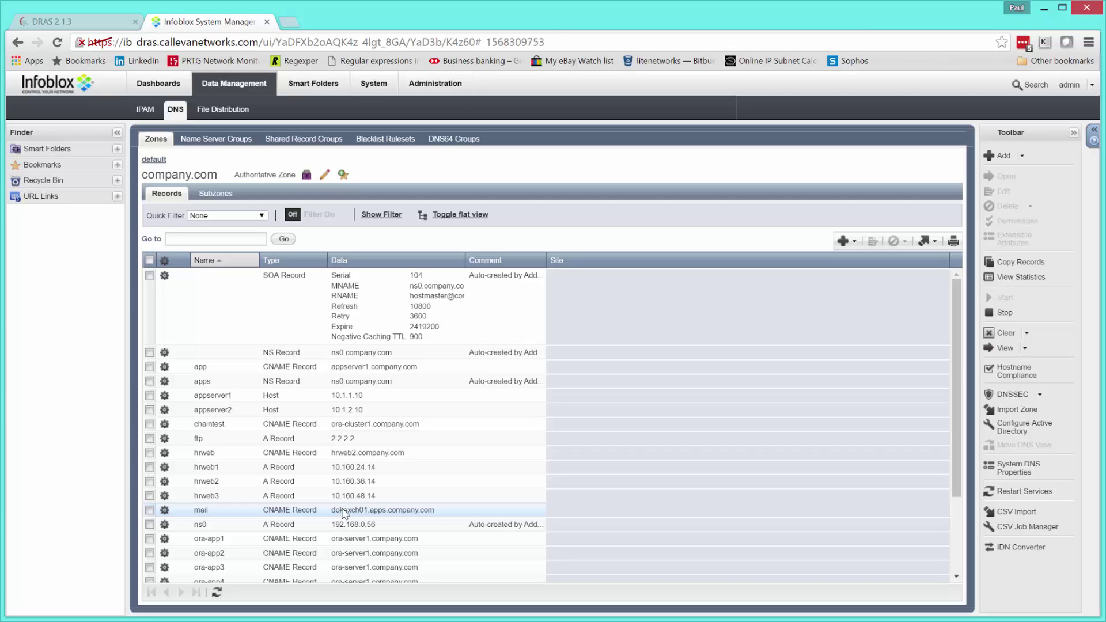
left_click(94, 26)
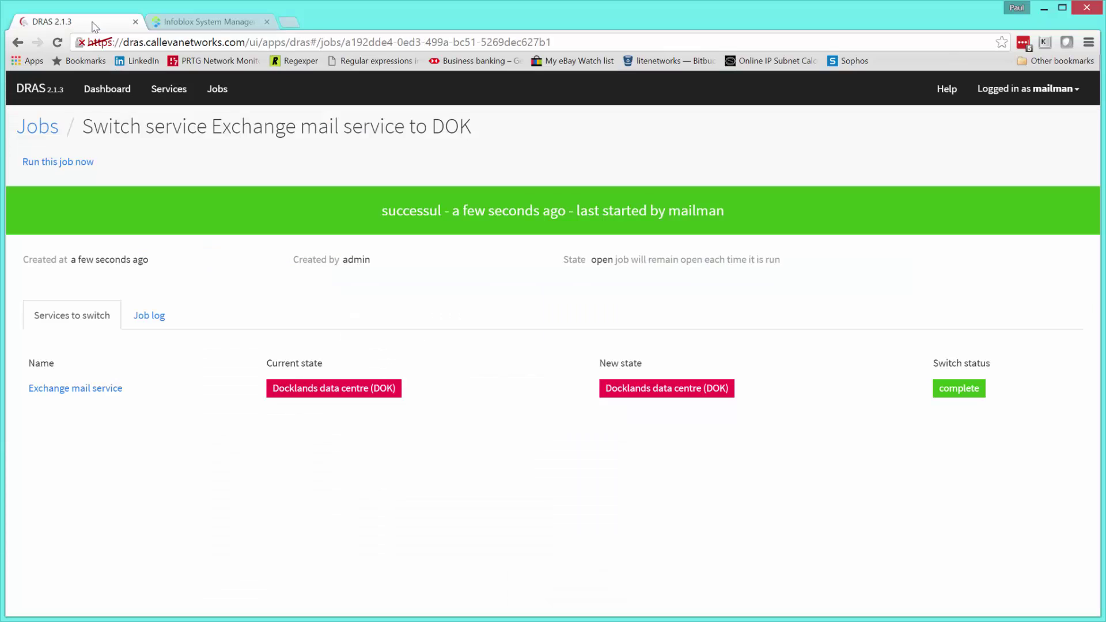
- Check the job log, then open the Exchange mail service to DOK job from Jobs and select its URL
left_click(151, 316)
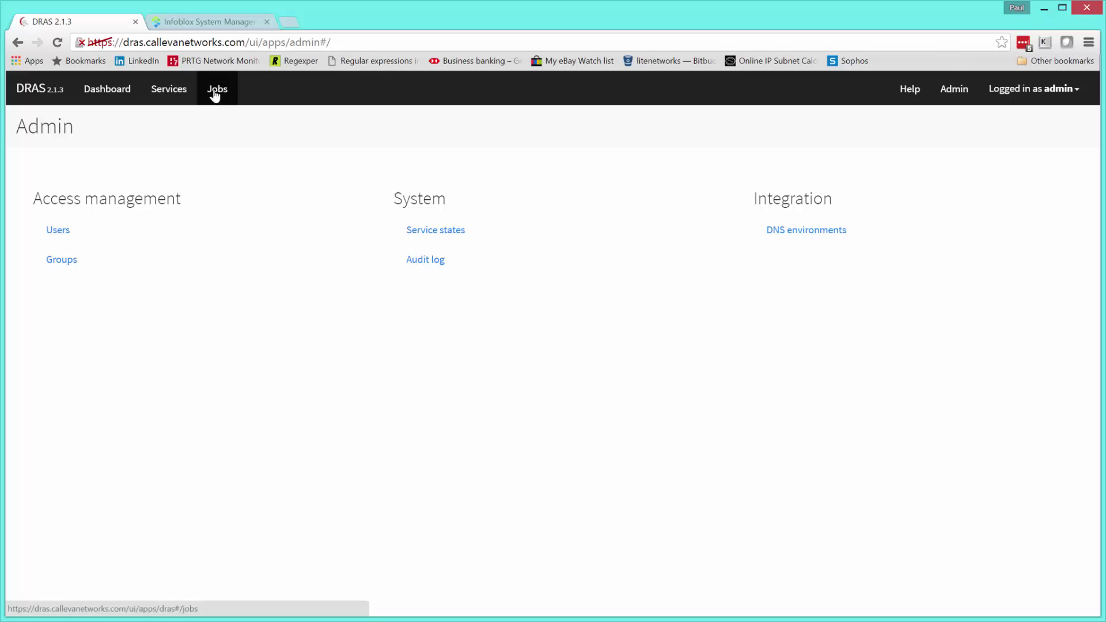
left_click(216, 91)
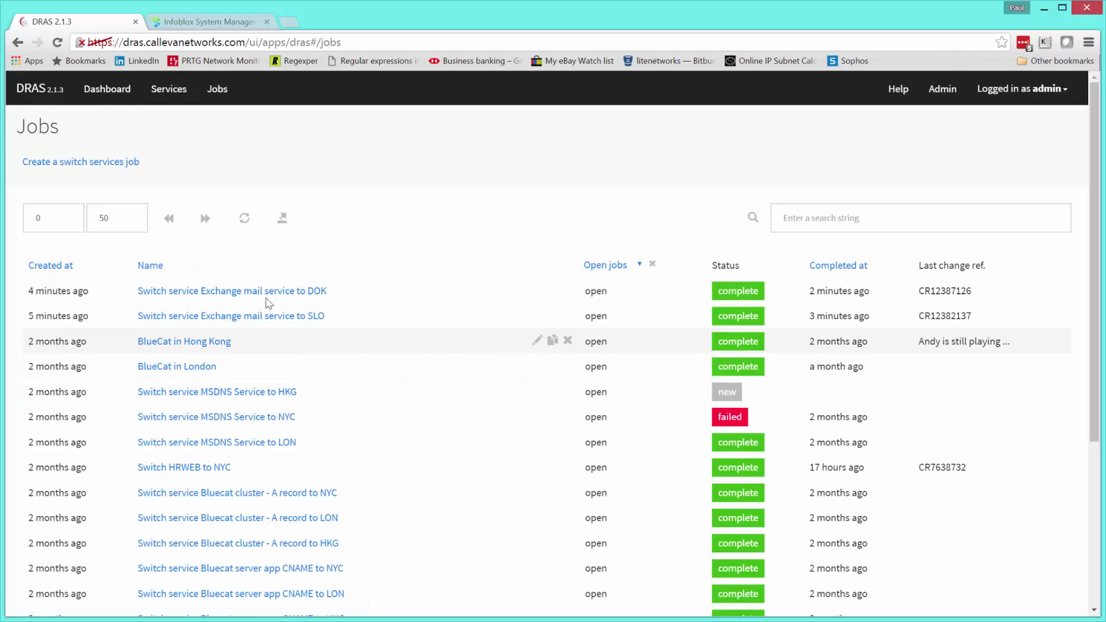
left_click(237, 294)
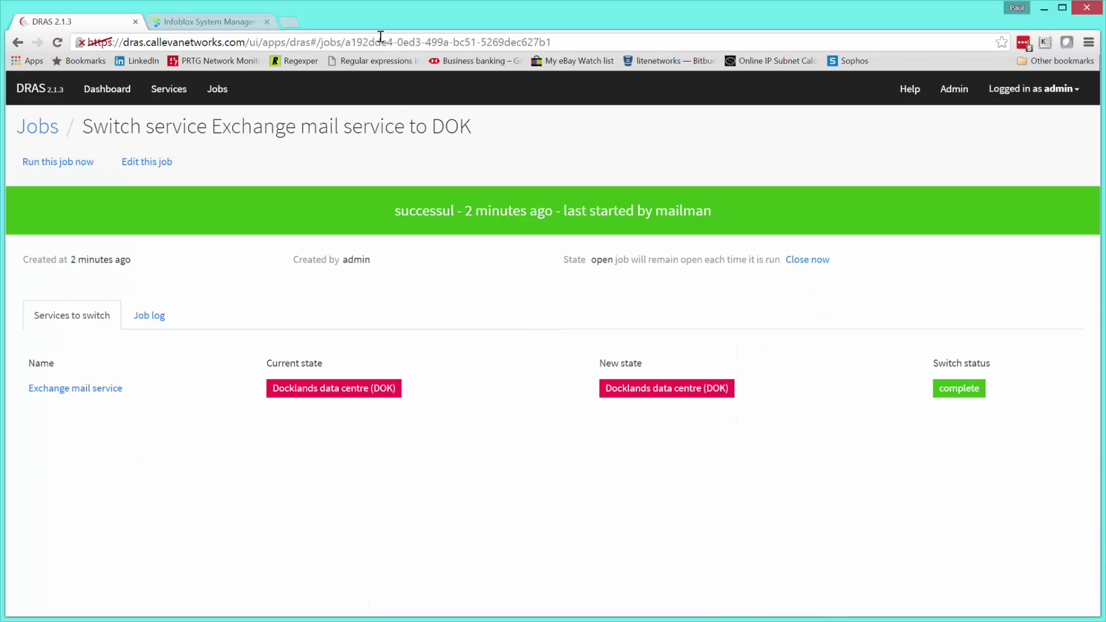
left_click(380, 37)
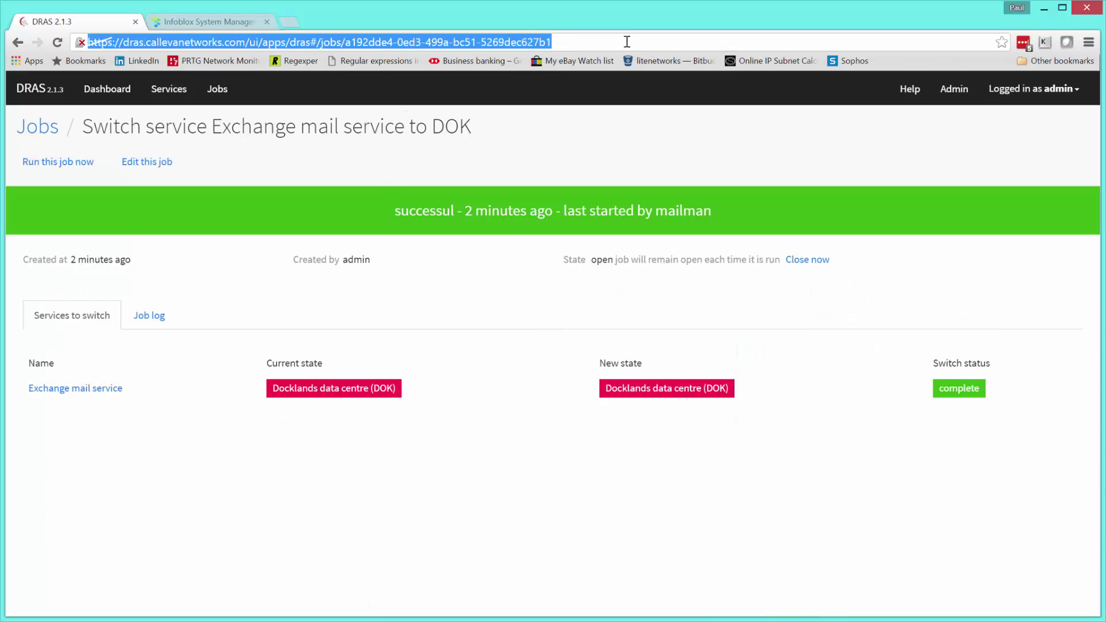